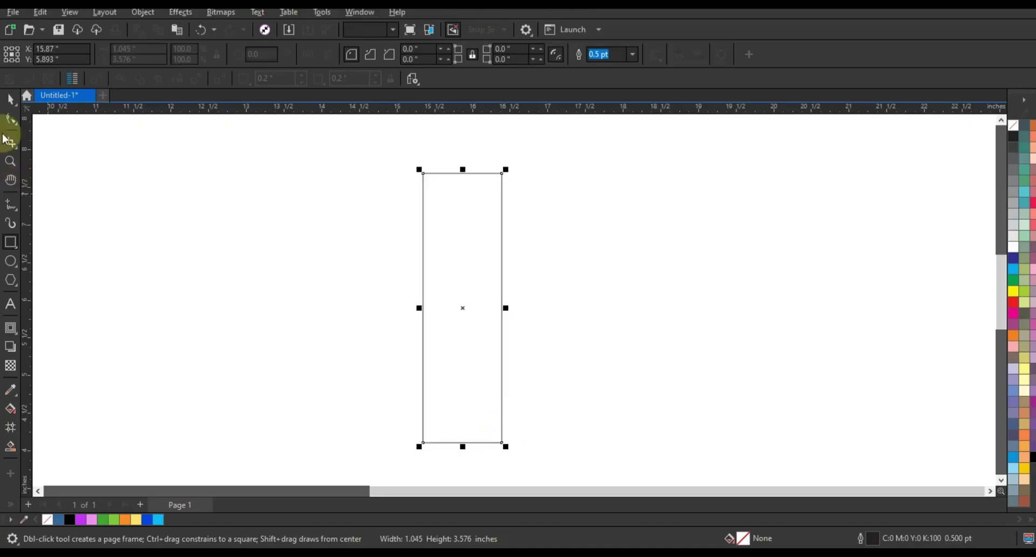
Step: Set the outline width of the tall rectangle to 1.5 pt
click(11, 101)
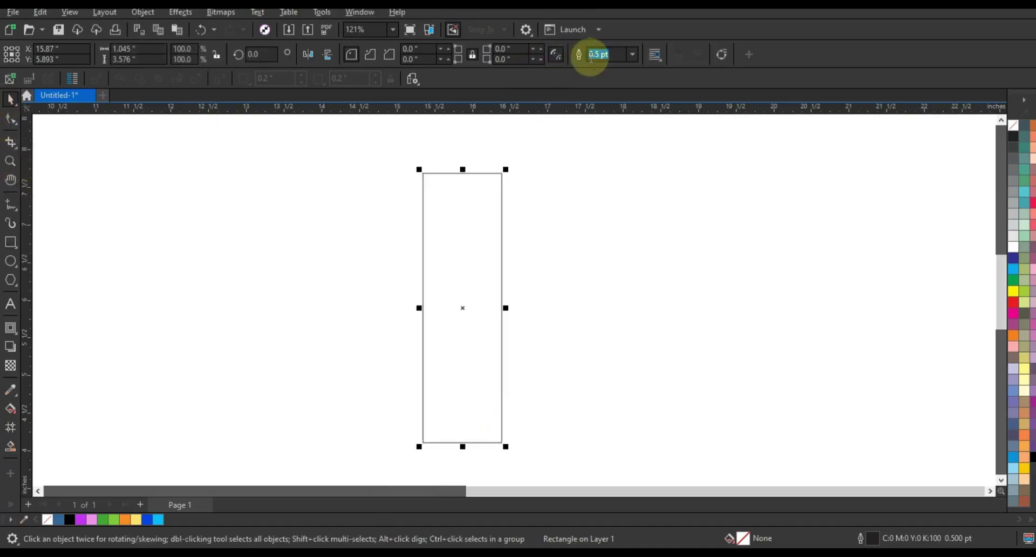
click(632, 54)
click(610, 116)
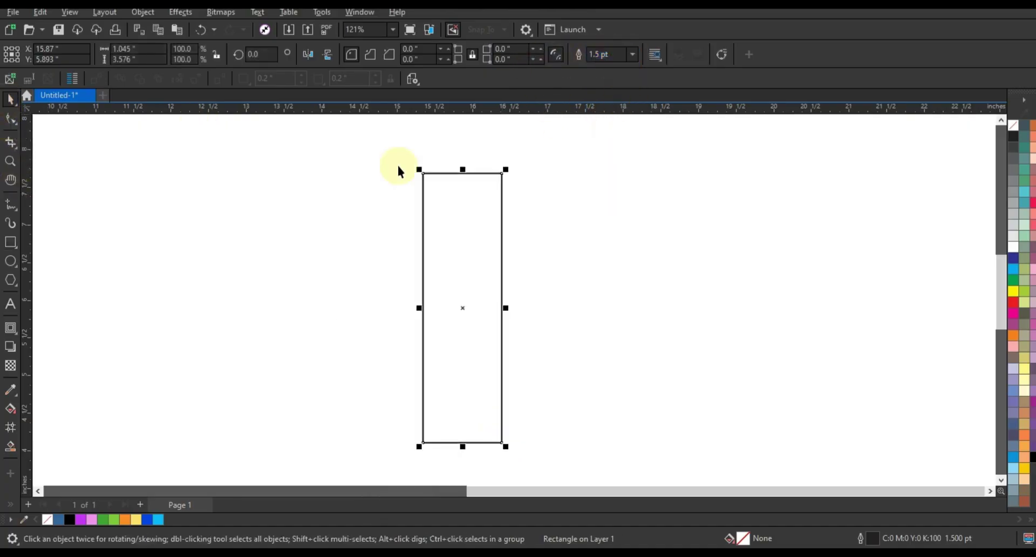
Step: Round the upper-right and lower-left corners of the tall rectangle to a radius of about 0.242 in, keeping the other two corners square
click(11, 119)
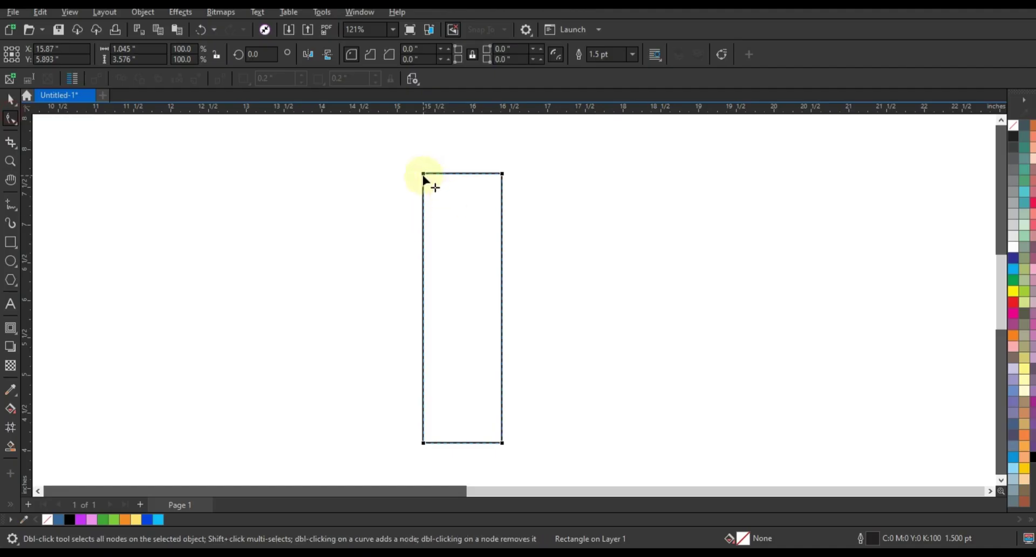
drag(424, 175, 420, 147)
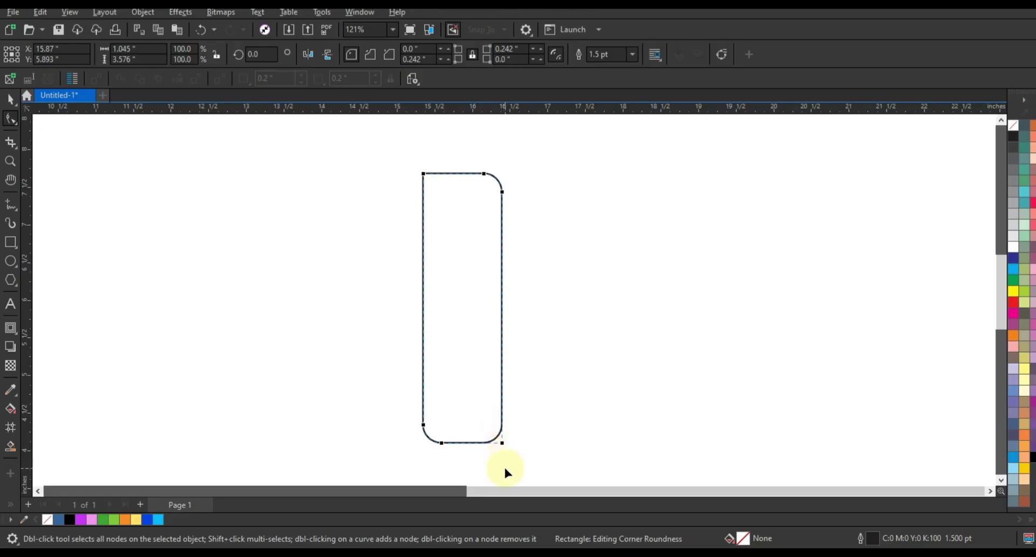
click(10, 99)
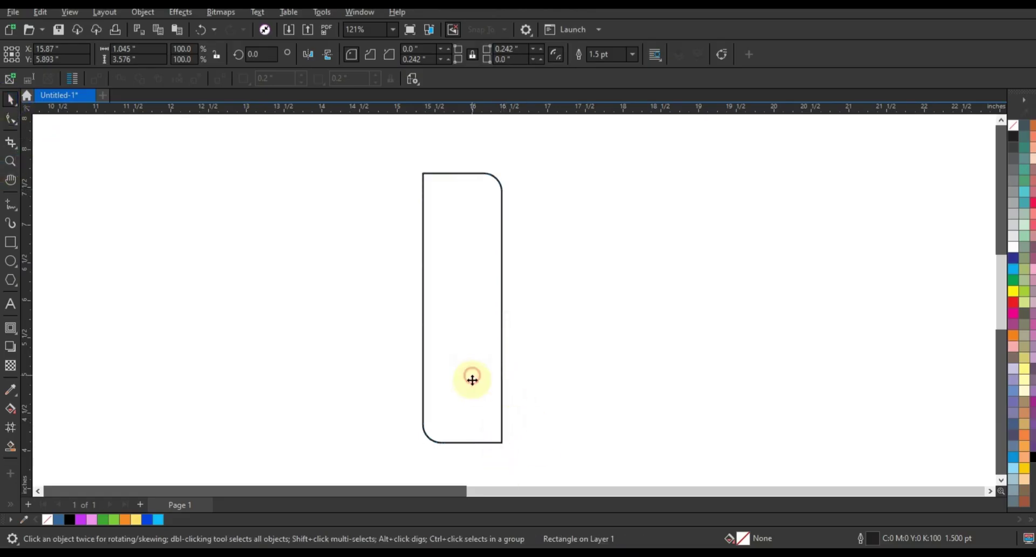
Step: Skew the tall rectangle horizontally into a bar slanting down to the right, about 2.65 in wide overall
click(454, 458)
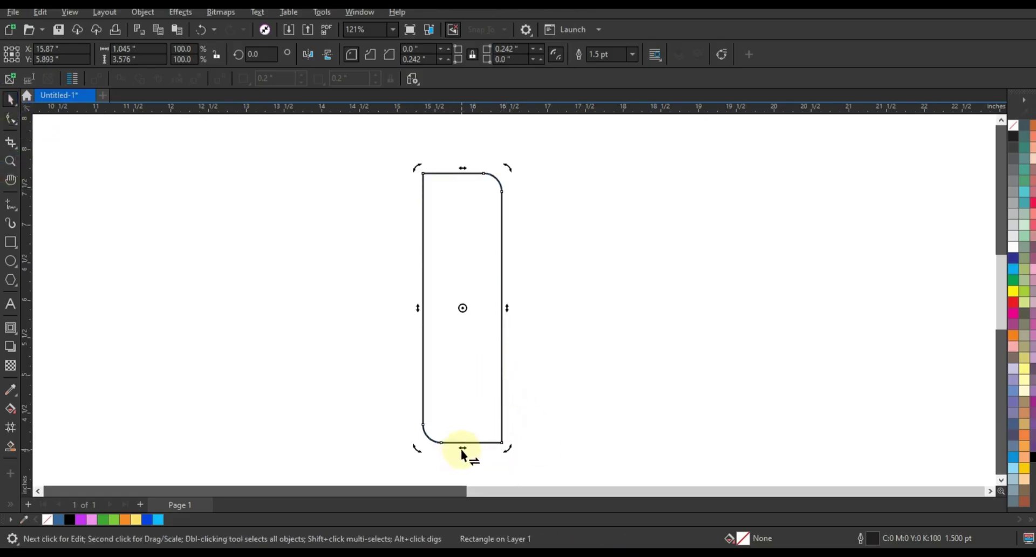
drag(462, 451, 527, 441)
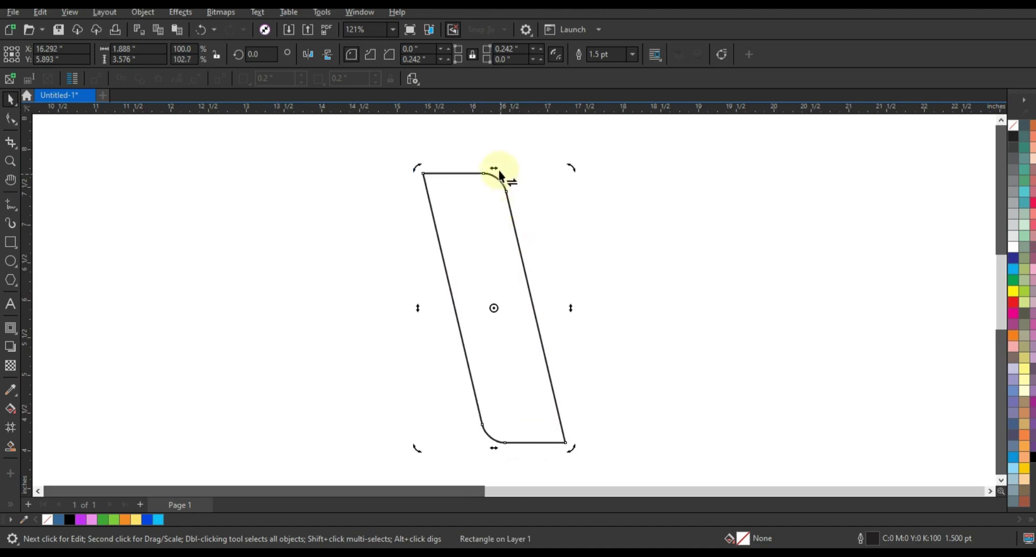
drag(497, 171, 462, 172)
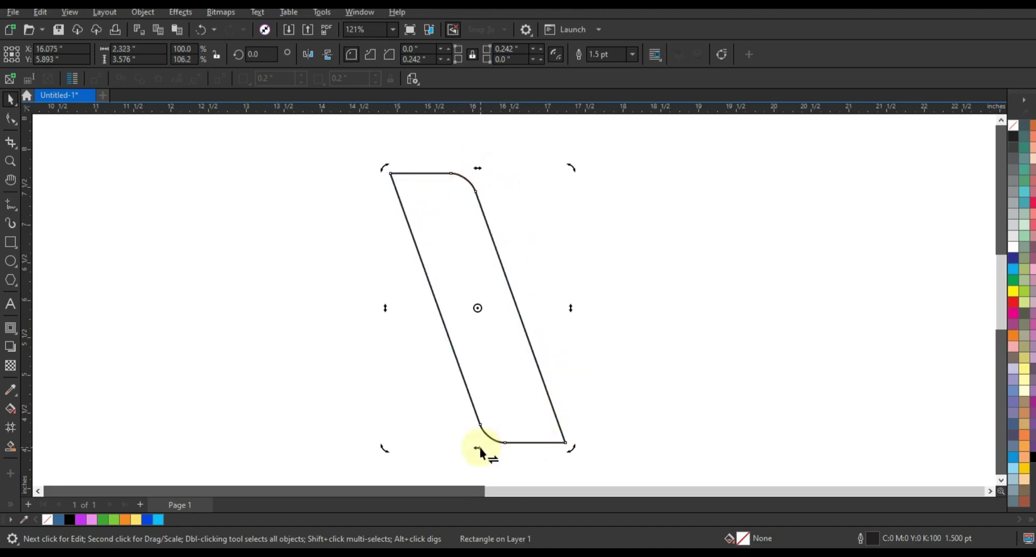
drag(478, 445, 500, 447)
drag(491, 170, 488, 169)
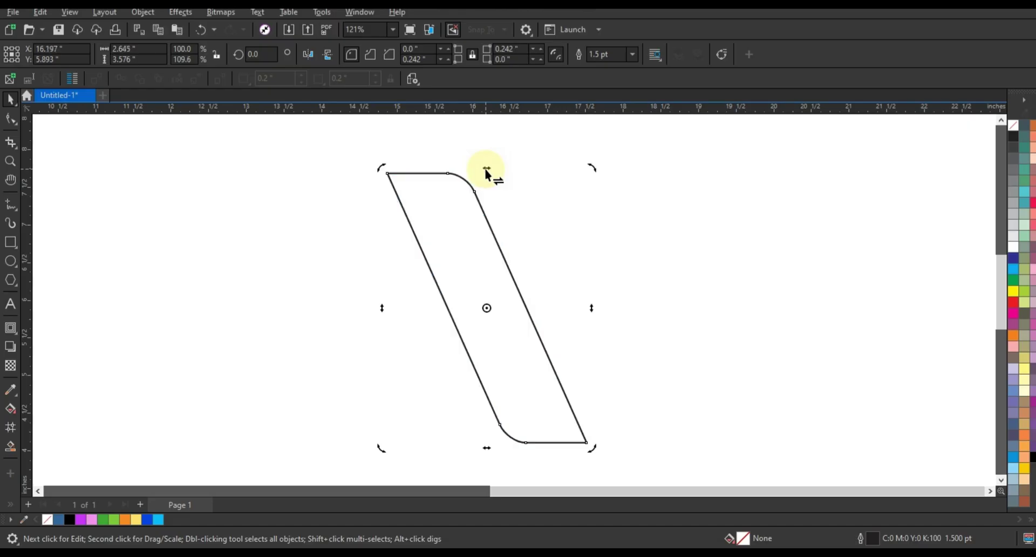
click(284, 226)
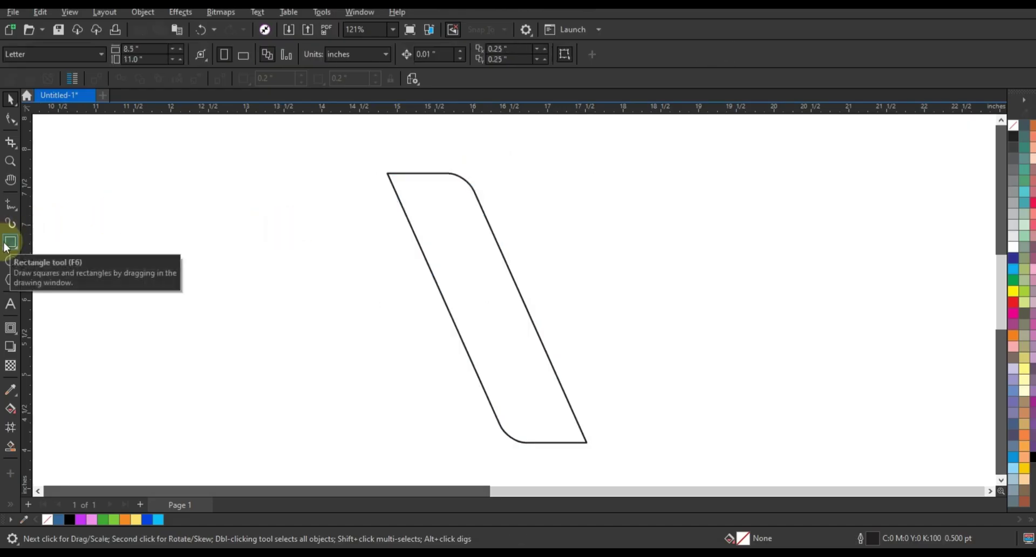
Step: Draw a rectangle about 2.93 by 1.99 in beside the slanted bar and set its outline to 2.0 pt
click(10, 244)
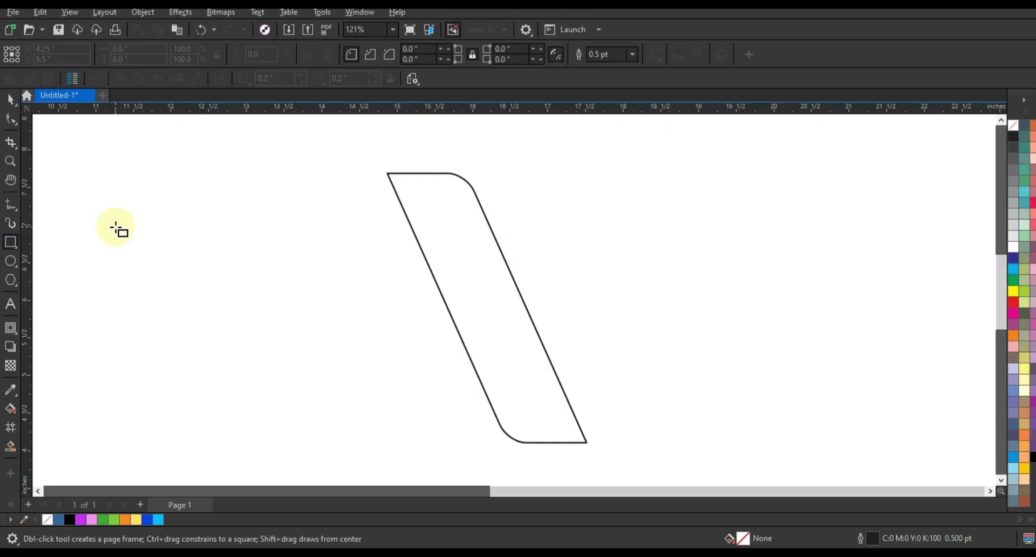
drag(153, 221, 374, 370)
click(10, 99)
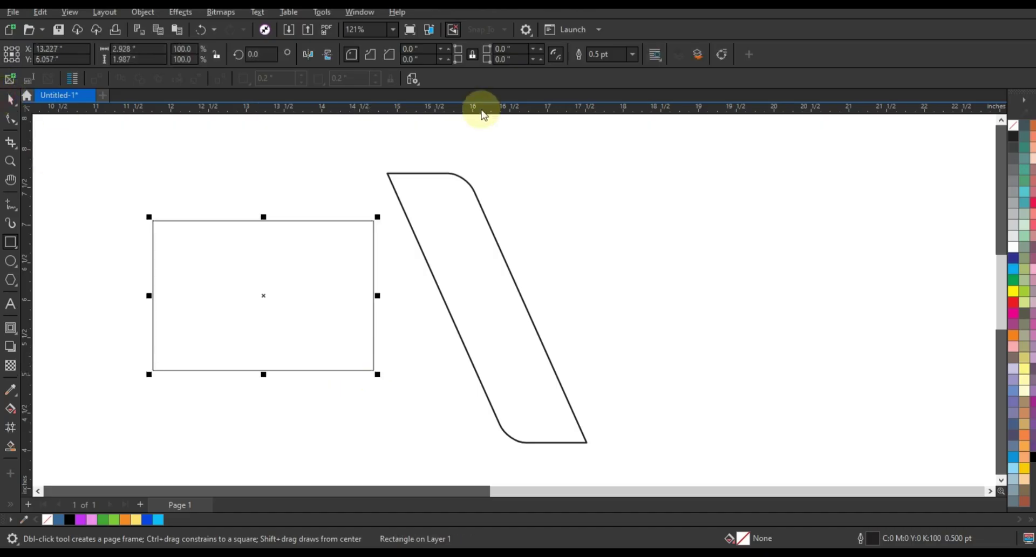
click(633, 54)
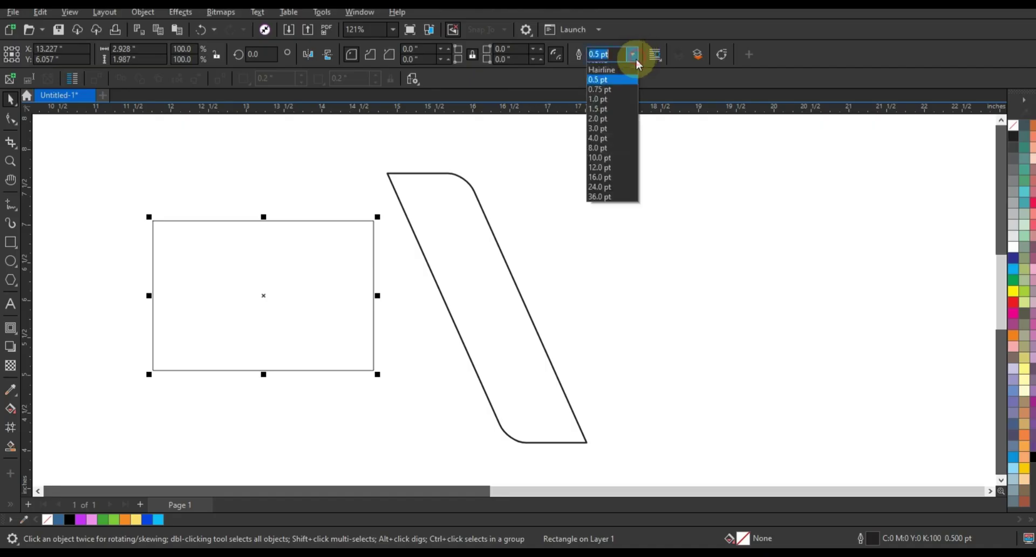
click(603, 128)
Step: Move the new rectangle over the upper part of the slanted bar and align their top edges
drag(344, 240, 541, 198)
shift+click(502, 354)
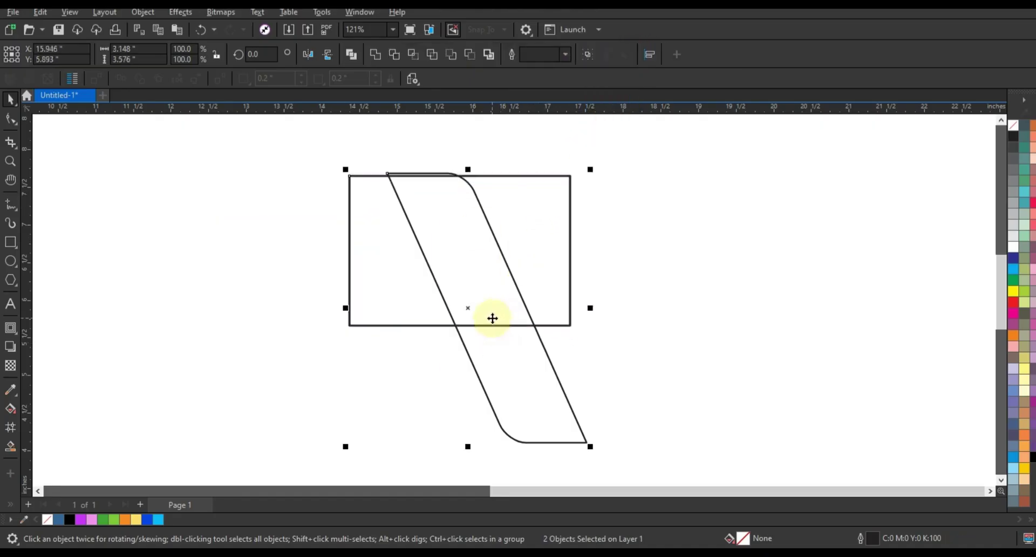
Step: Round the wide rectangle's two right-hand corners into a half circle with 0.993 in radii, and convert it to curves
click(546, 248)
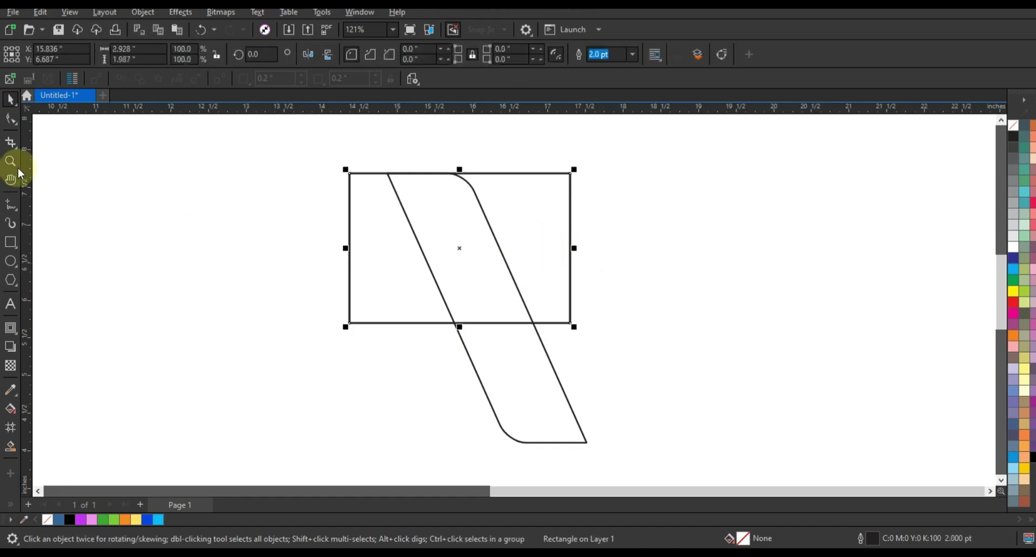
click(10, 119)
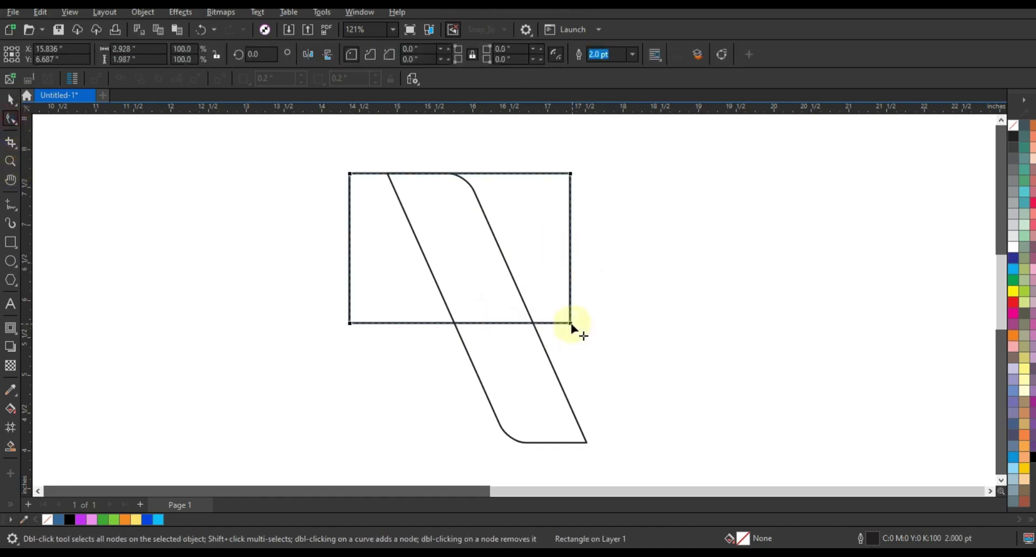
drag(571, 174, 352, 171)
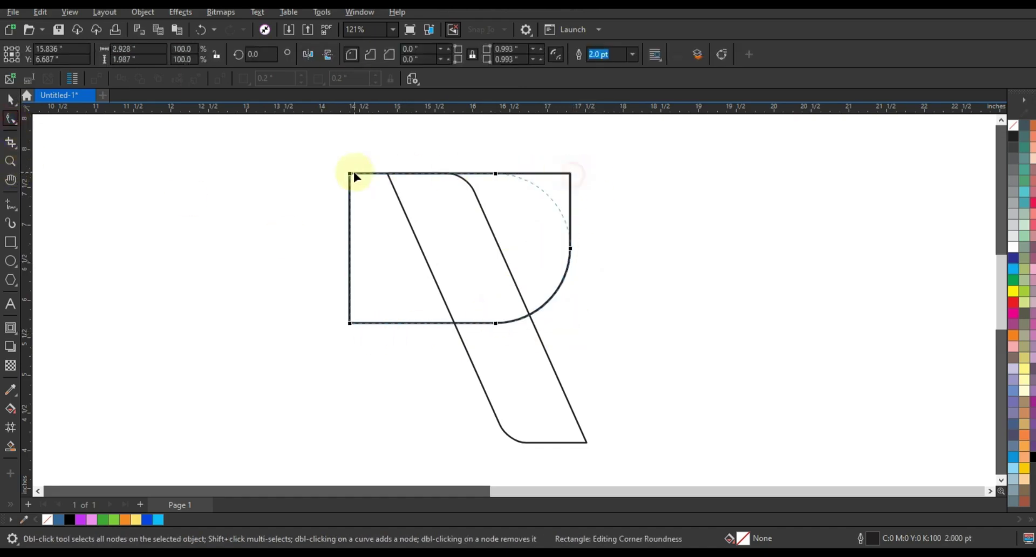
key(ctrl+q)
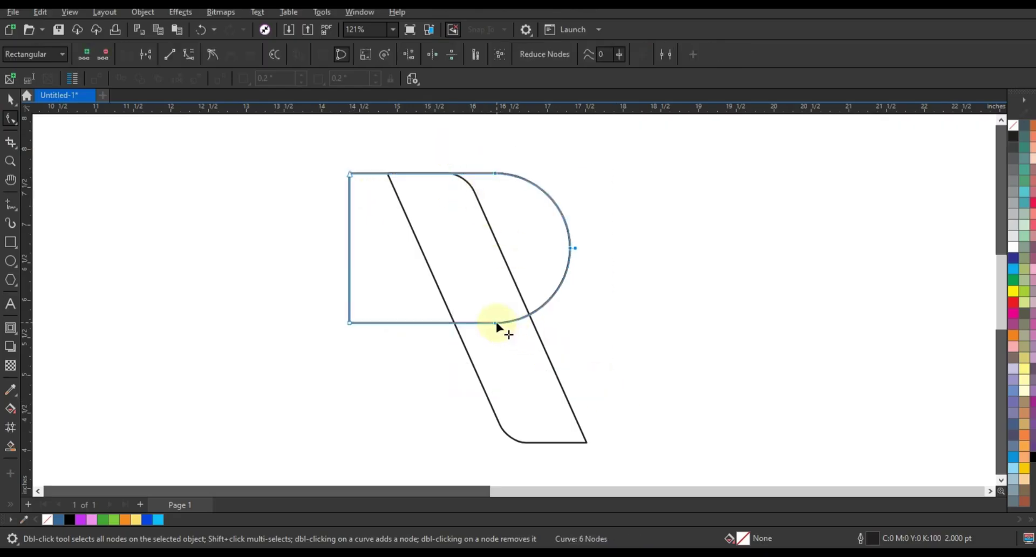
Step: Lengthen the half-rounded shape by moving its curved right end about 0.985 in horizontally to the right
drag(495, 322, 570, 322)
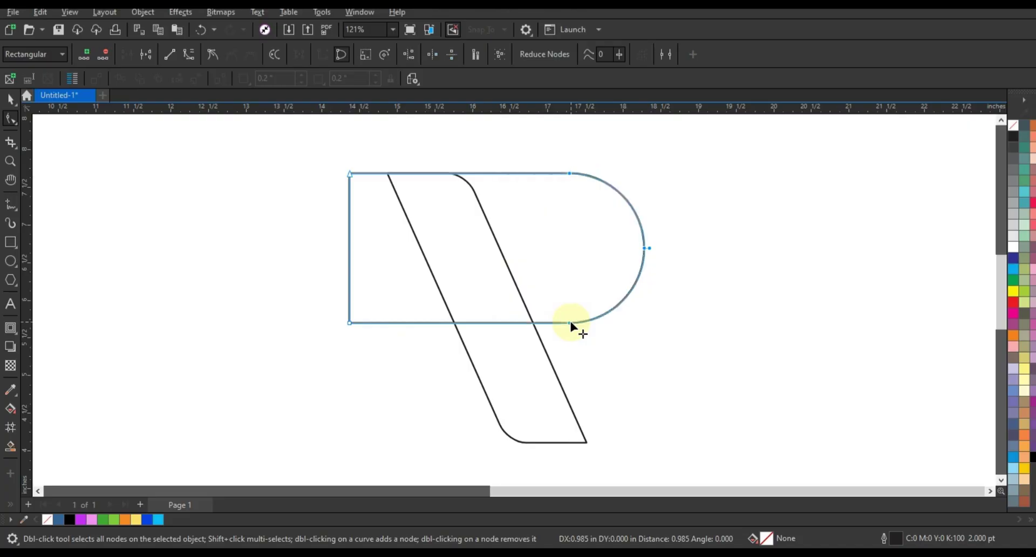
click(11, 99)
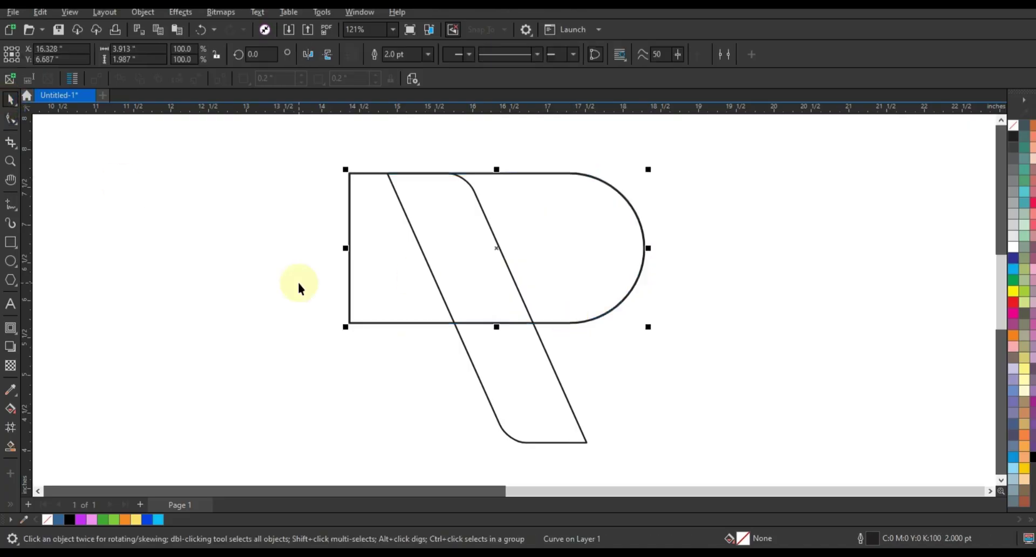
click(260, 300)
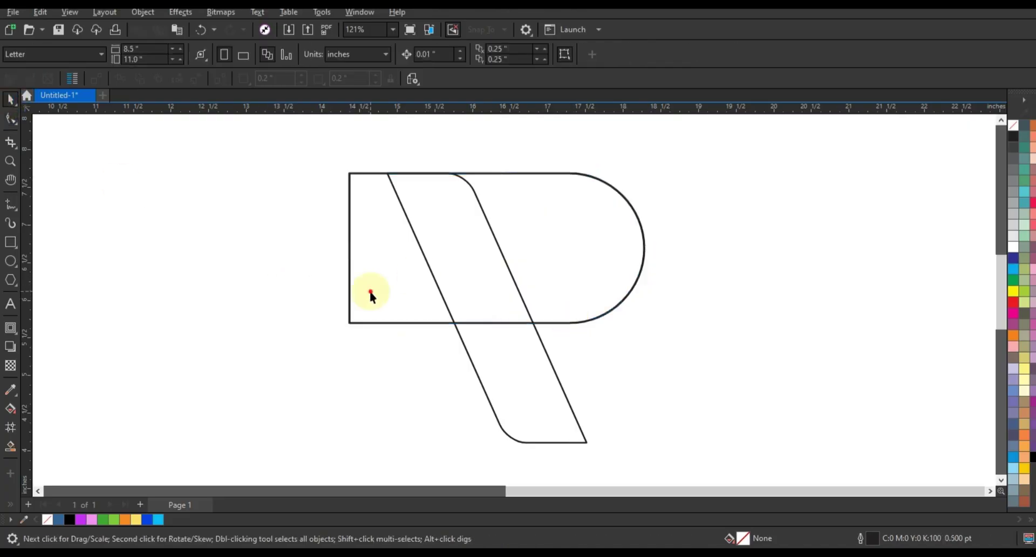
click(372, 292)
shift+click(556, 376)
click(641, 365)
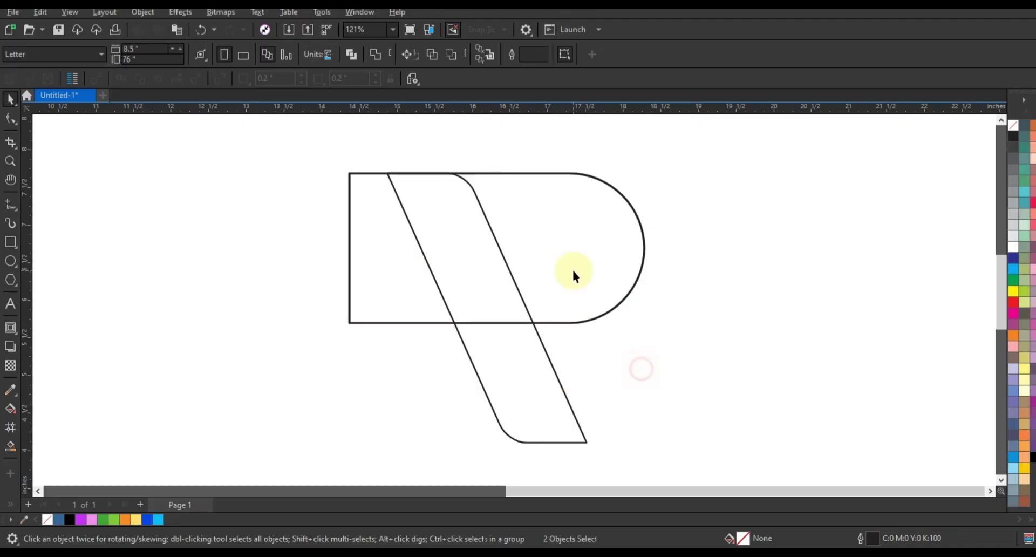
click(574, 270)
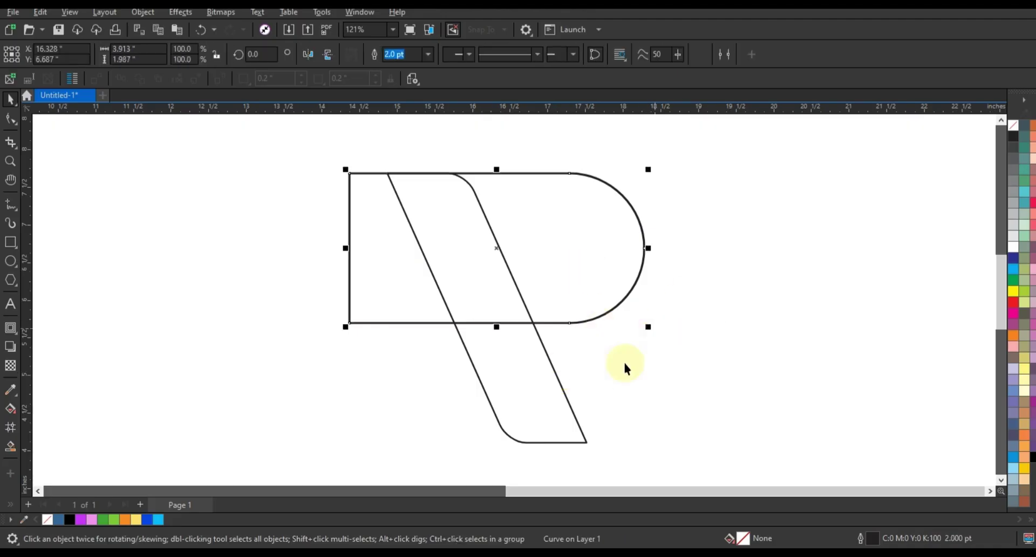
click(539, 377)
click(703, 322)
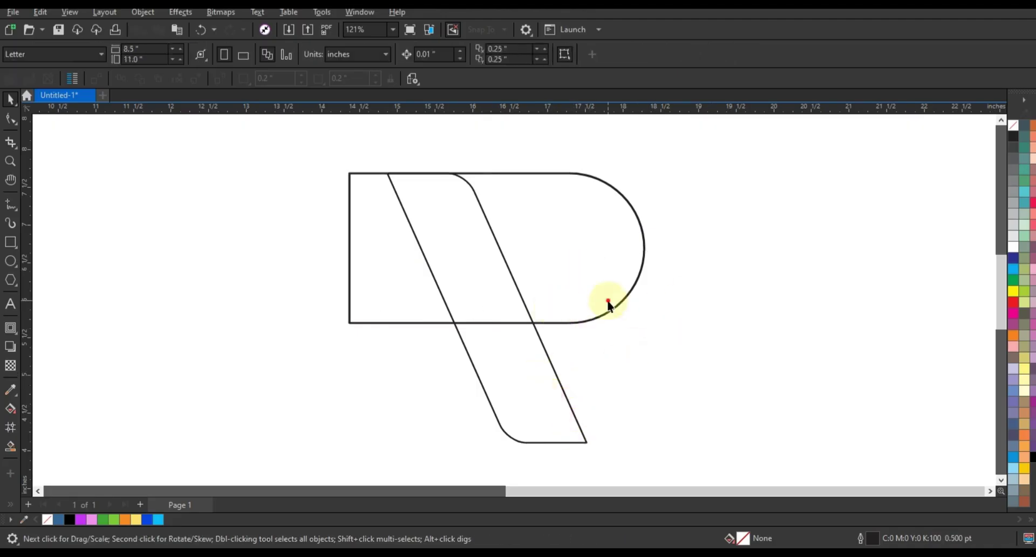
Step: Scale the half-rounded shape proportionally to about 4.2 by 2.13 in and nudge it left across the slanted bar
click(606, 297)
drag(649, 330, 669, 341)
key(Left)
key(Left)
key(Left)
key(Left)
key(Left)
key(Left)
key(Left)
key(Left)
key(Left)
key(Left)
key(Left)
key(Left)
key(Left)
key(Left)
key(Left)
key(Left)
key(Left)
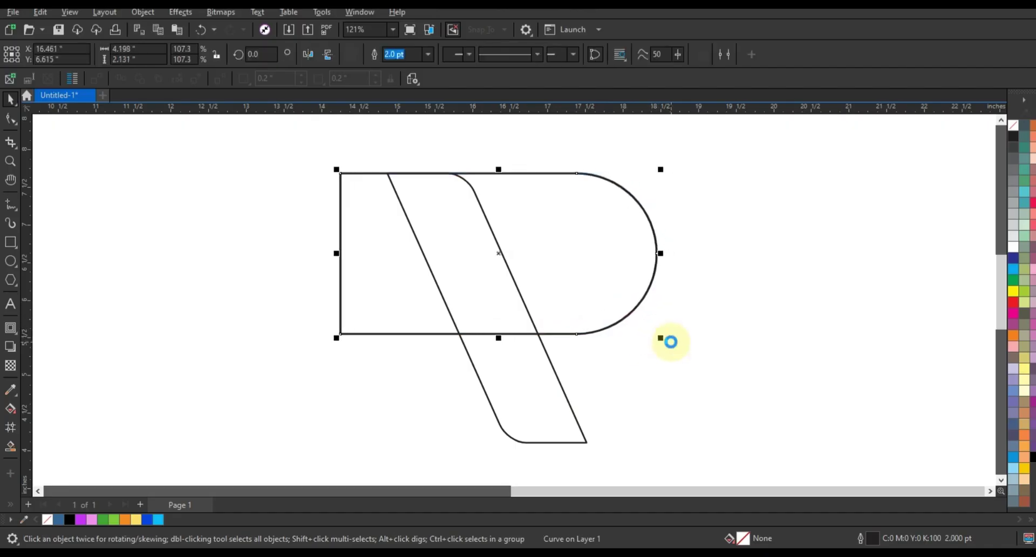
key(Left)
key(Left)
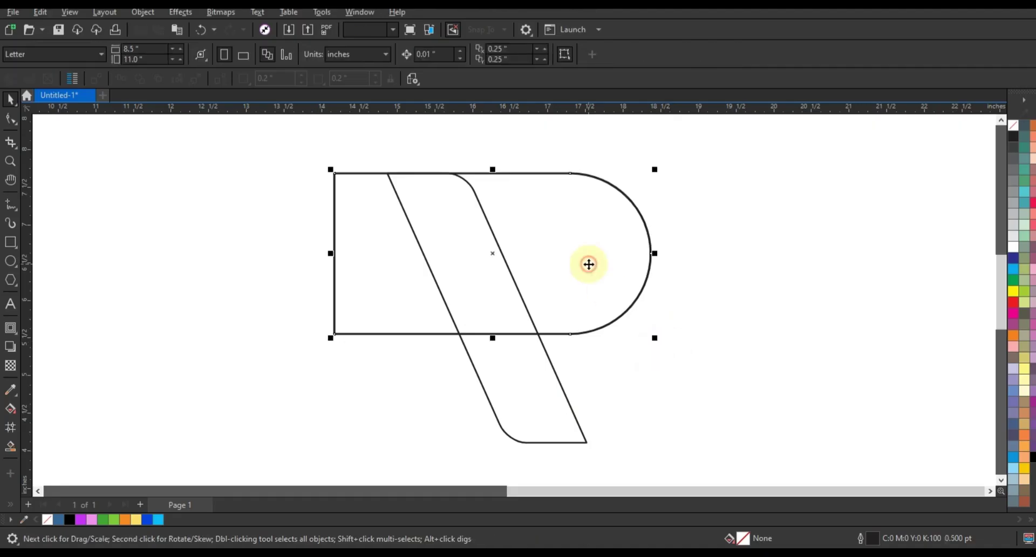
Step: Create a one-step inward contour of the half-rounded shape, leaving an inner slot about 2.49 by 0.42 in
click(10, 327)
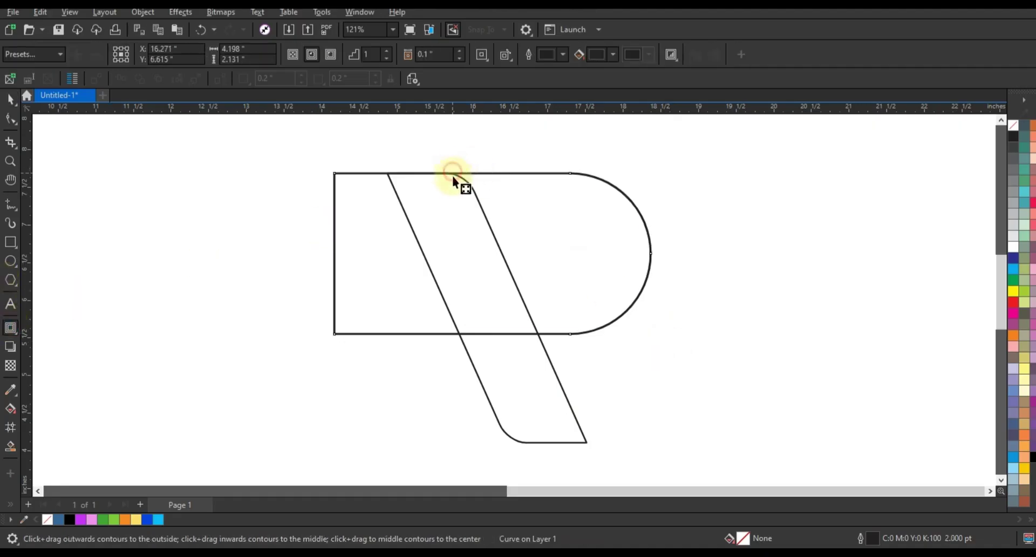
drag(452, 176, 456, 236)
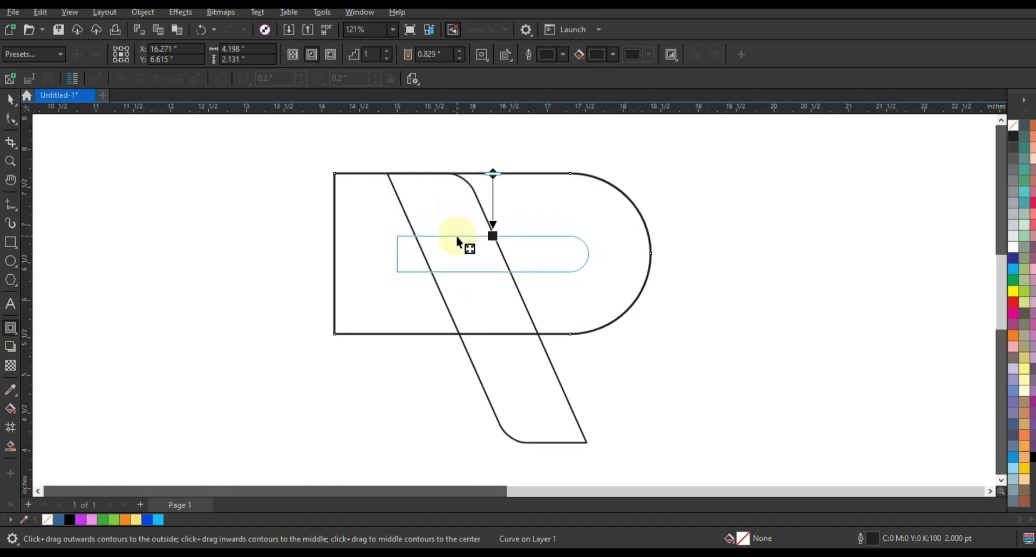
drag(455, 235, 455, 237)
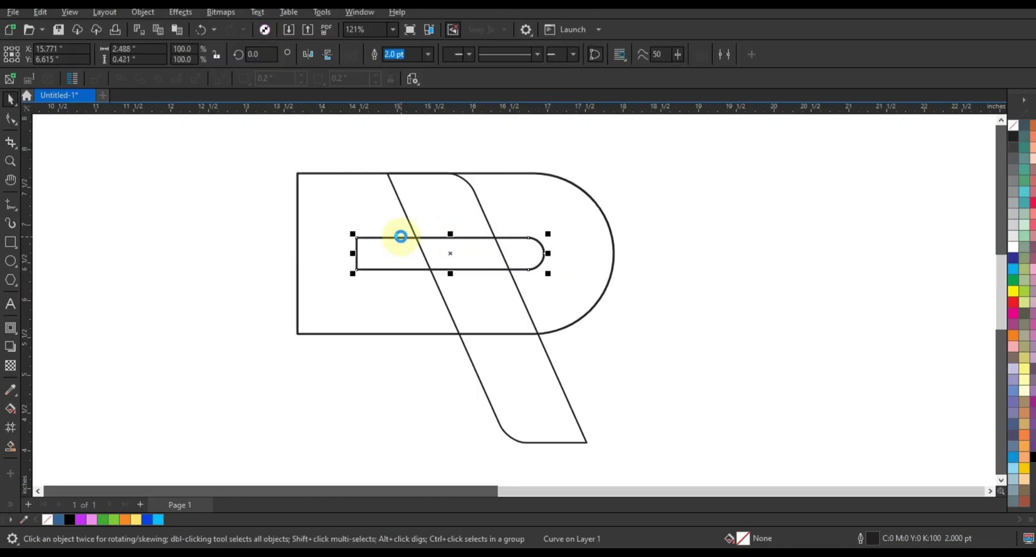
Step: Nudge the inner slot shape left until its center sits at about X 15.31 in
key(Left)
key(Left)
key(Left)
key(Left)
key(Left)
key(Left)
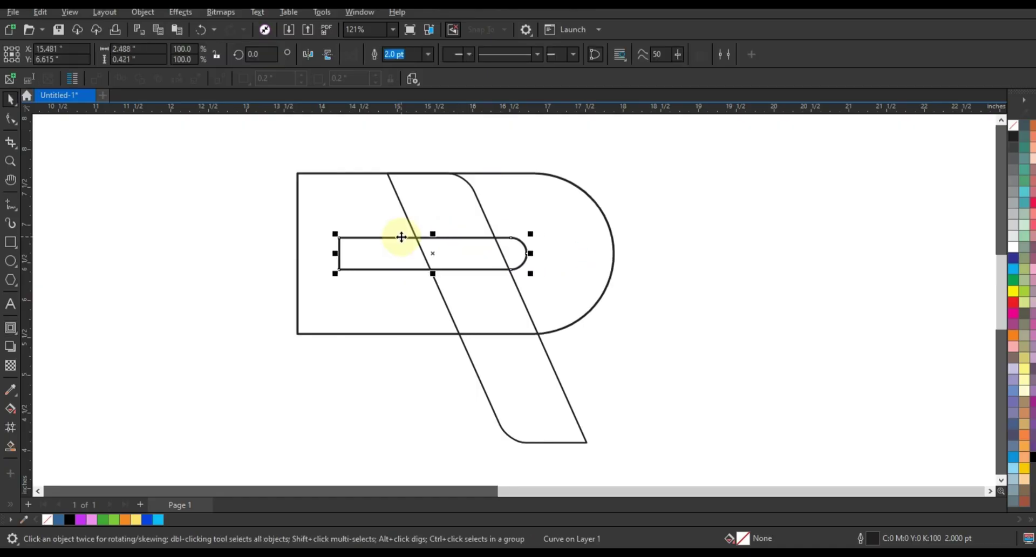
key(Left)
key(Left)
key(Left)
key(Left)
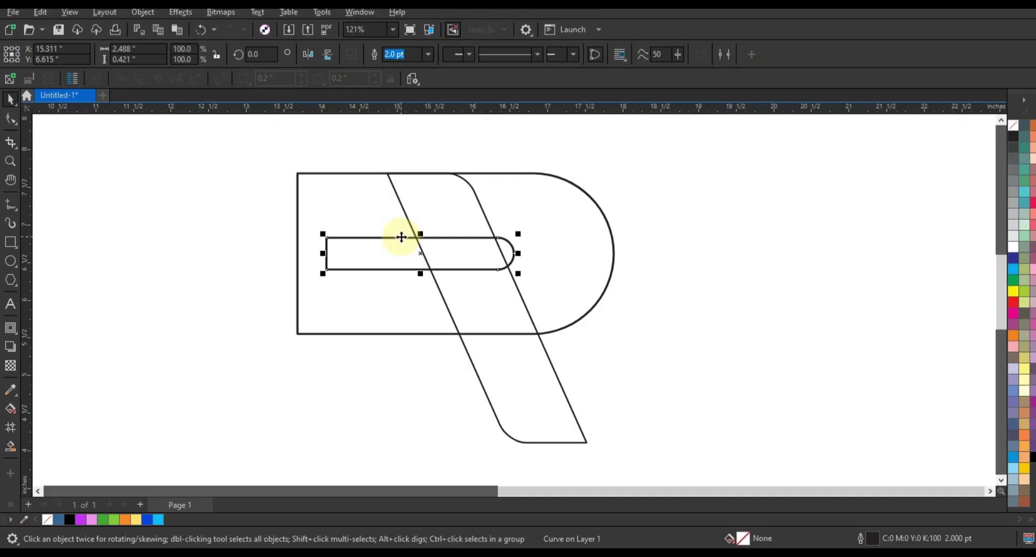
Step: Draw an open line along the slot's lower edge and diagonally past the outer curve, about 2.36 by 1.11 in, with a 2.0 pt outline
click(10, 161)
drag(259, 143, 764, 372)
click(11, 204)
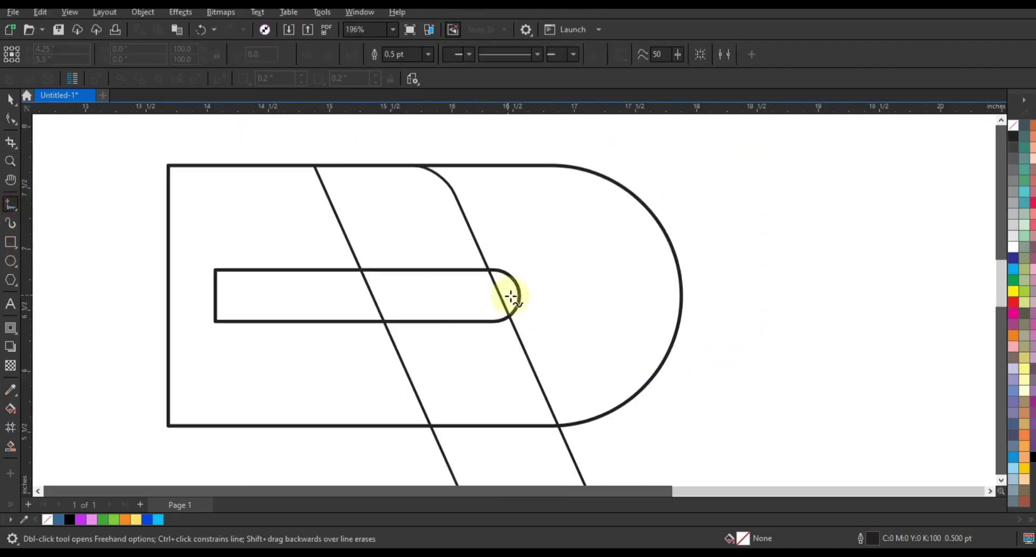
click(362, 308)
click(384, 322)
click(384, 323)
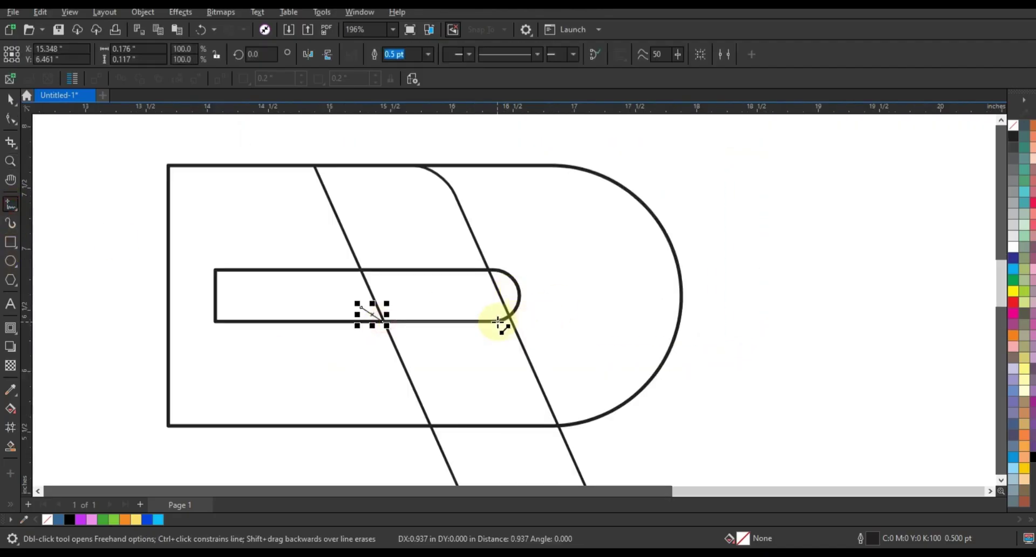
double_click(509, 320)
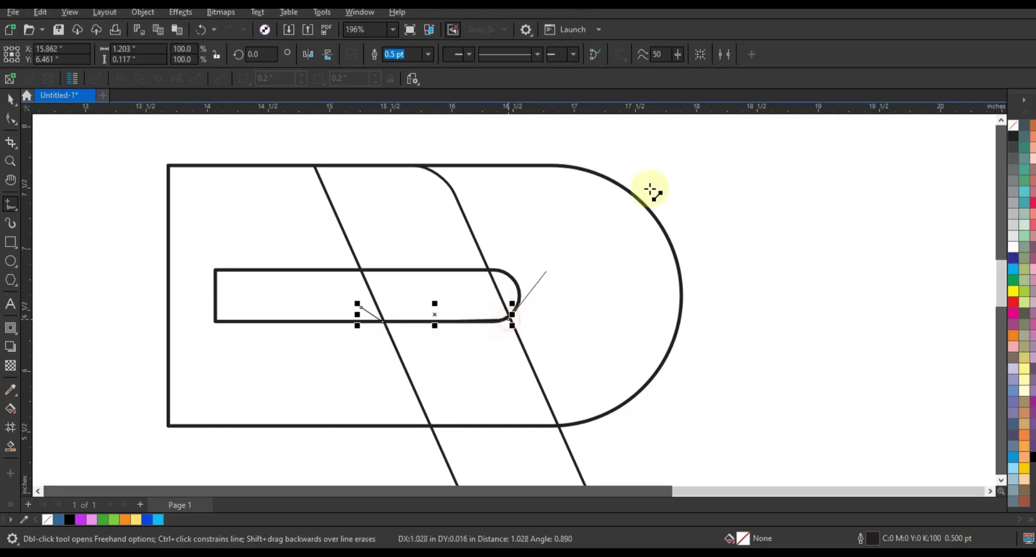
click(650, 185)
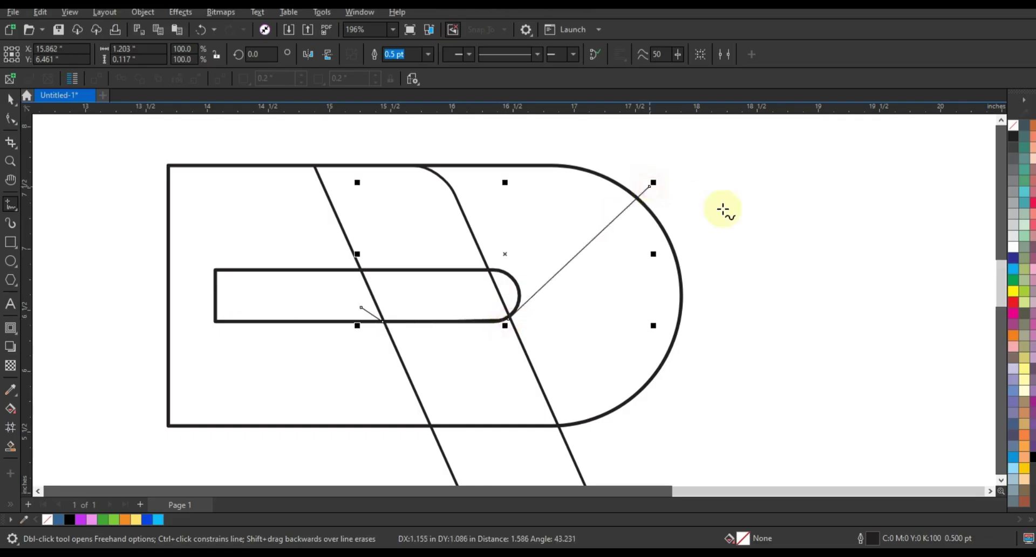
click(429, 54)
click(410, 133)
Step: Convert the open line's segments to curves and bow the diagonal segment outward into an arc
click(11, 119)
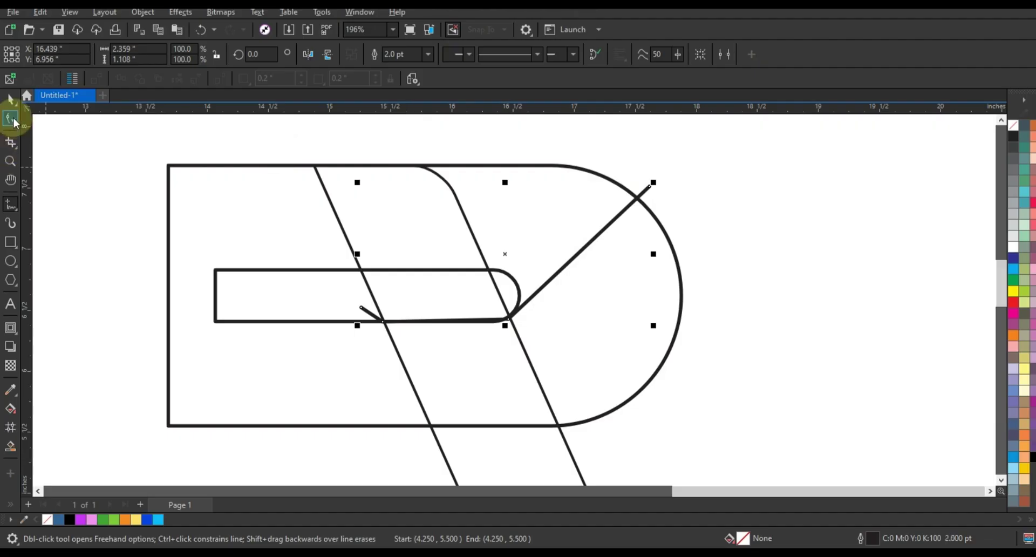
click(190, 53)
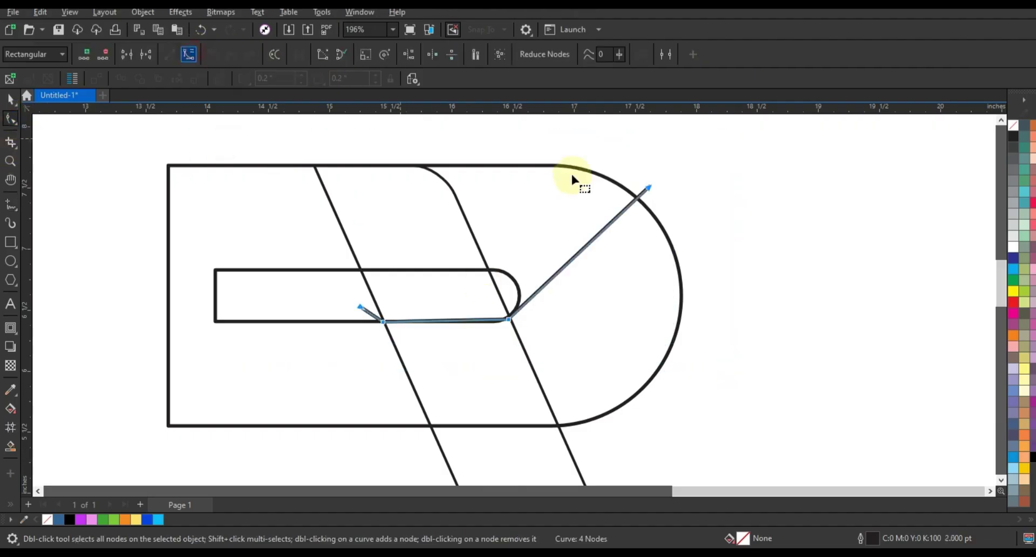
drag(601, 234, 627, 255)
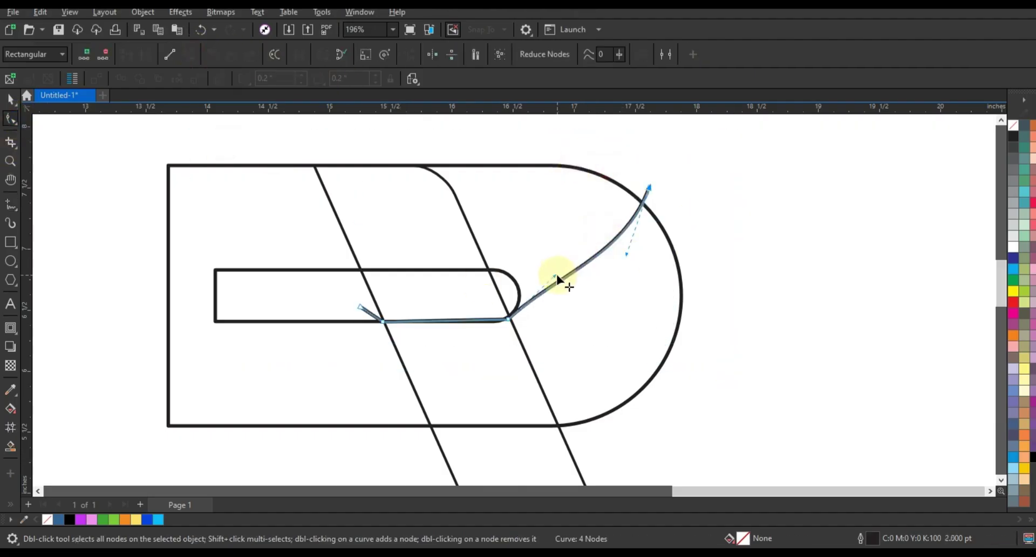
drag(565, 294, 598, 317)
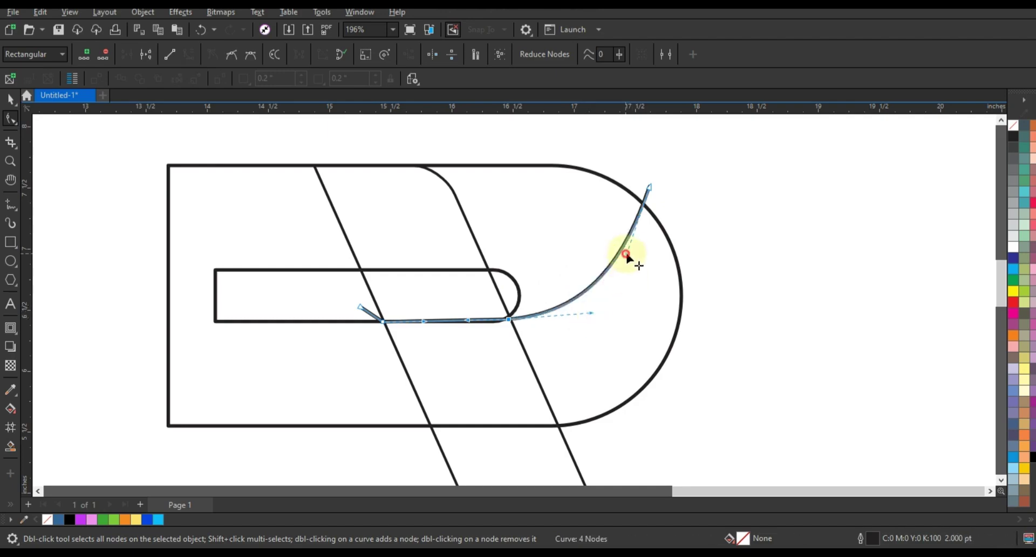
Step: Fine-tune the arc's nodes and handles so it runs smoothly from the slot's lower edge and ends steeply past the outer curve
drag(647, 186, 662, 252)
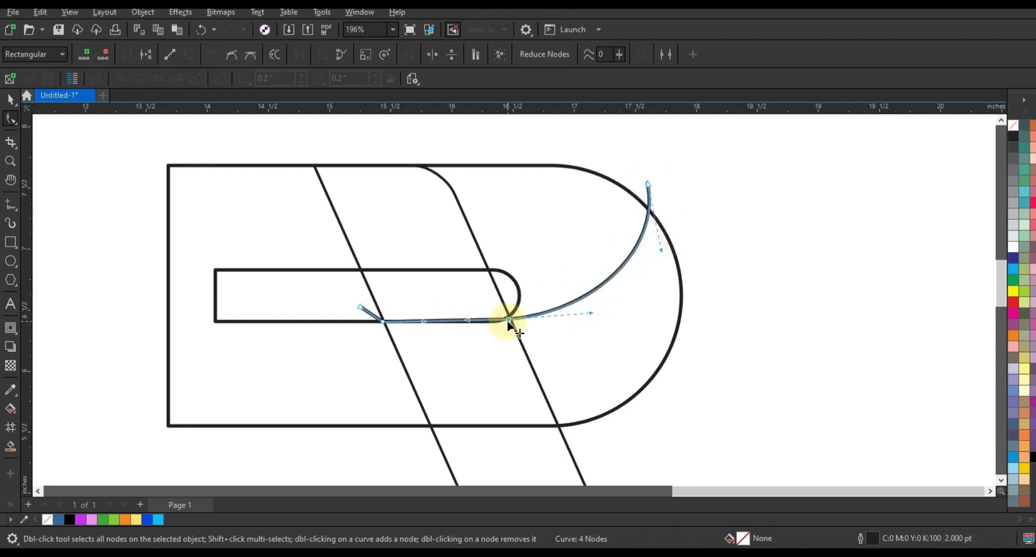
mouse_move(509, 323)
mouse_down()
mouse_move(559, 327)
mouse_move(509, 325)
mouse_up()
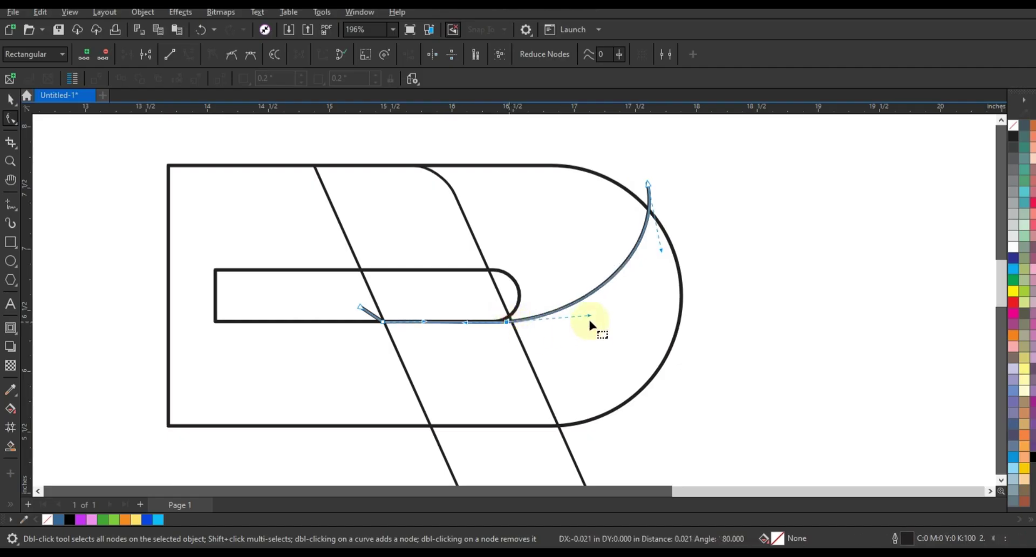
drag(591, 316, 586, 324)
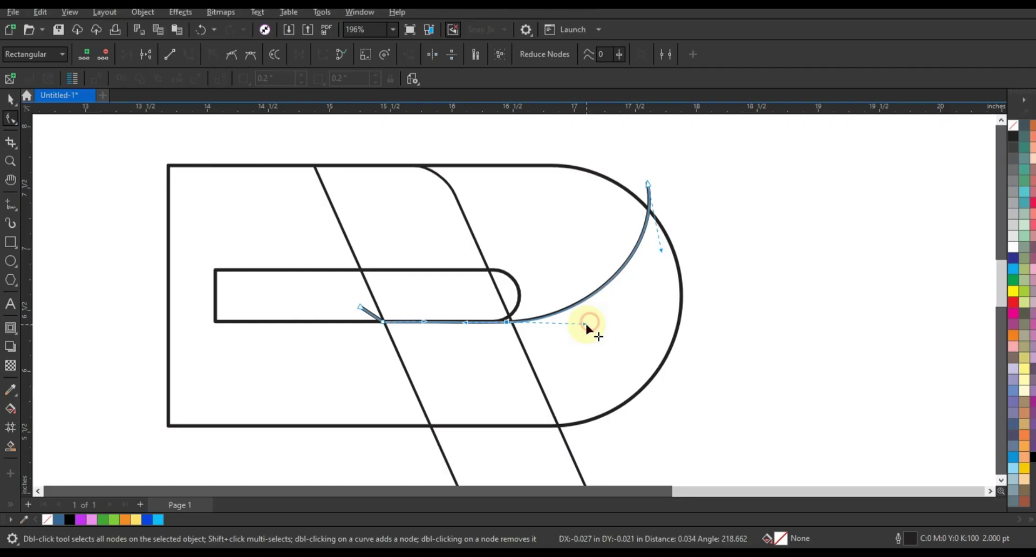
click(662, 255)
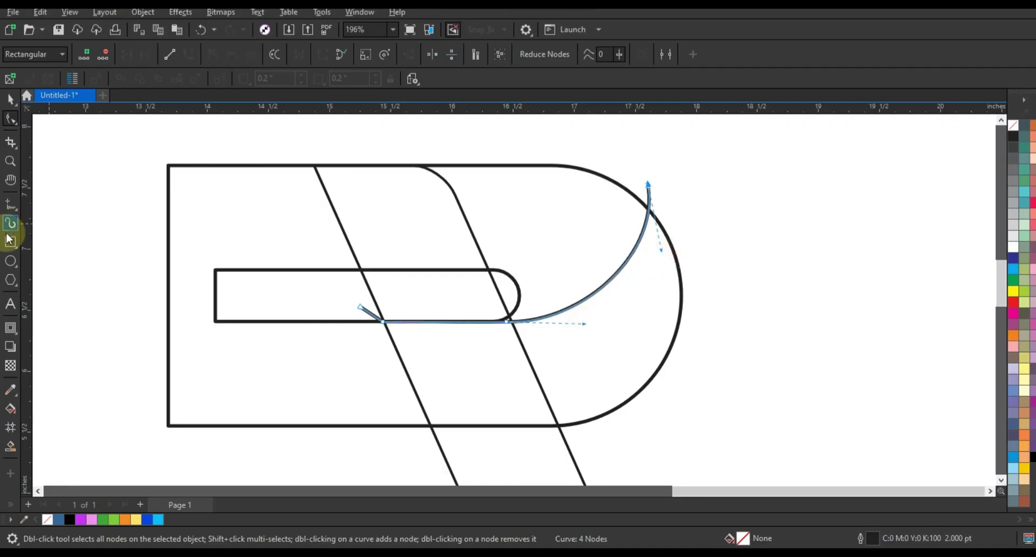
Step: Draw a second line about 0.77 by 1.44 in from above the outer shape down to the slot's lower rounded corner
click(11, 205)
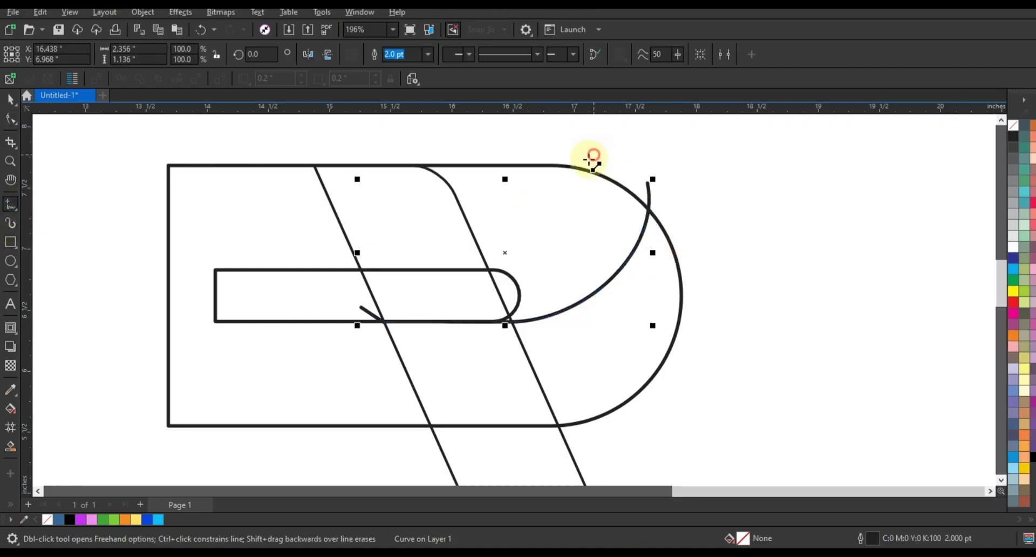
click(594, 156)
click(499, 330)
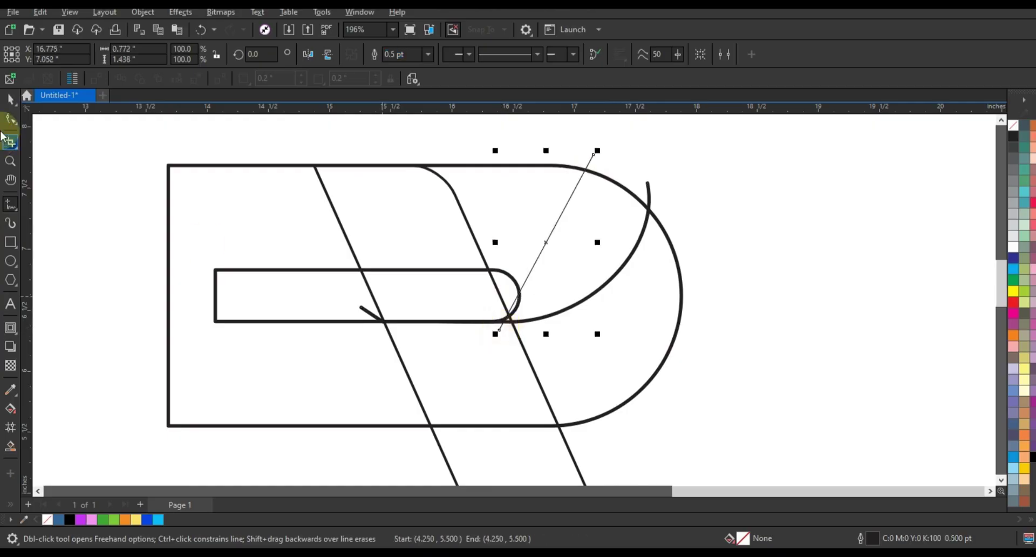
Step: Bend the second line into an arc bowing toward the first arc, with its lower end just past the slot's lower edge
click(10, 117)
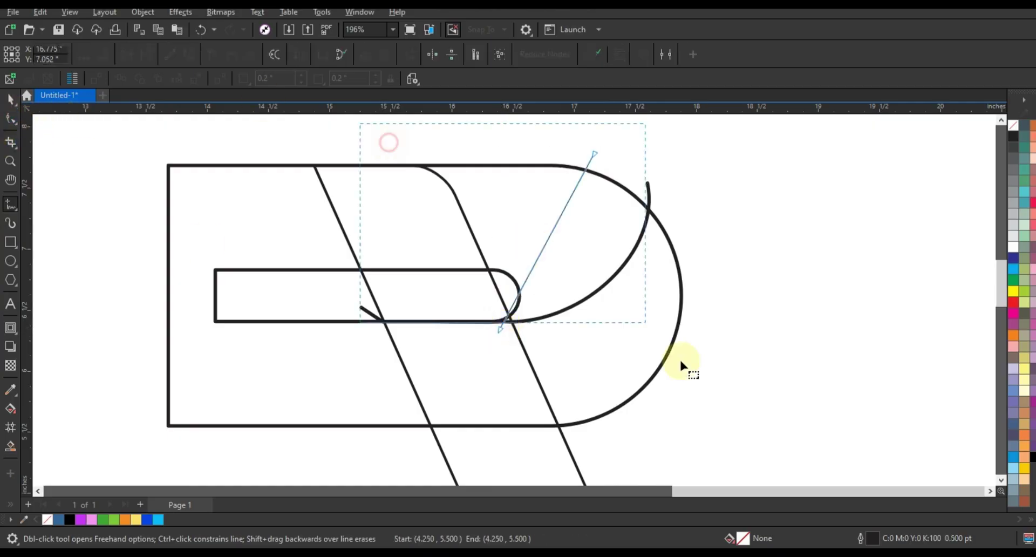
drag(463, 109, 601, 230)
key(ctrl+z)
drag(556, 297, 559, 304)
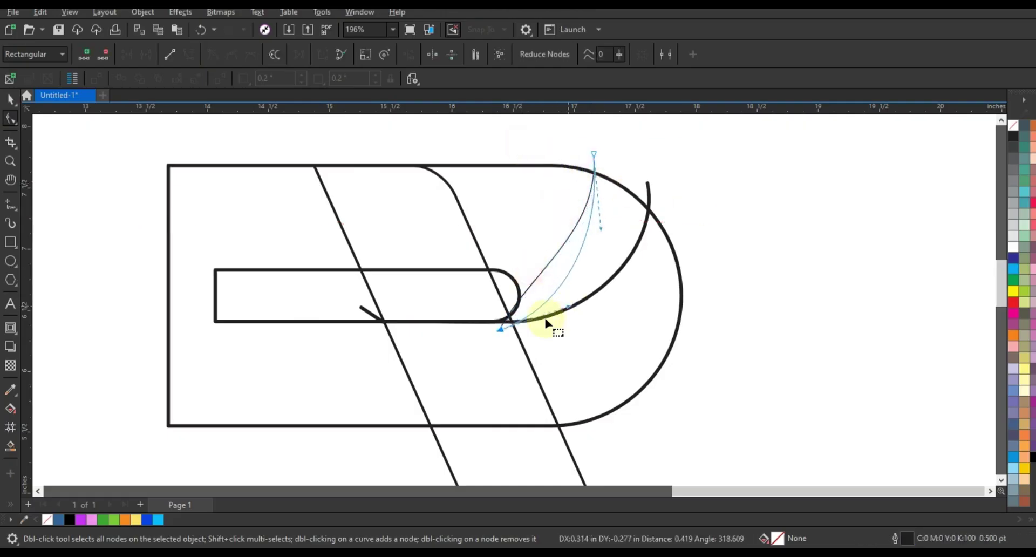
drag(500, 330, 488, 328)
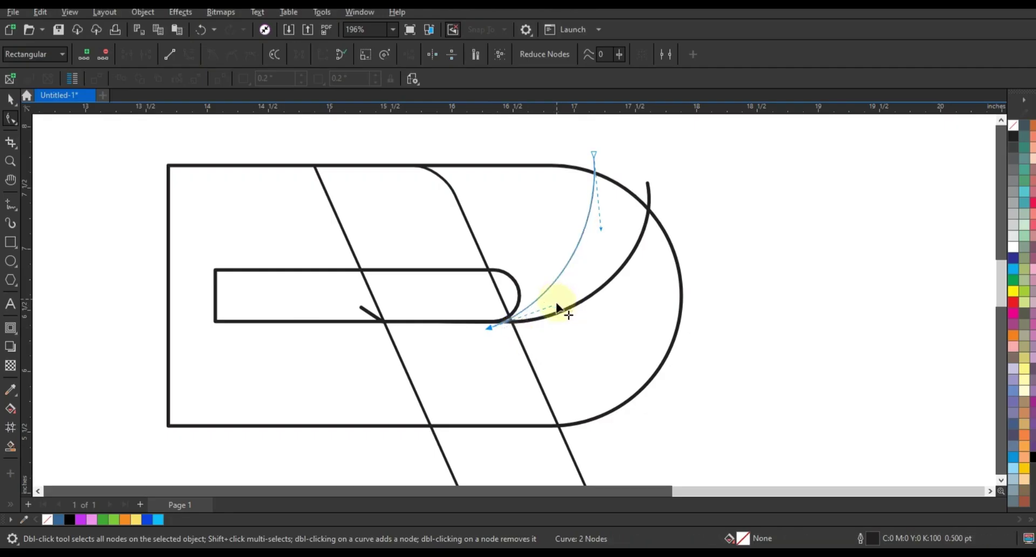
drag(559, 304, 559, 315)
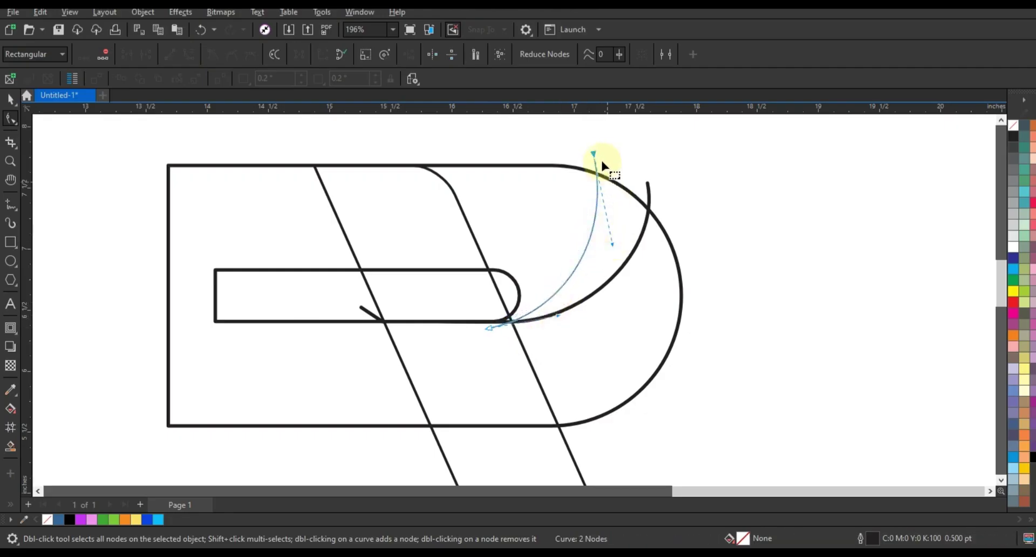
Step: Move the second arc's ends slightly left and adjust its upper handle, making it about 0.84 by 1.43 in
drag(565, 149, 572, 151)
drag(592, 242, 612, 246)
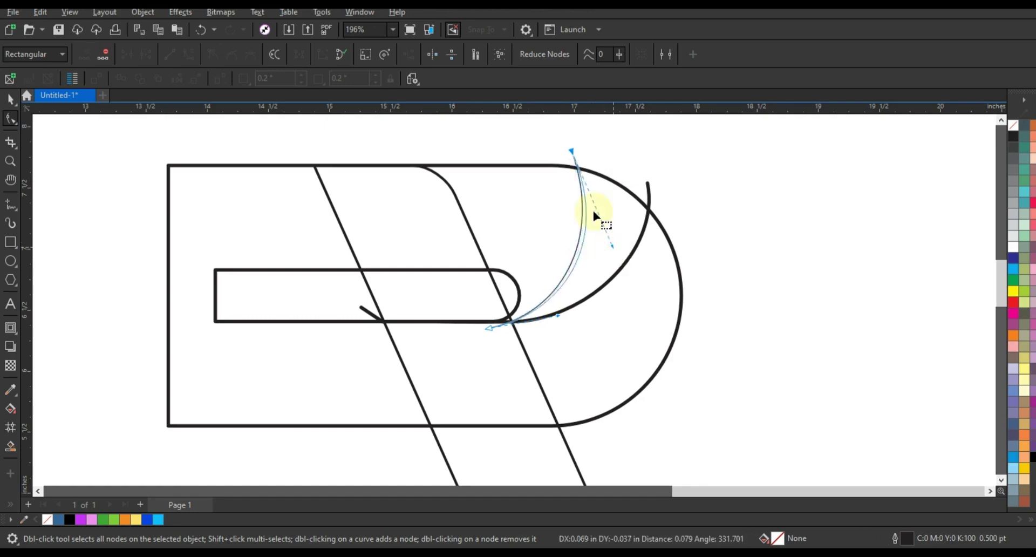
drag(574, 152, 568, 151)
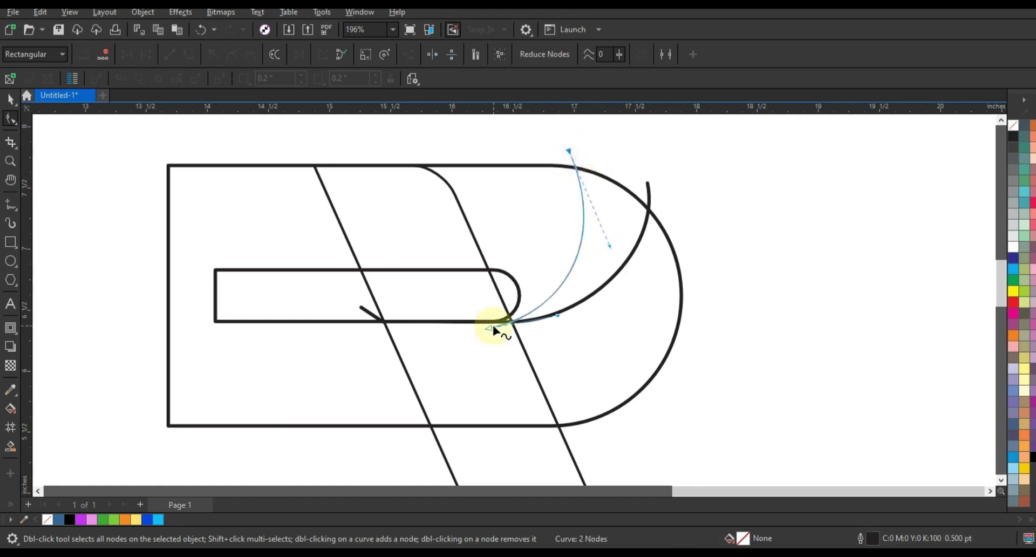
drag(484, 325, 481, 327)
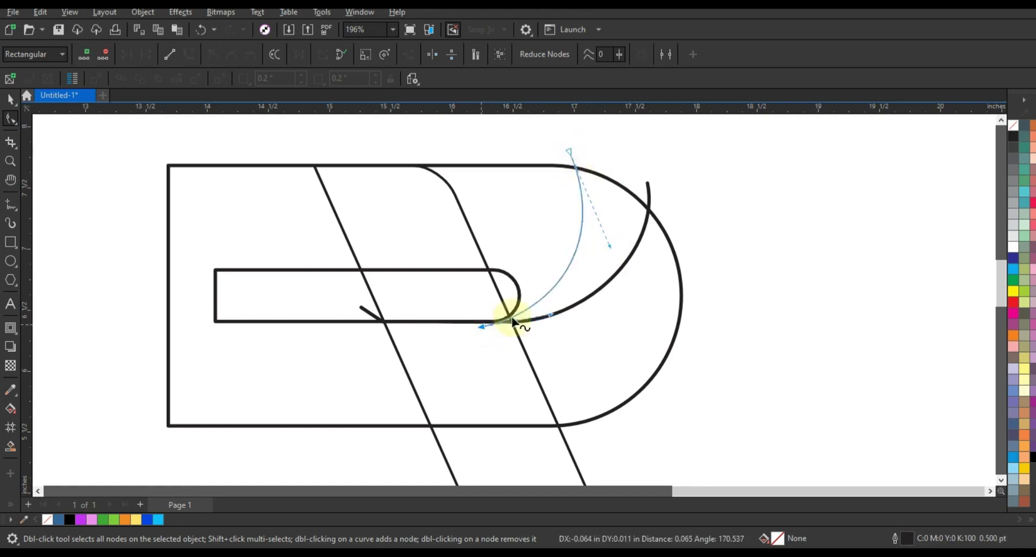
Step: Draw a third line about 0.29 by 1.43 in from above the slanted bar's rounded corner to the slot's lower rounded corner
click(10, 205)
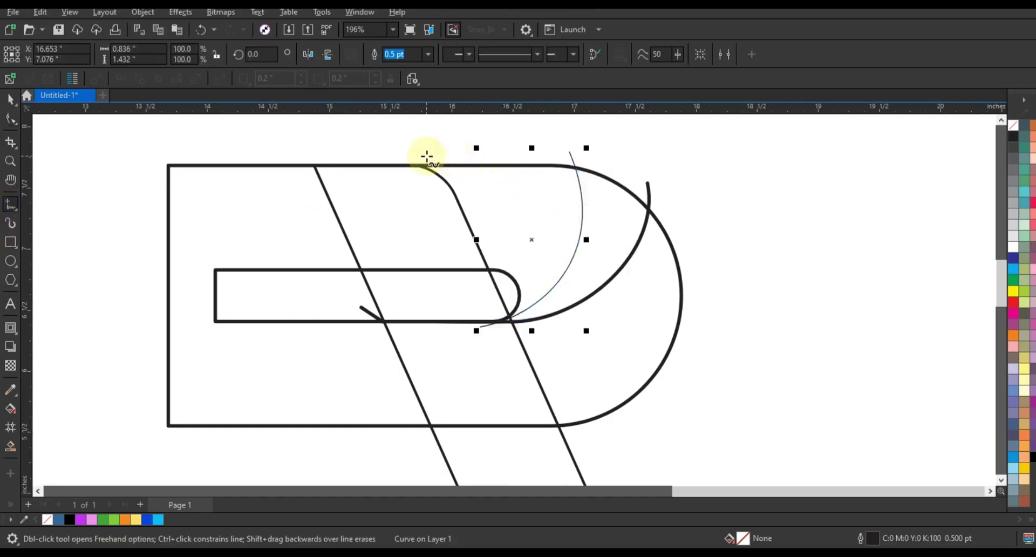
click(469, 155)
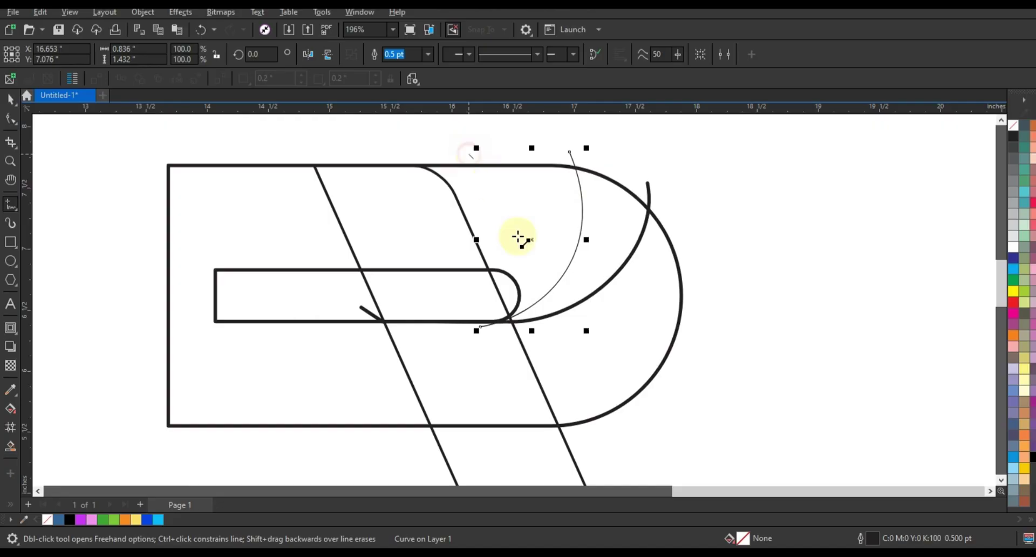
click(505, 330)
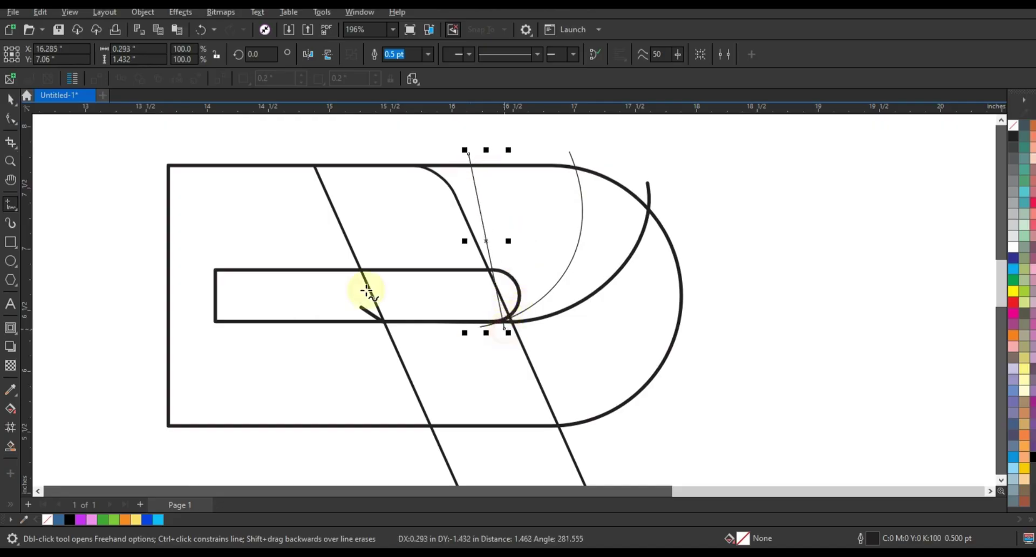
Step: Convert the third line to a curve and bow it to the right between the slanted bar and the second arc
click(11, 119)
mouse_move(414, 180)
mouse_down()
mouse_move(445, 196)
mouse_move(627, 386)
mouse_move(372, 135)
mouse_up()
drag(481, 212, 551, 273)
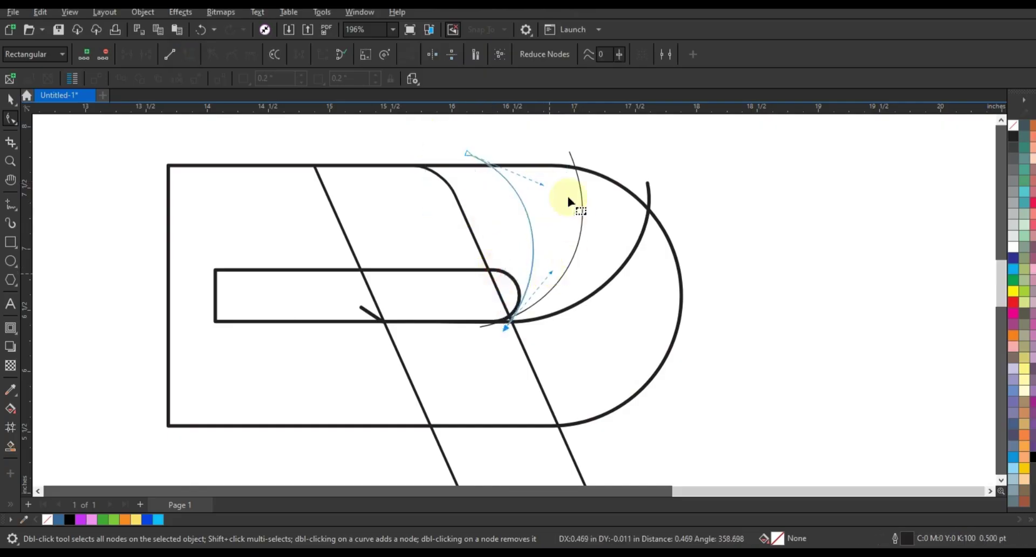
drag(542, 183, 554, 174)
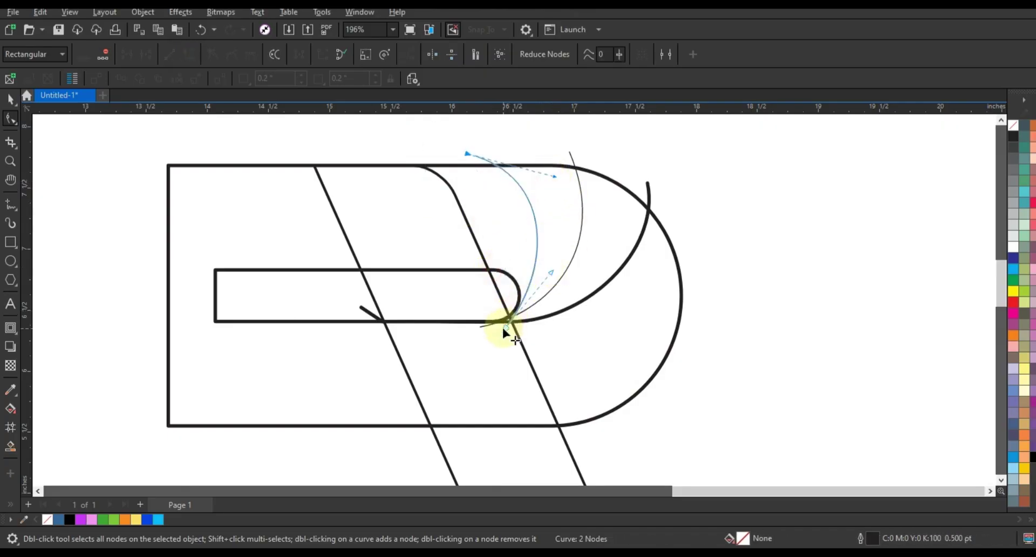
Step: Refine the third arc's lower end and both handles so it converges with the other arcs at the slot's rounded corner
drag(501, 326, 490, 328)
drag(539, 277, 548, 309)
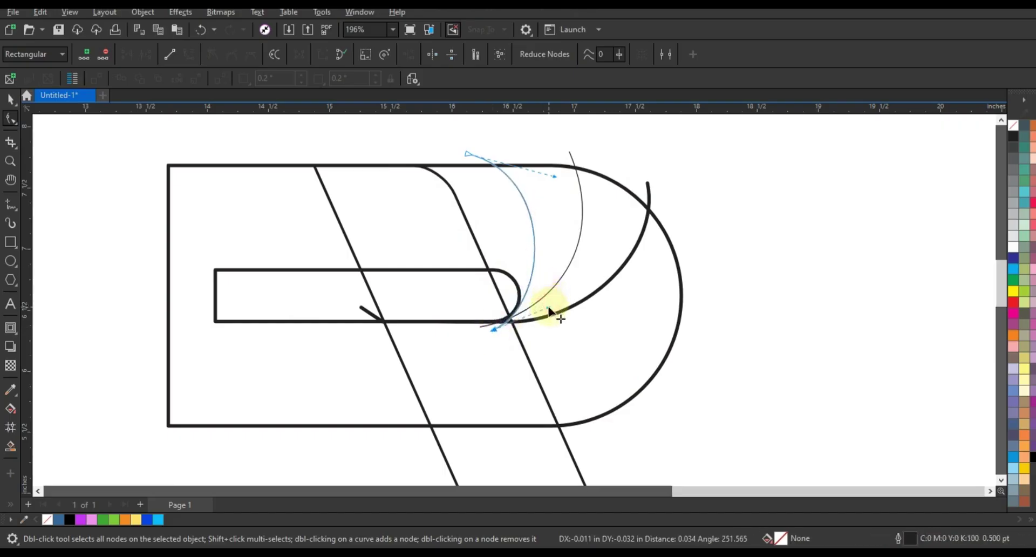
drag(556, 175, 557, 174)
drag(548, 308, 550, 310)
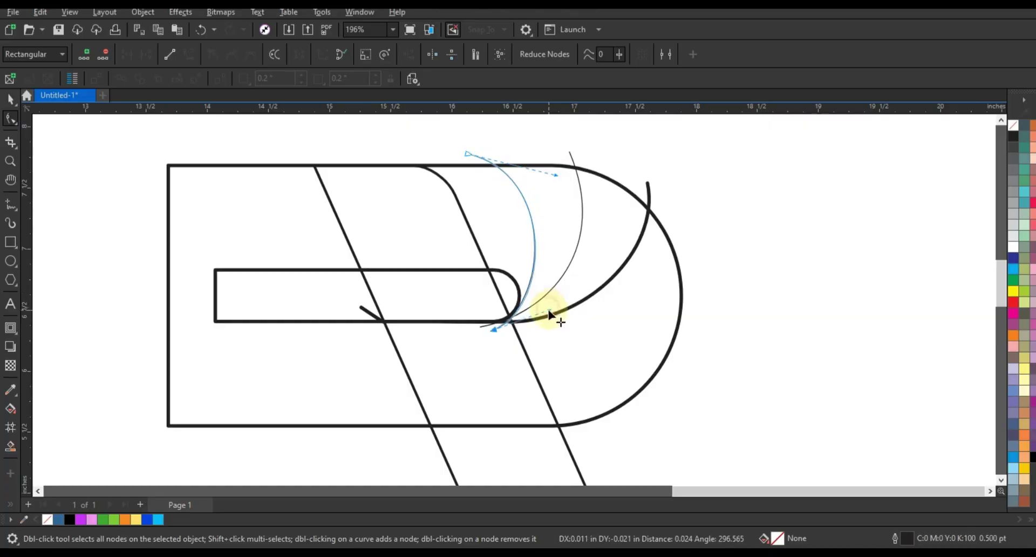
drag(500, 332, 492, 330)
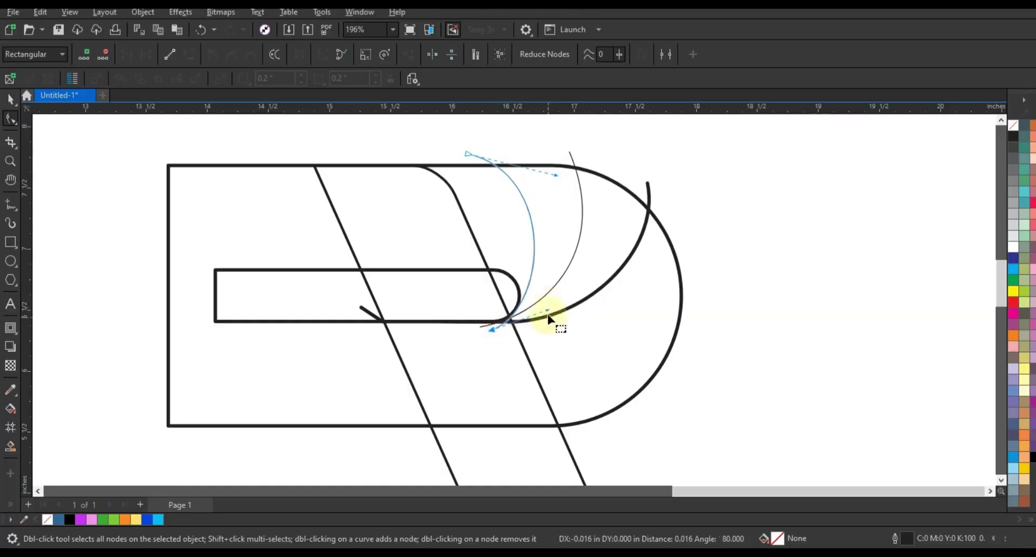
drag(548, 310, 551, 312)
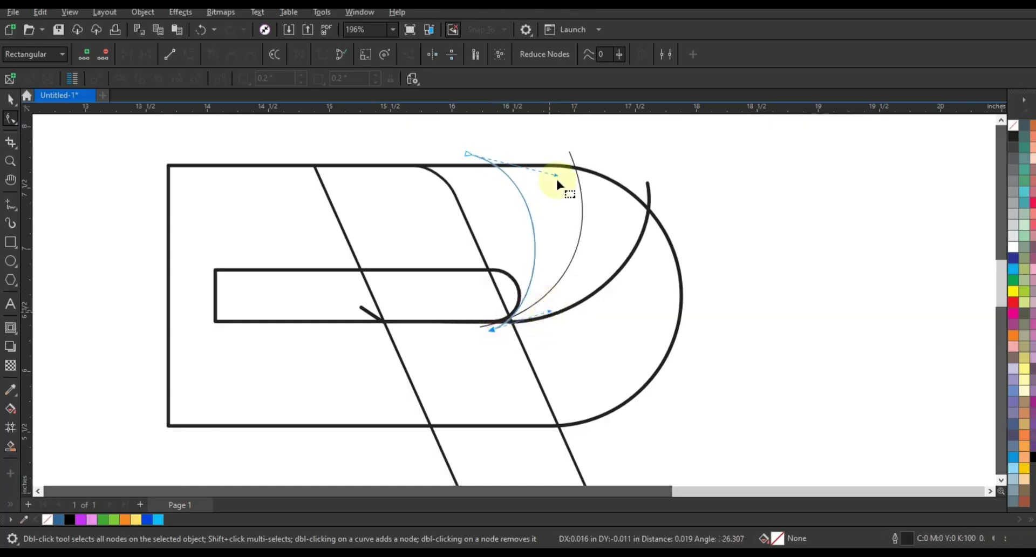
Step: Smart-fill the two regions below the slot and first arc, inside and beside the slanted bar, with blue
click(10, 448)
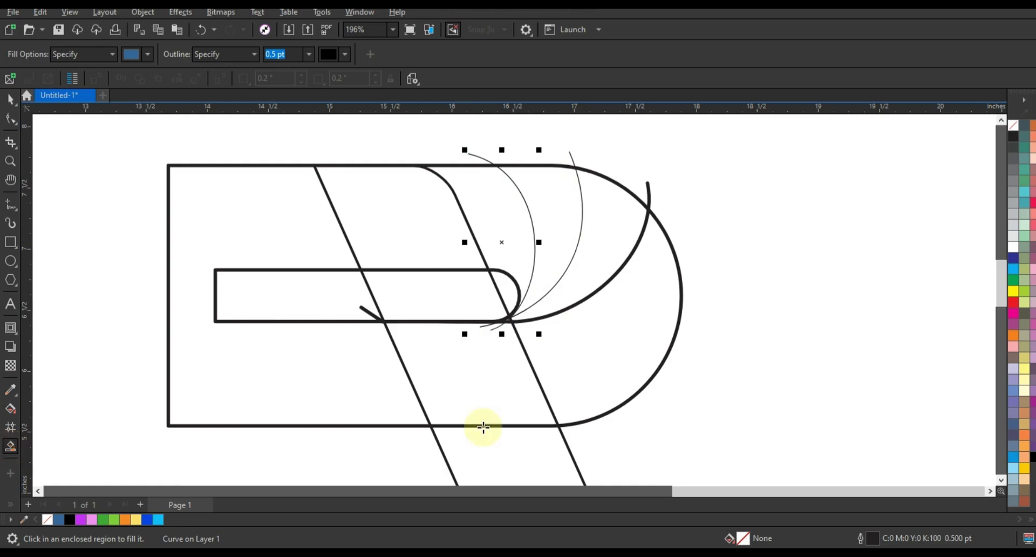
click(507, 397)
click(581, 375)
Step: Weld the two blue filled regions into a single shape
click(9, 99)
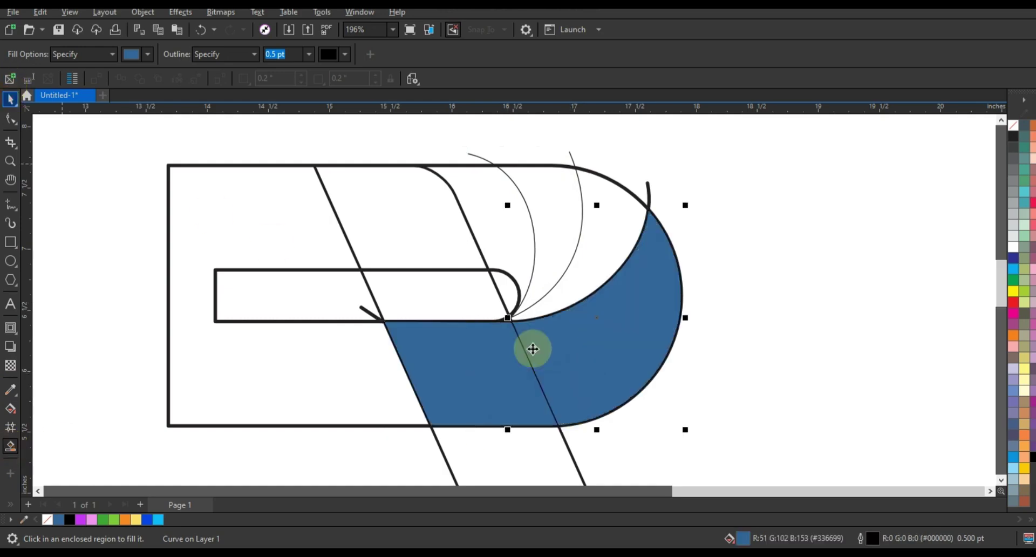
click(503, 360)
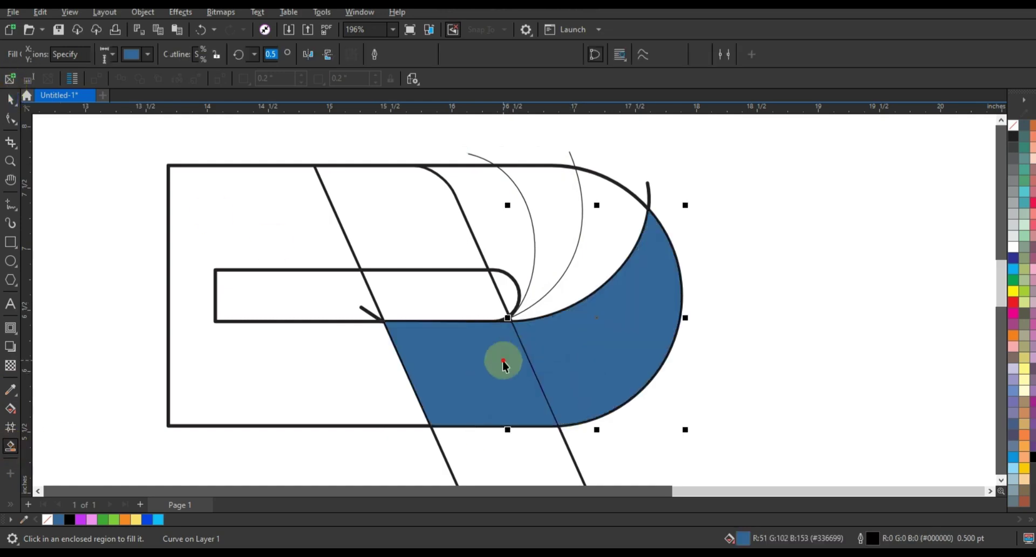
click(856, 293)
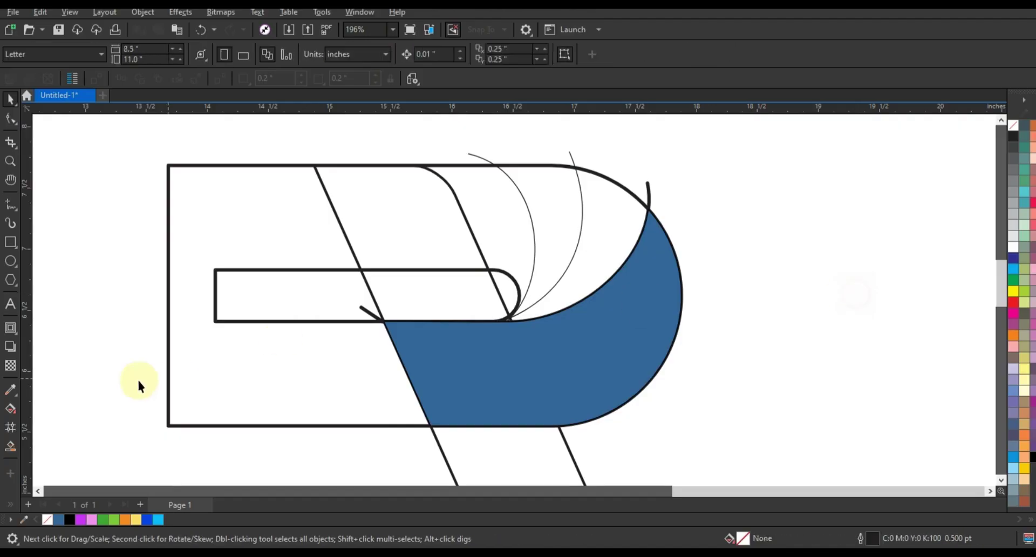
Step: Smart-fill the region between the first and second arcs with blue, down to where they converge at the slot's rounded corner
click(10, 160)
drag(379, 143, 720, 369)
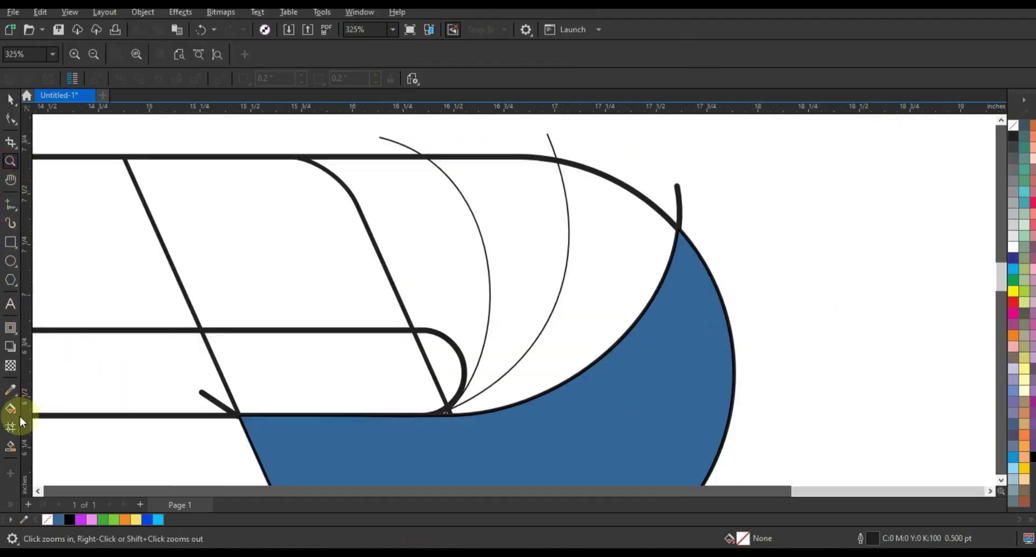
click(9, 448)
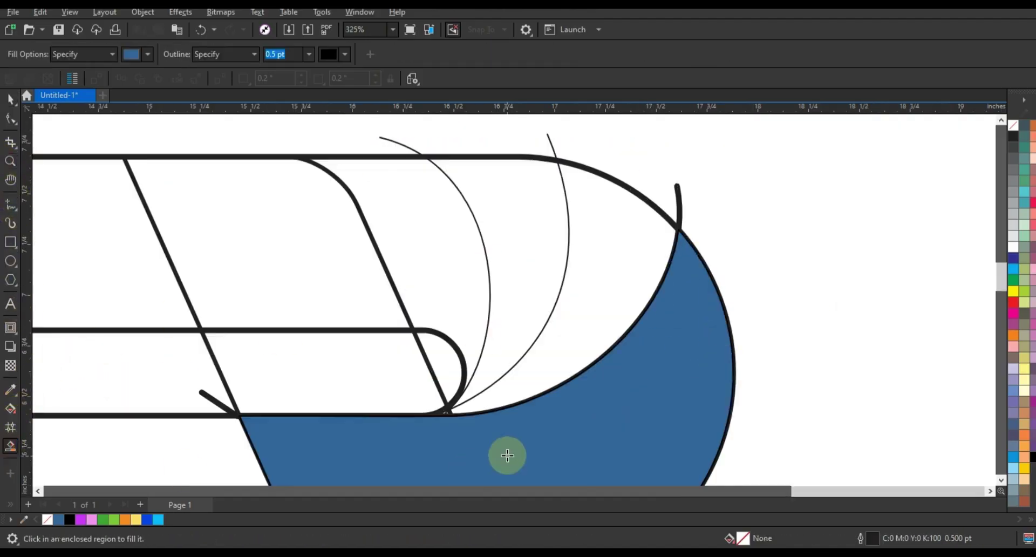
click(11, 160)
drag(342, 347, 674, 443)
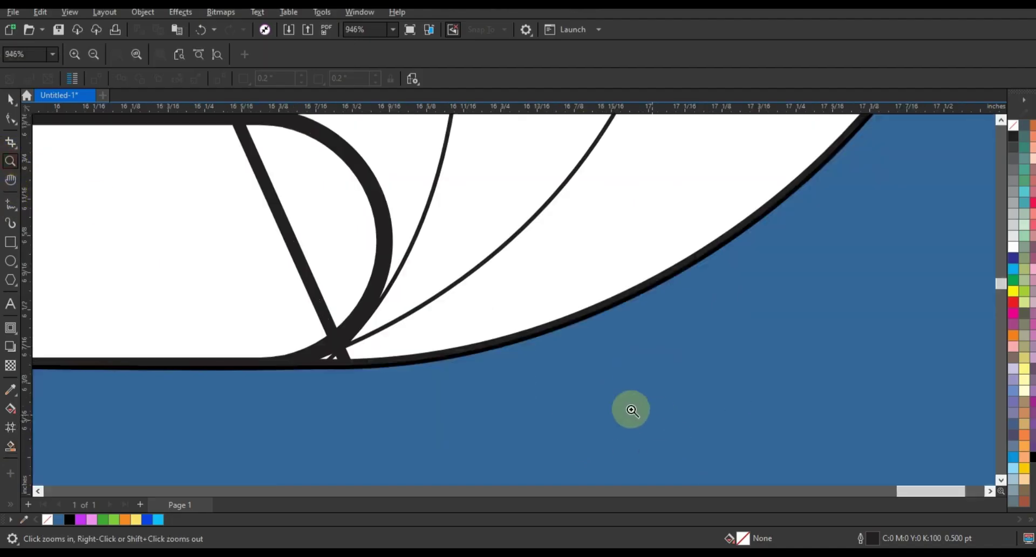
click(10, 446)
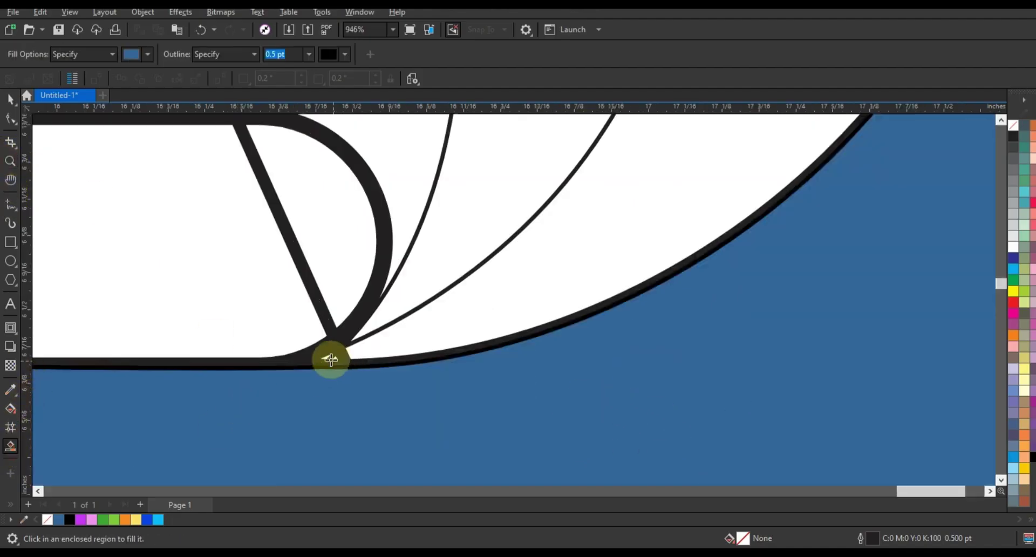
click(372, 355)
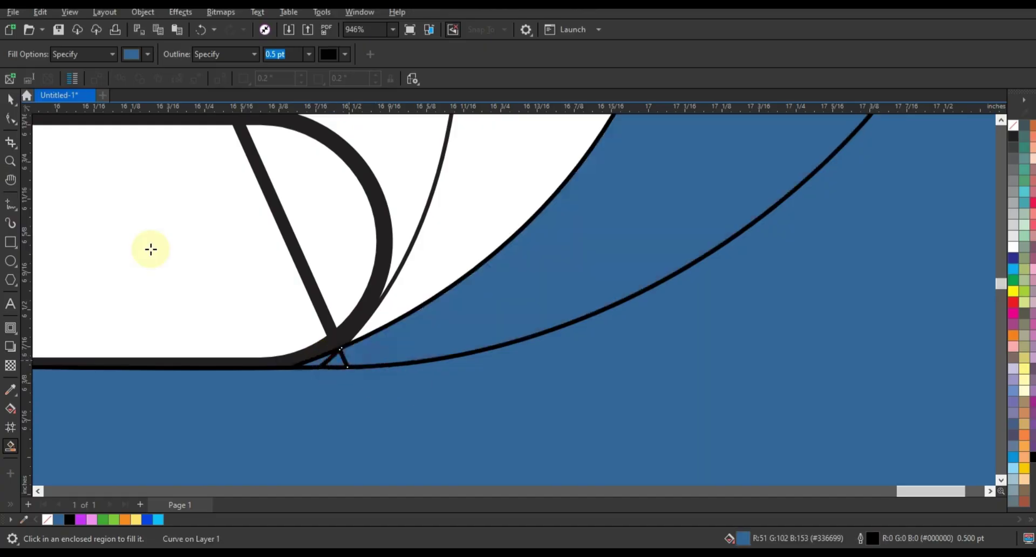
Step: Try to weld the pieces filled between the first and second arcs, then undo the weld
key(space)
click(337, 375)
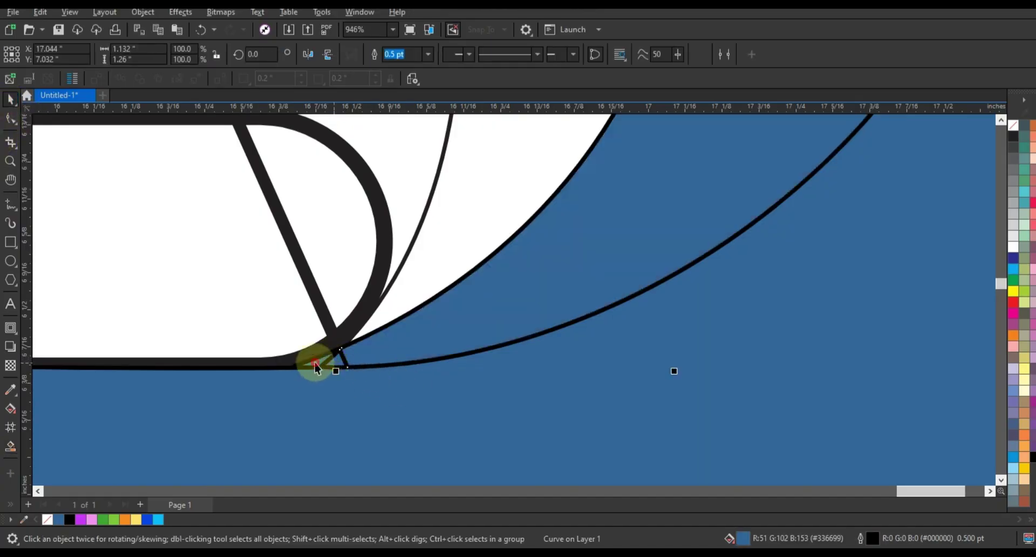
shift+click(346, 175)
click(372, 56)
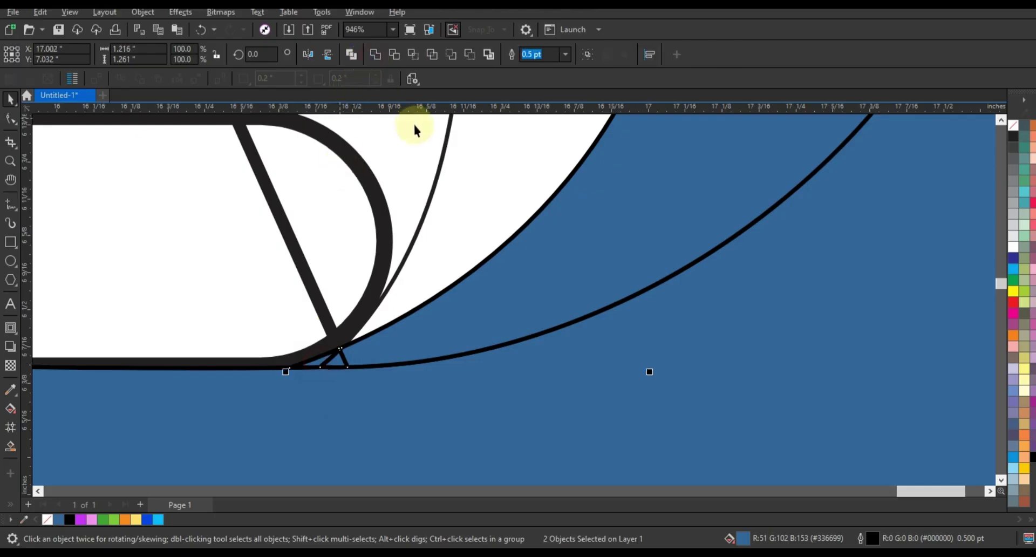
key(ctrl+z)
Step: Weld the small filled pieces at the slot's rounded corner with the blue region between the first and second arcs
click(318, 361)
shift+click(336, 367)
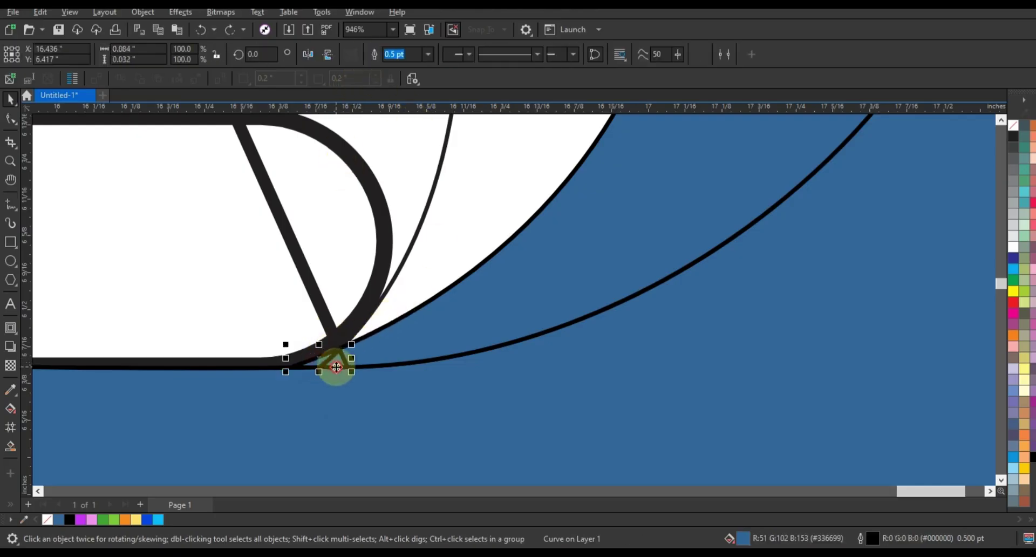
shift+click(395, 342)
click(377, 55)
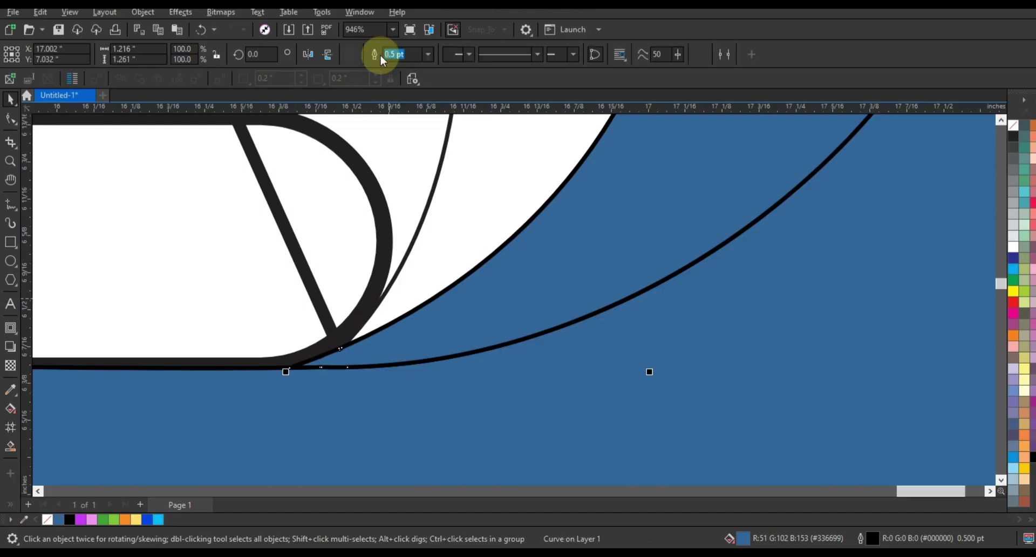
Step: Smart-fill the region between the second and third arcs with blue
scroll(409, 377, down, 4)
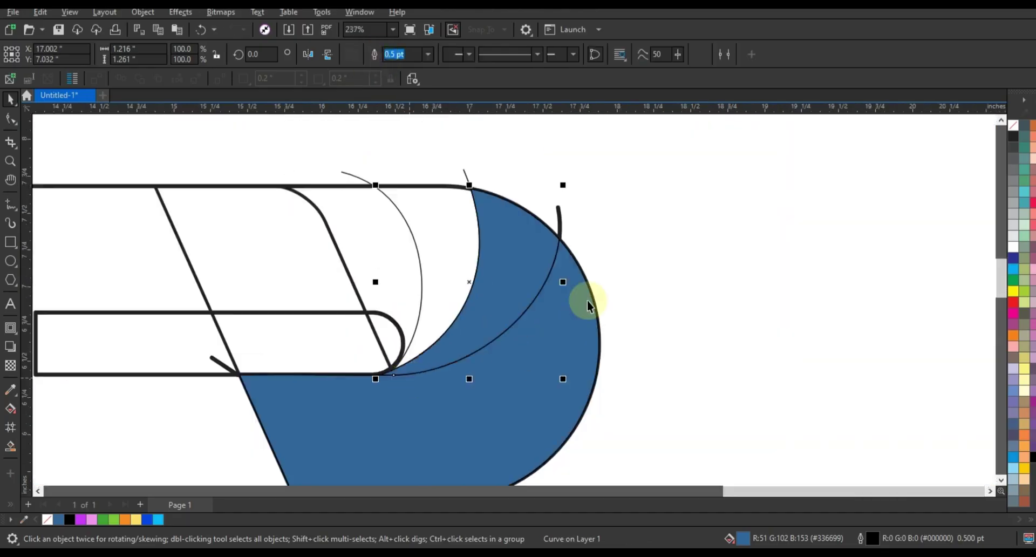
click(679, 268)
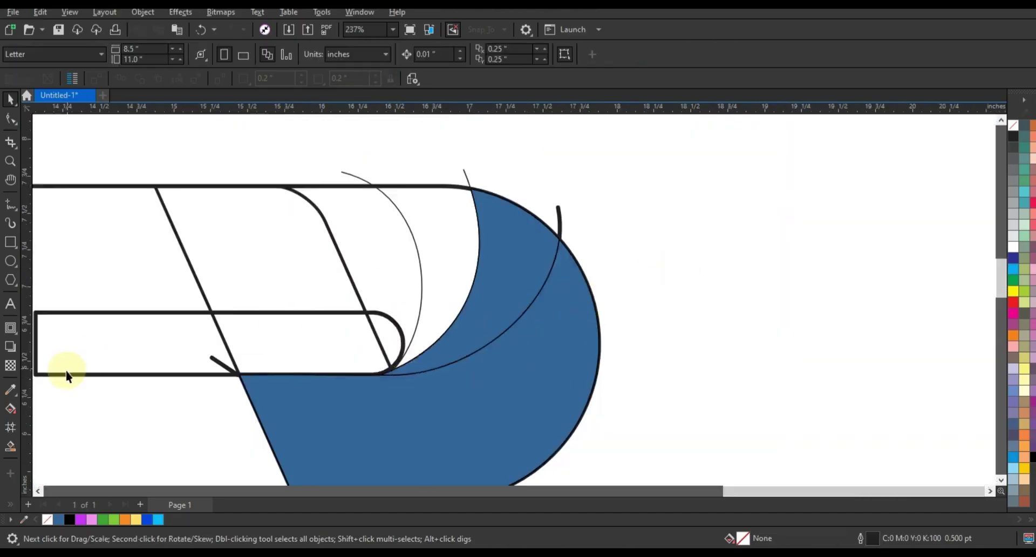
click(10, 446)
click(439, 317)
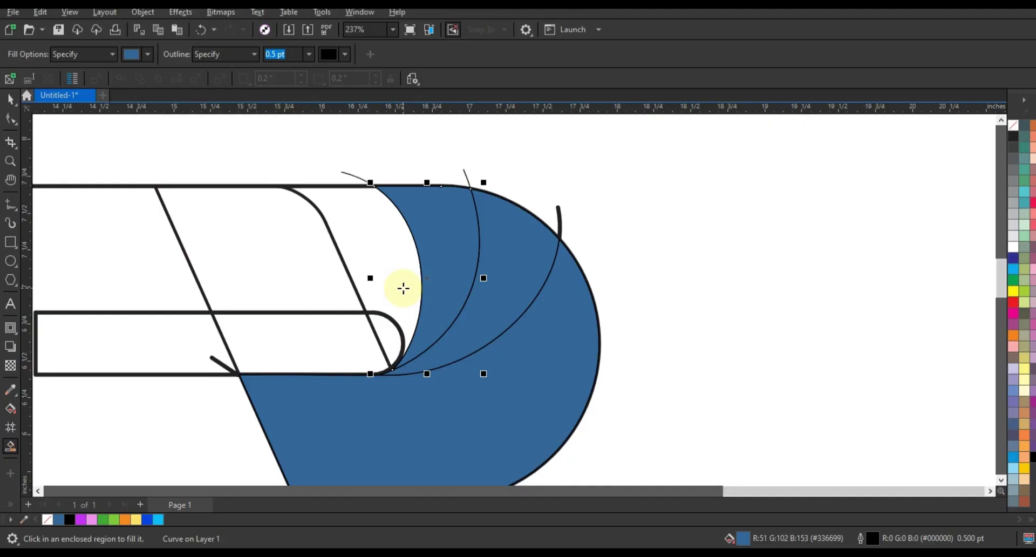
Step: Adjust the fourth arc's lower end and handle so it meets the other arcs at the slot's rounded corner
click(10, 120)
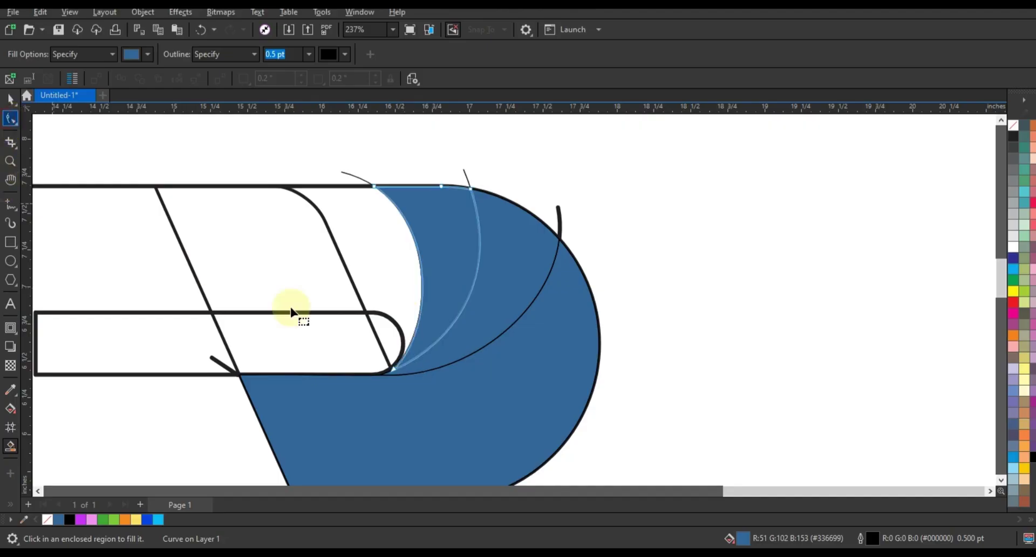
click(383, 339)
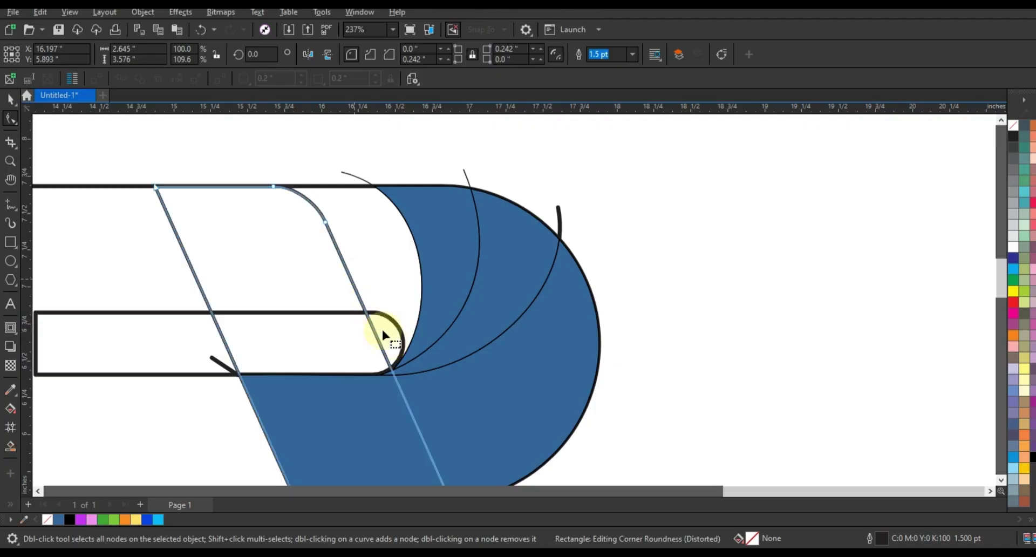
click(389, 369)
drag(391, 368, 394, 371)
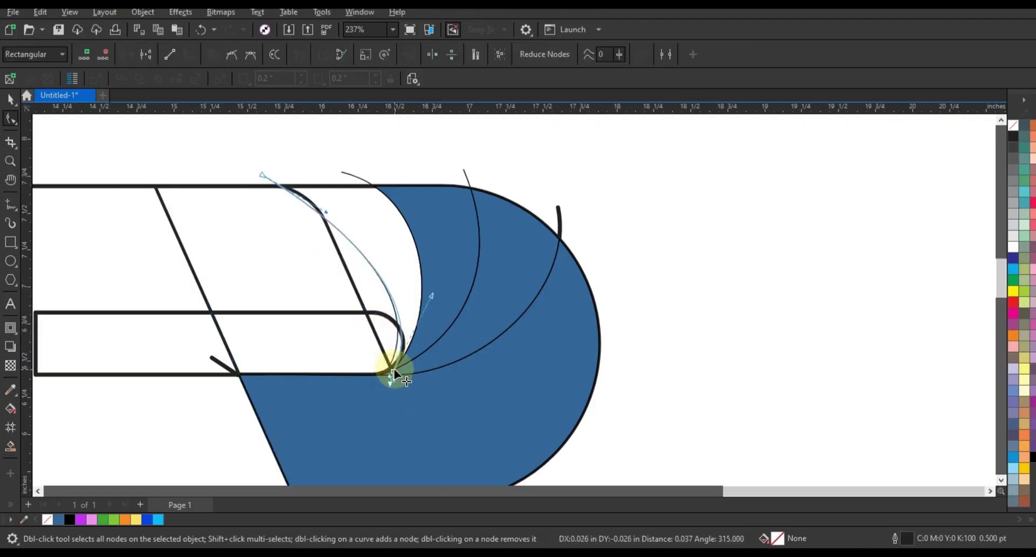
drag(432, 298, 436, 296)
click(332, 209)
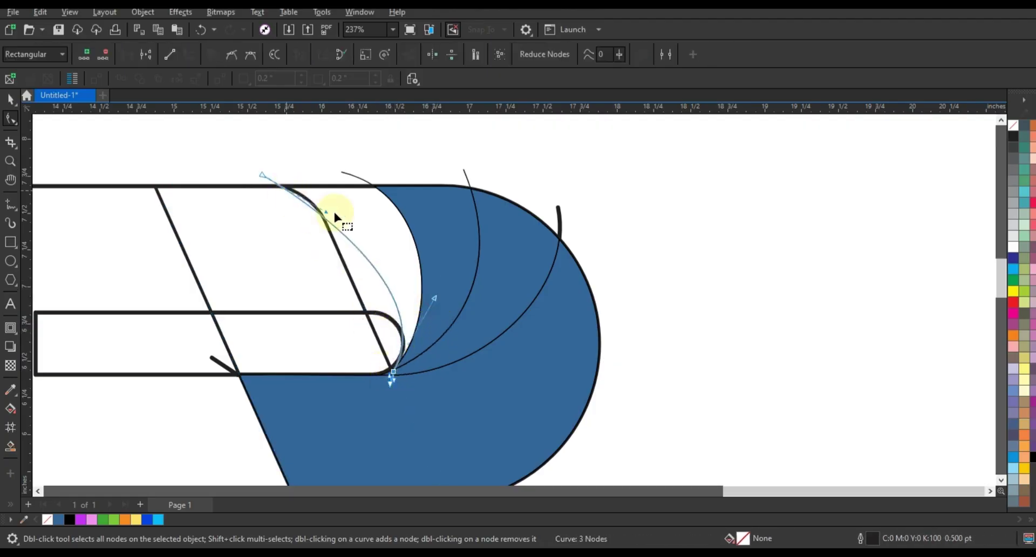
Step: Move the fourth arc's upper end slightly beyond the shape's top edge, refine its handle, and deselect the curve
drag(327, 201, 260, 174)
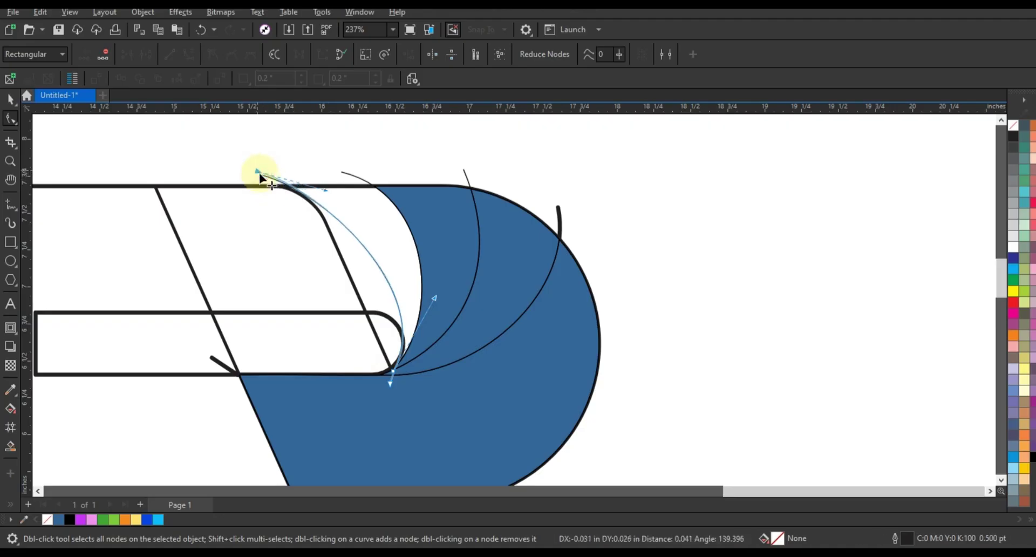
drag(332, 189, 331, 190)
click(326, 187)
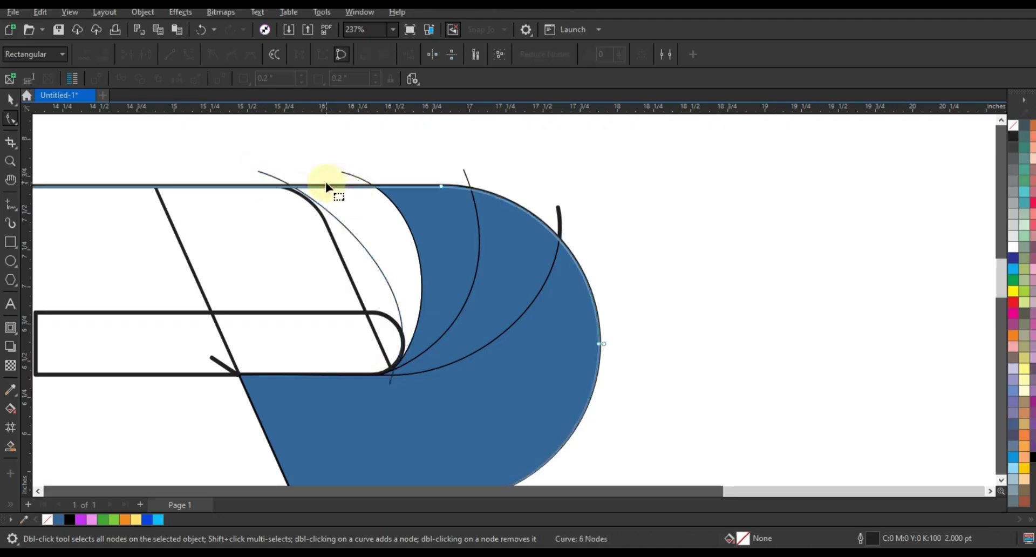
click(11, 99)
click(353, 143)
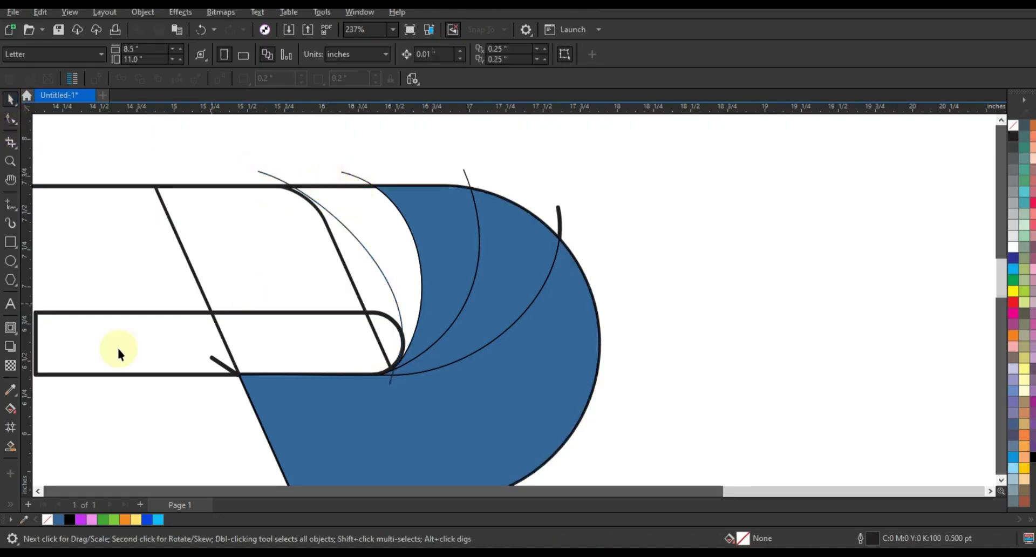
Step: Smart-fill the region between the third and fourth arcs and the remaining regions above the slot with blue
click(10, 446)
click(413, 306)
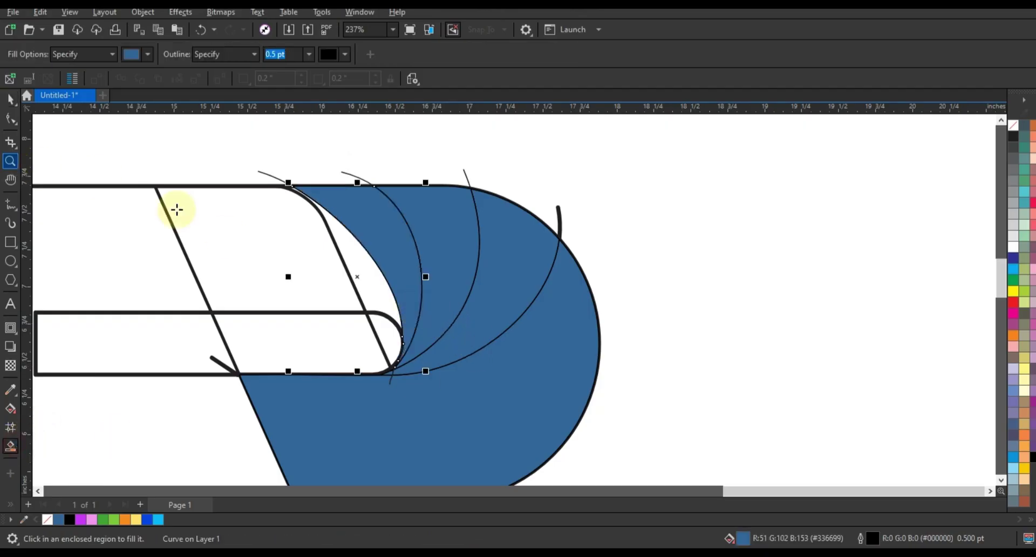
click(374, 292)
click(292, 286)
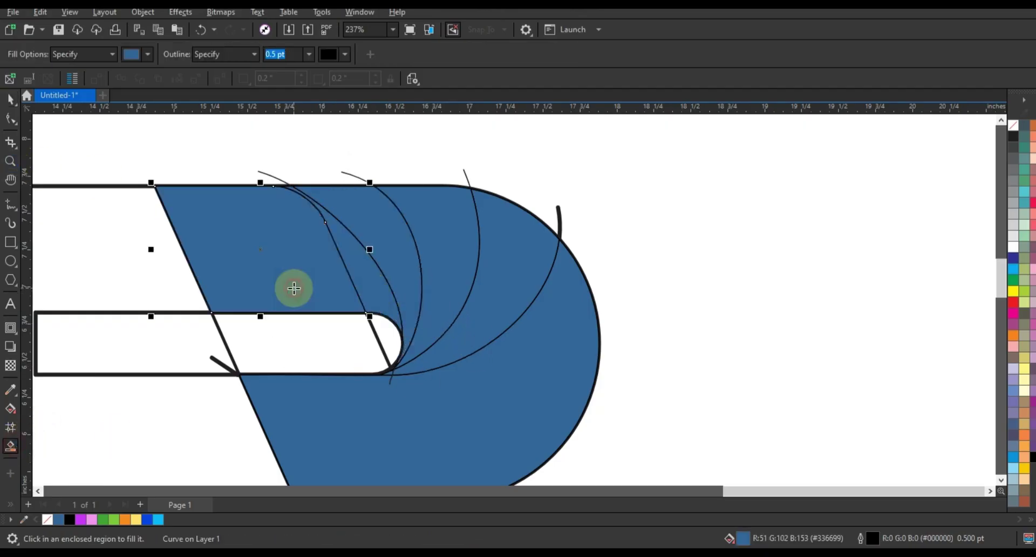
Step: Weld the slanted bar's filled part above the slot with the adjoining region beside the fourth arc
key(space)
scroll(556, 283, down, 3)
click(443, 304)
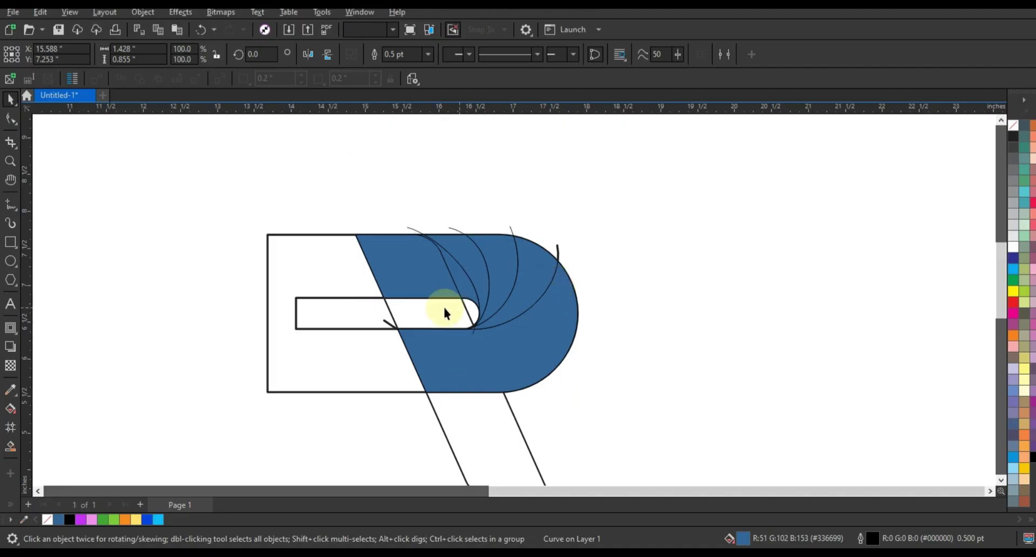
click(460, 294)
shift+click(412, 274)
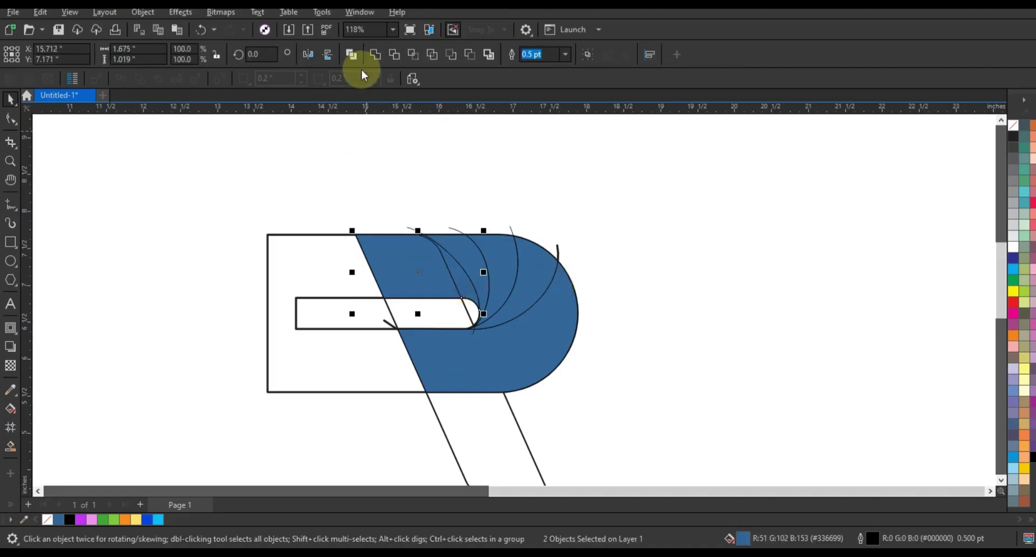
click(637, 225)
Step: Smart-fill the slanted leg below the bowl with blue
click(419, 315)
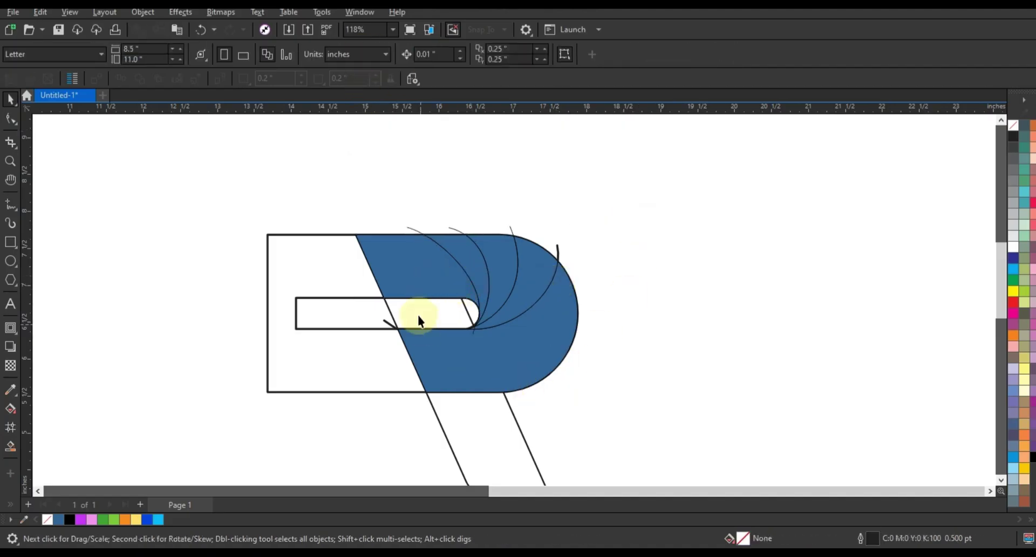
click(499, 422)
key(shift+F2)
key(Escape)
scroll(475, 281, down, 1)
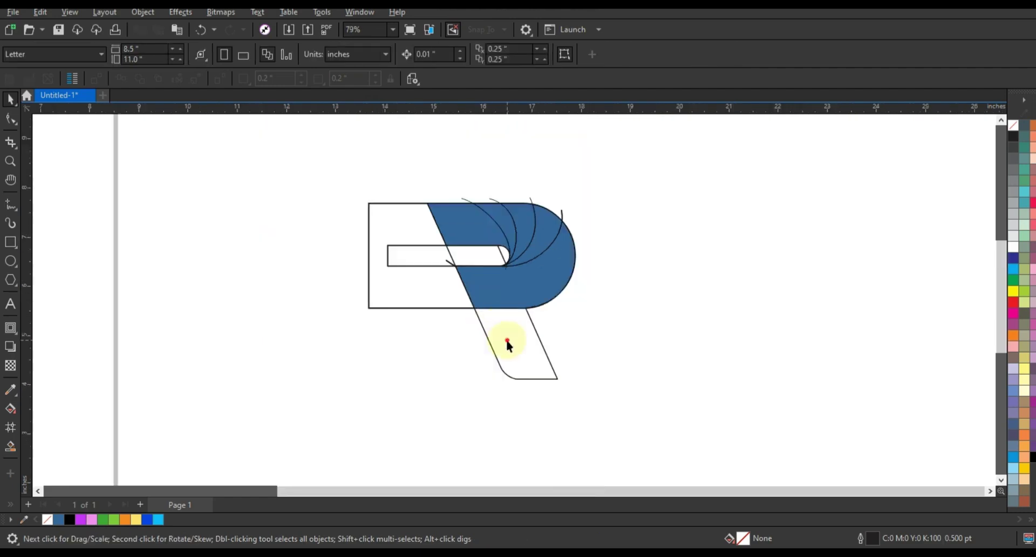
click(508, 341)
click(10, 445)
click(518, 358)
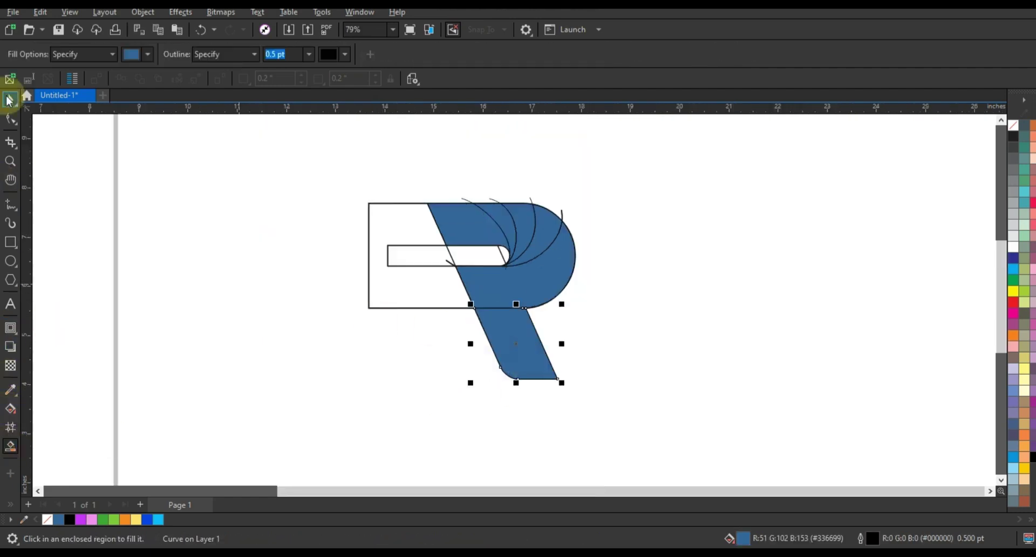
Step: Delete the original half-rounded shape, slot, slanted bar and first arc, keeping the blue filled regions
key(space)
click(440, 288)
key(Delete)
click(403, 266)
key(Delete)
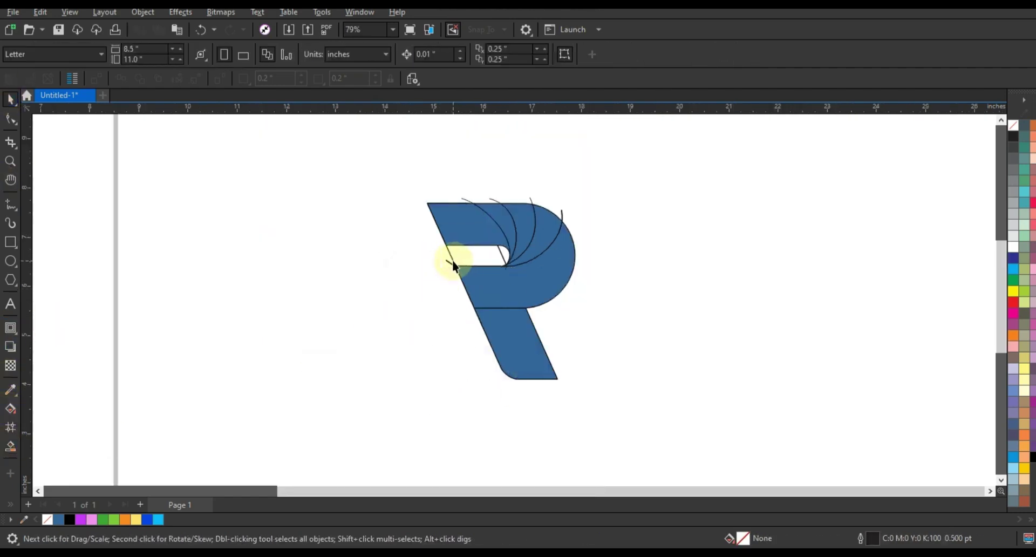
click(449, 260)
key(Delete)
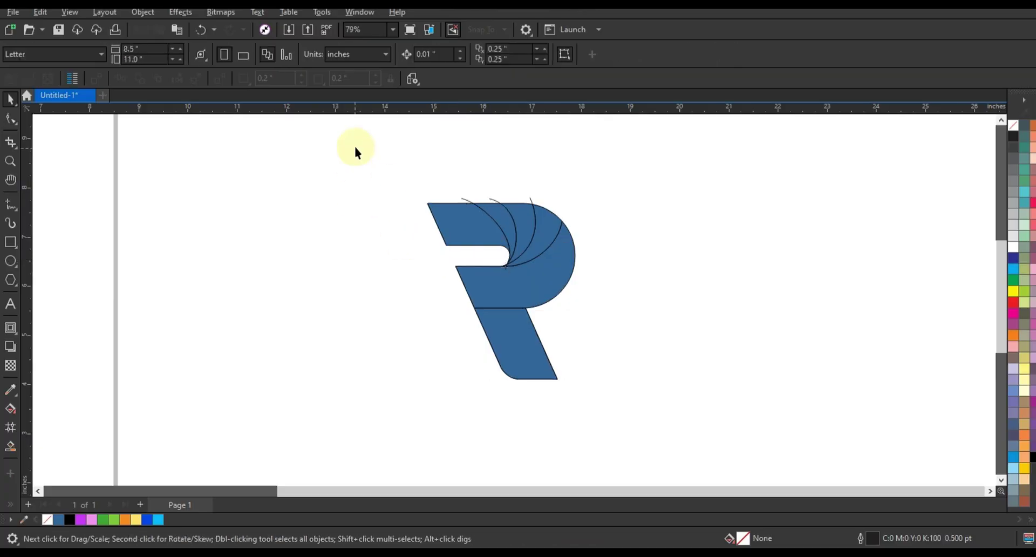
Step: Delete the three remaining construction arcs that stick out above the top of the letter
drag(639, 399, 640, 400)
key(shift+F2)
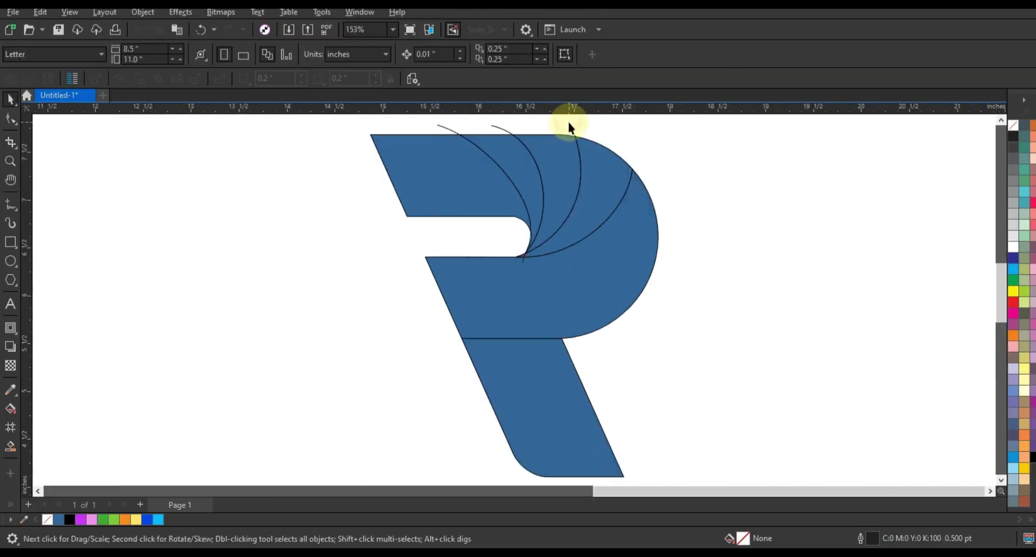
key(Delete)
click(495, 127)
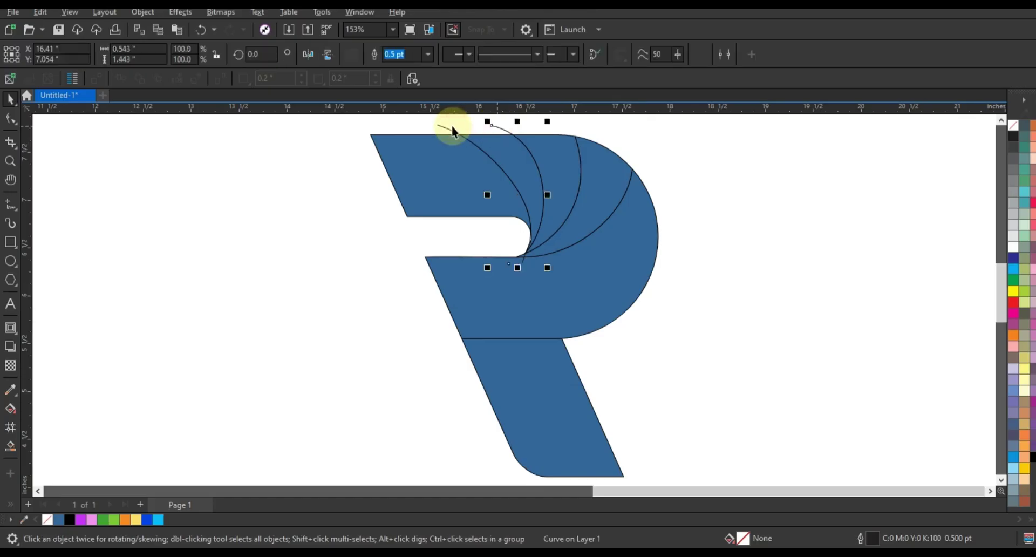
key(Delete)
click(449, 128)
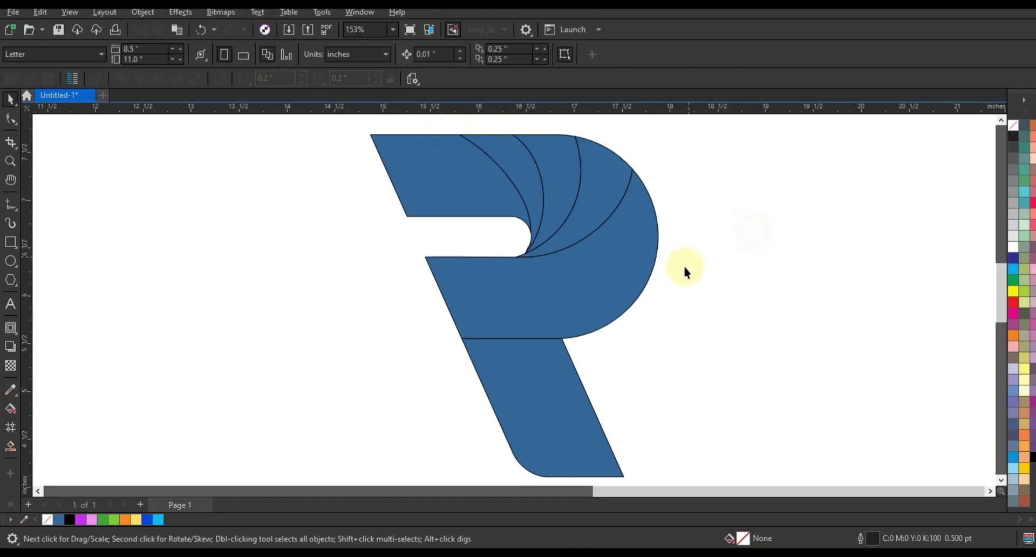
Step: Apply a fountain fill to the lower bowl region, running from purple at the outer curve to pink near the slanted edge
click(571, 288)
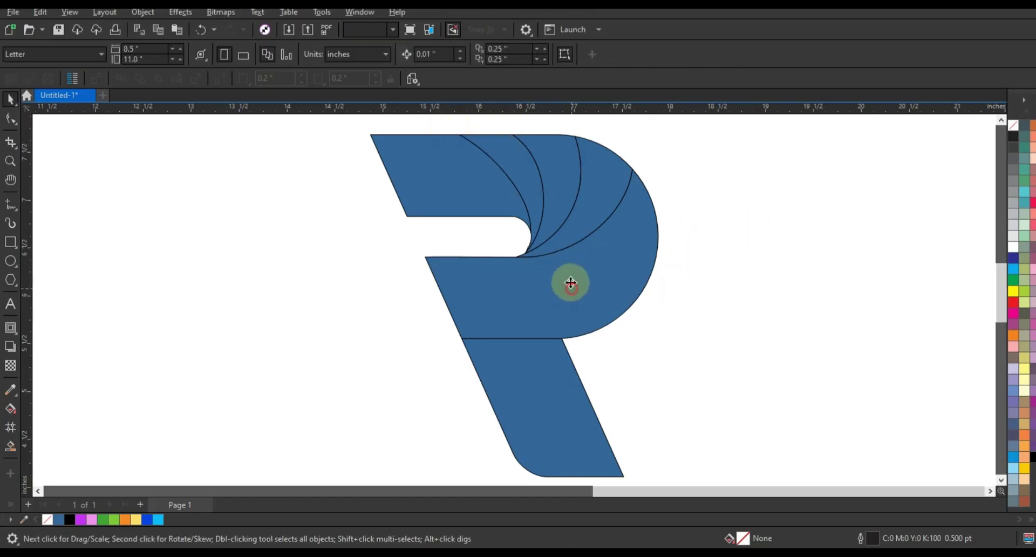
drag(80, 517, 498, 294)
key(g)
drag(93, 522, 498, 294)
click(633, 257)
drag(634, 257, 613, 267)
click(497, 295)
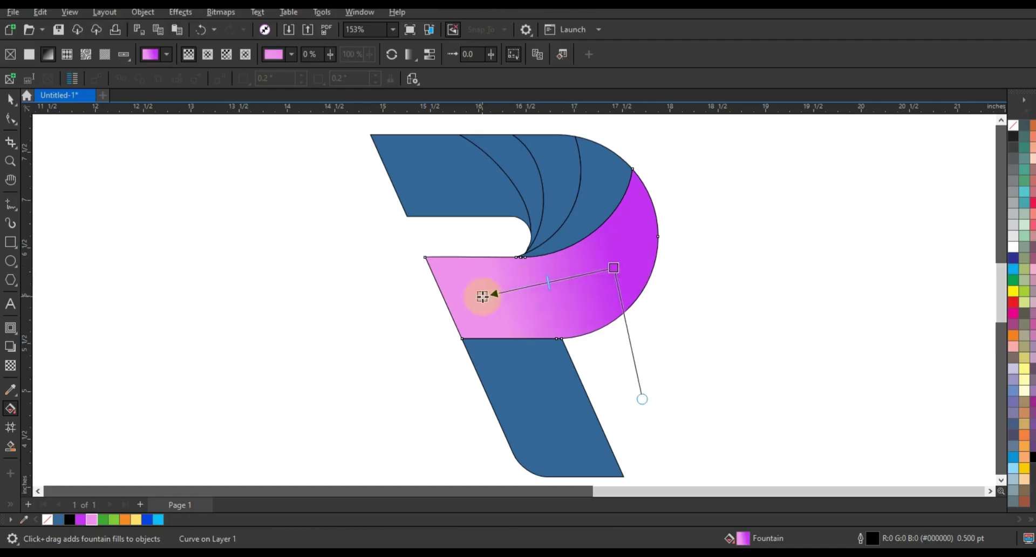
Step: Apply a green fountain fill to the bowl segment beside the purple region, running from the inner tip toward the outer curve
click(10, 98)
click(599, 215)
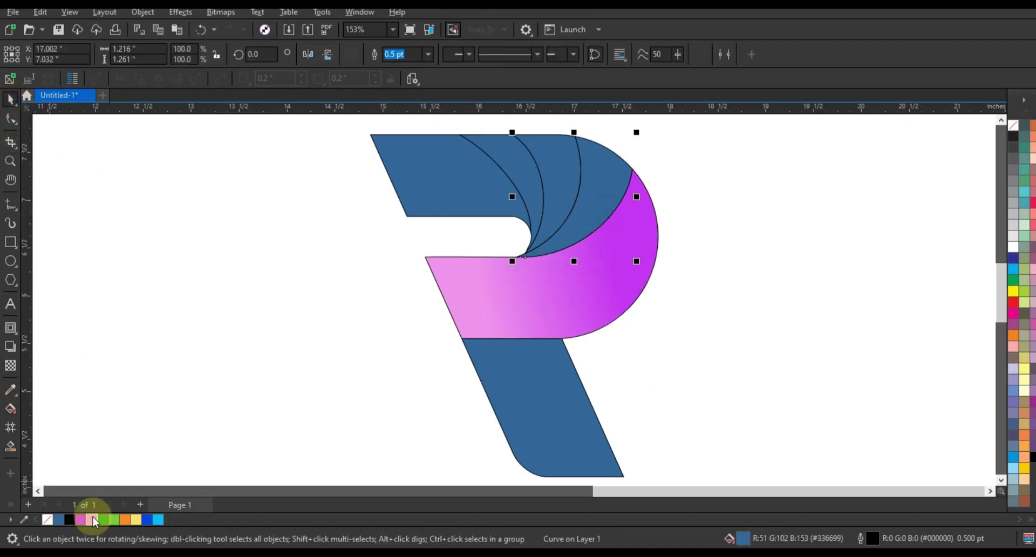
click(103, 519)
key(g)
drag(565, 243, 606, 181)
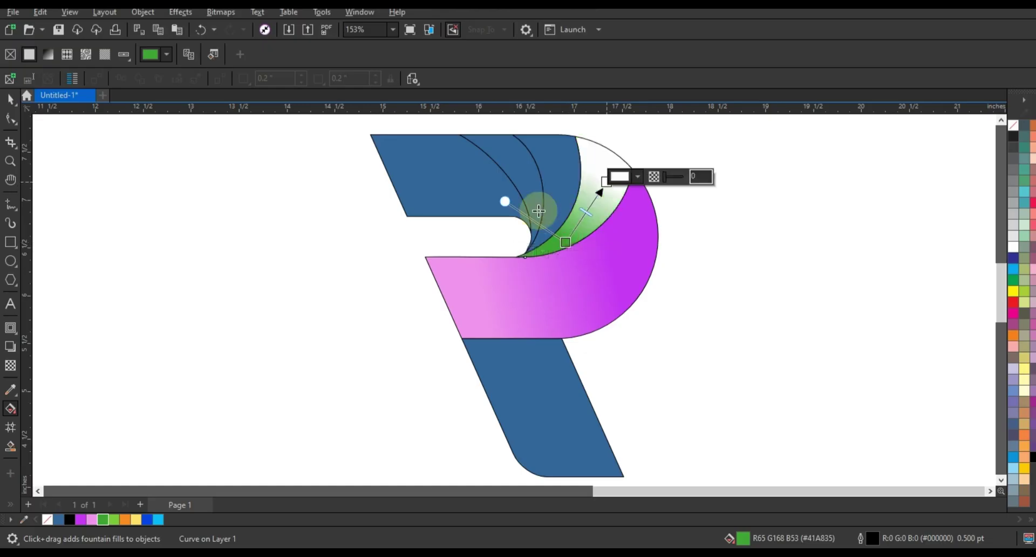
drag(112, 520, 578, 194)
drag(580, 203, 604, 182)
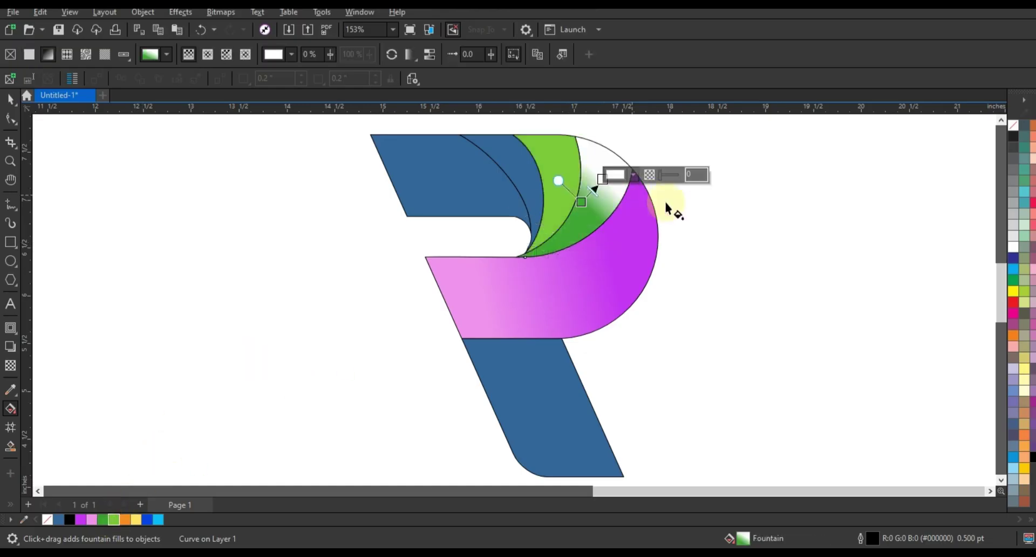
key(ctrl+z)
key(ctrl+z)
Step: Set the outer end of the green segment's fountain fill to light green
drag(113, 519, 605, 184)
Step: Apply a fountain fill to the segment beside the green one, from orange at the inner tip to yellow at the upper edge
click(551, 176)
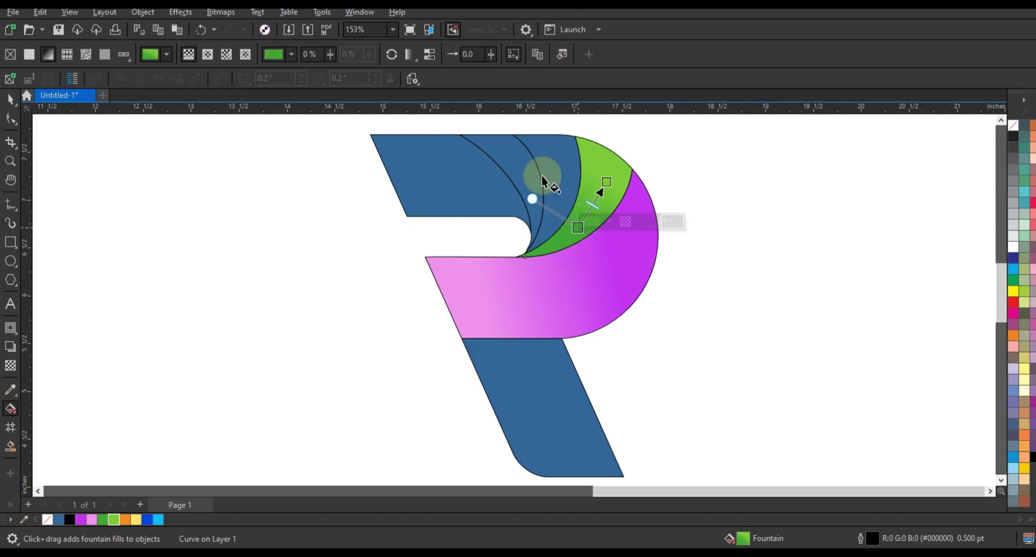
click(125, 520)
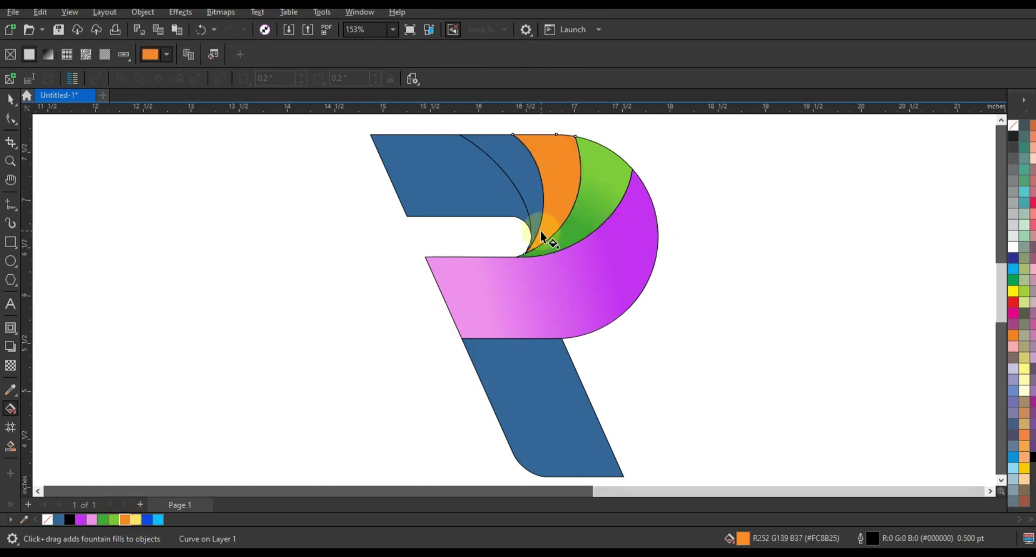
drag(548, 233, 562, 158)
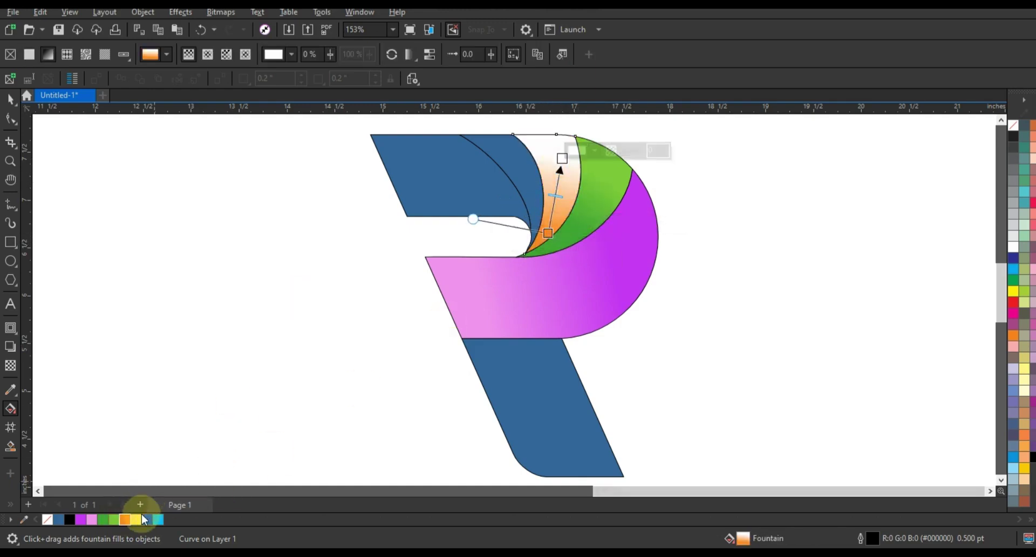
drag(136, 519, 582, 213)
drag(563, 160, 562, 158)
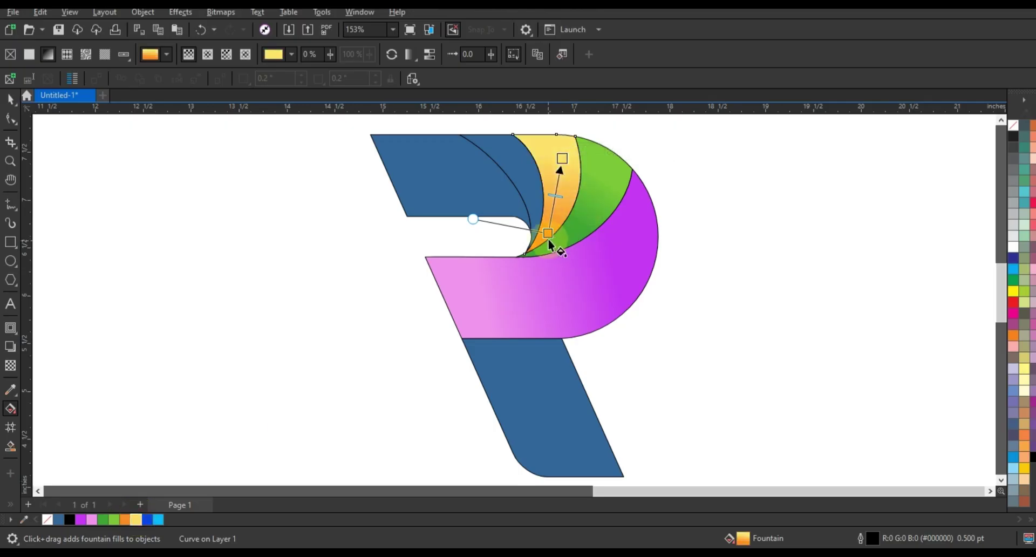
Step: Weld the two remaining blue segments of the upper arm into one shape
click(11, 99)
click(513, 166)
shift+click(465, 180)
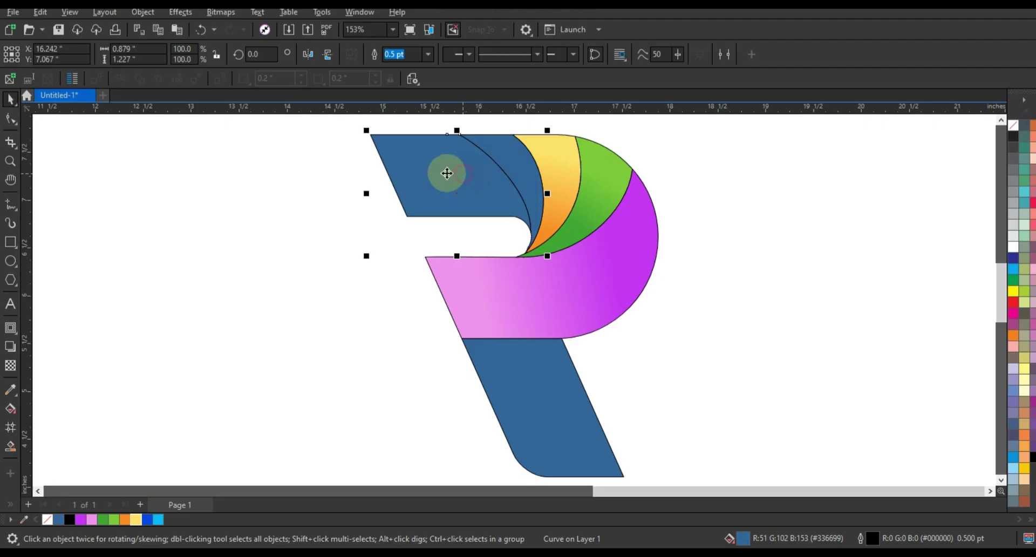
click(377, 52)
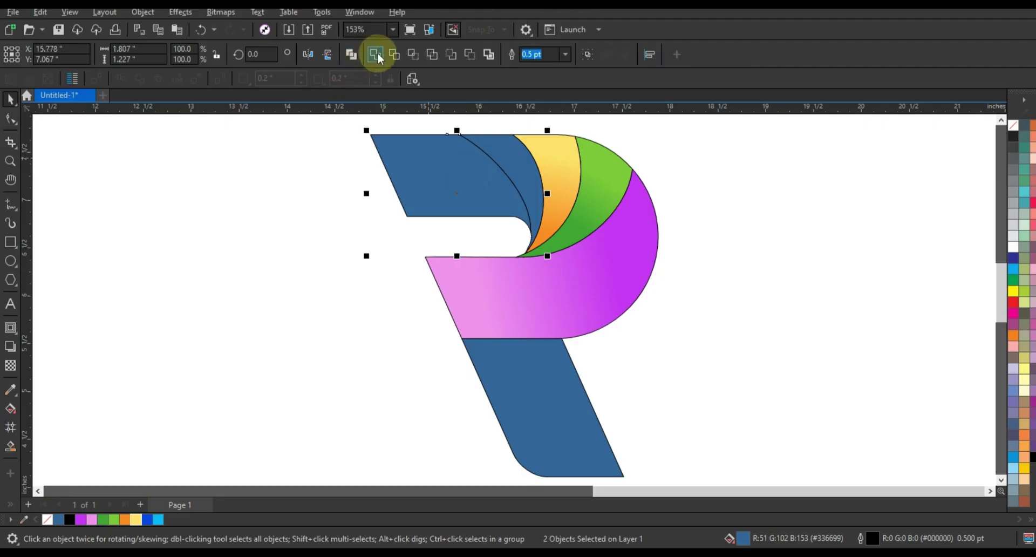
Step: Apply a fountain fill to the welded upper arm, from royal blue beside the yellow segment to cyan near the slanted end
click(146, 520)
key(g)
drag(539, 193, 428, 169)
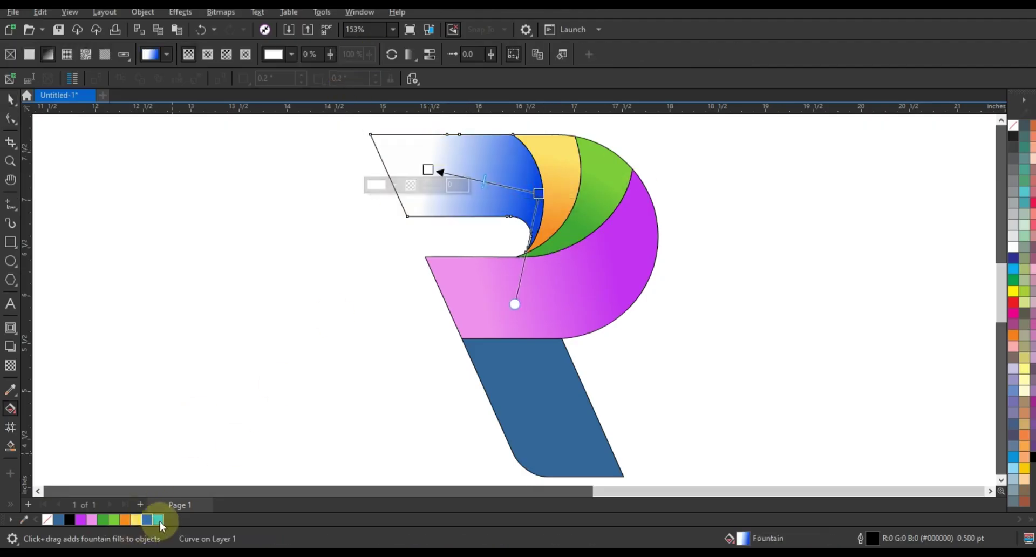
drag(158, 519, 428, 169)
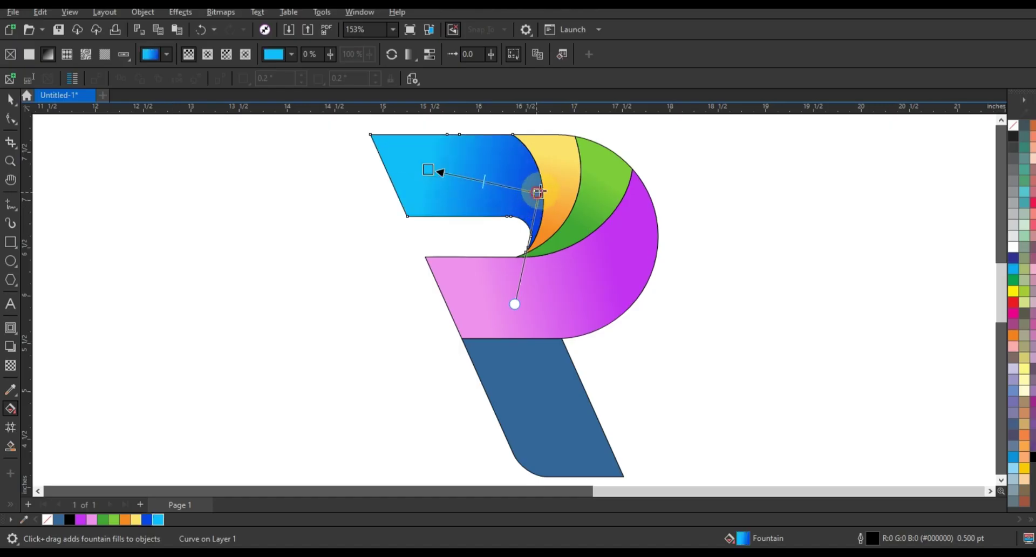
Step: Apply a fountain fill to the slanted leg, from royal blue under the bowl to cyan near the foot
click(567, 405)
drag(148, 519, 547, 384)
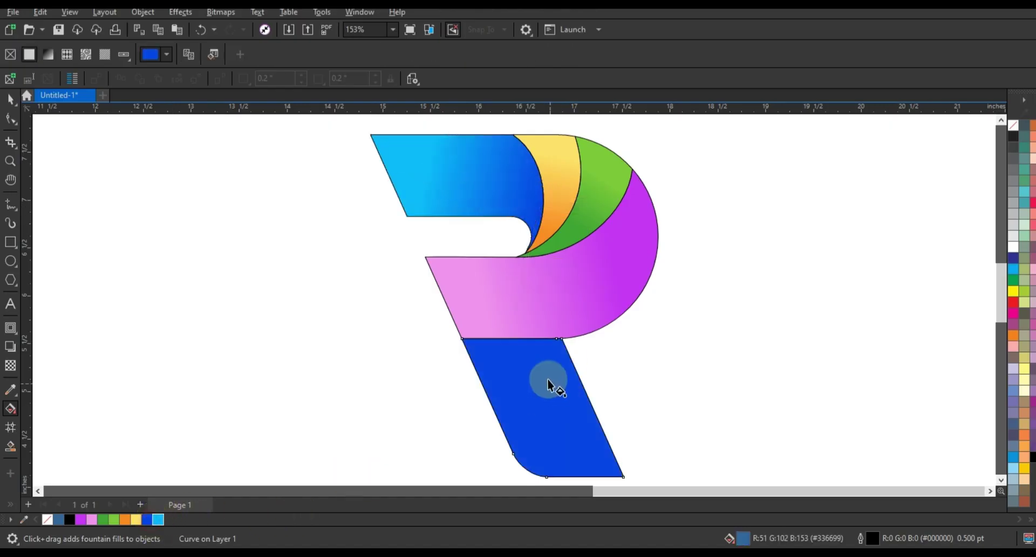
drag(518, 335, 536, 423)
drag(157, 519, 538, 433)
drag(538, 432, 537, 439)
drag(518, 337, 525, 337)
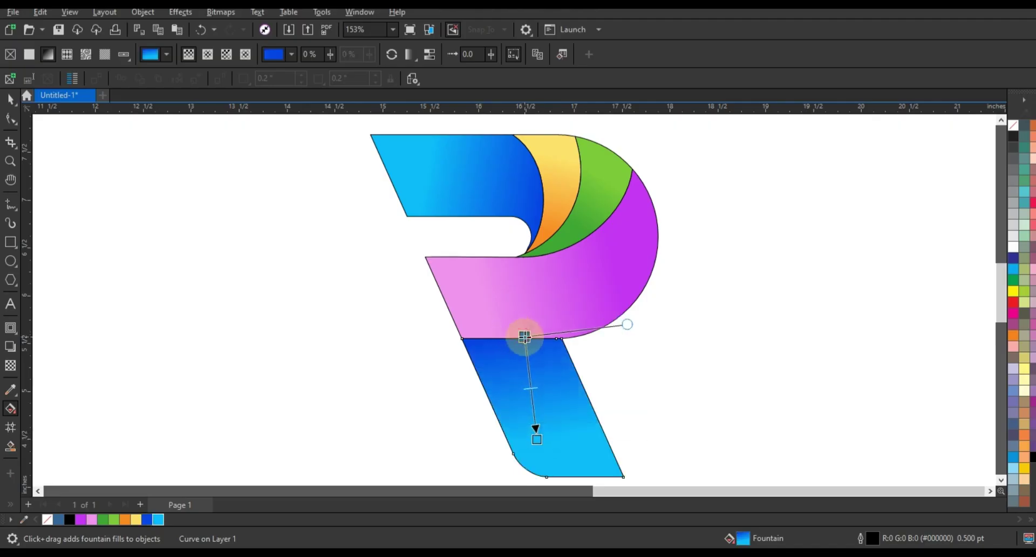
Step: Examine the whole gradient-coloured letter, checking its segments and overall proportions
click(10, 100)
click(215, 226)
scroll(486, 218, down, 2)
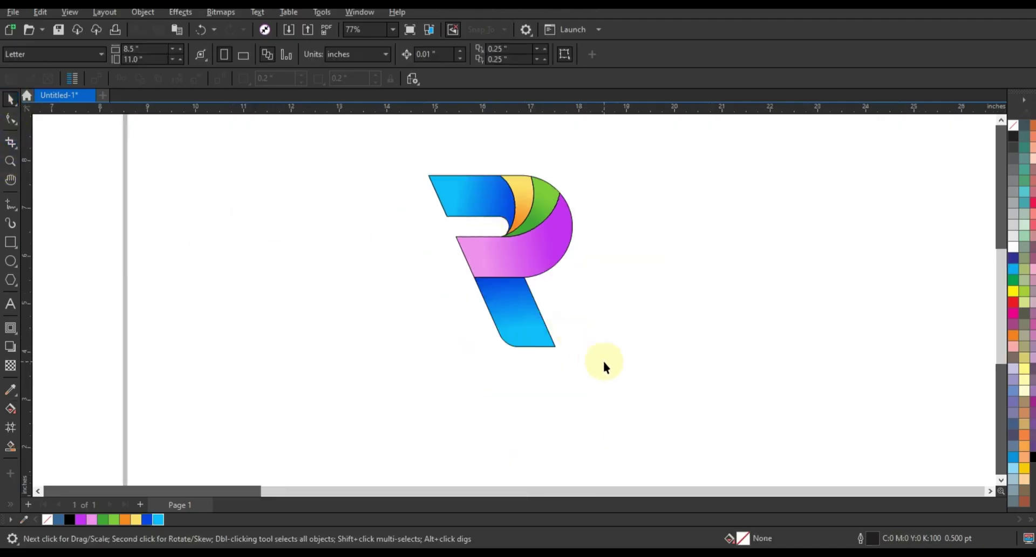
click(8, 161)
drag(296, 146, 676, 376)
click(674, 375)
right_click(451, 317)
right_click(482, 320)
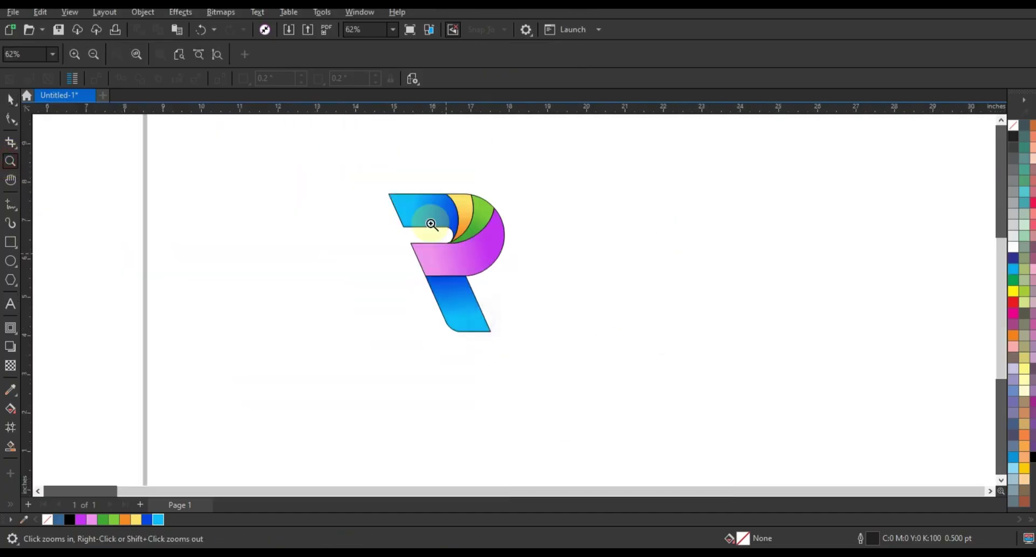
drag(370, 181, 543, 332)
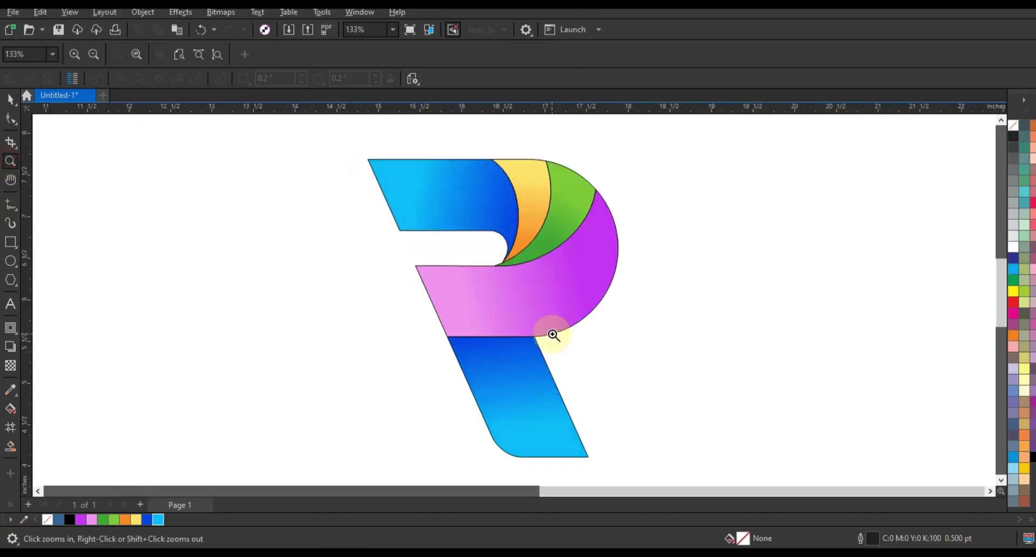
click(10, 99)
Step: Draw three straight lines from just outside the segment boundaries on the outer edge to a shared point near the inner tip
click(10, 161)
drag(344, 143, 690, 321)
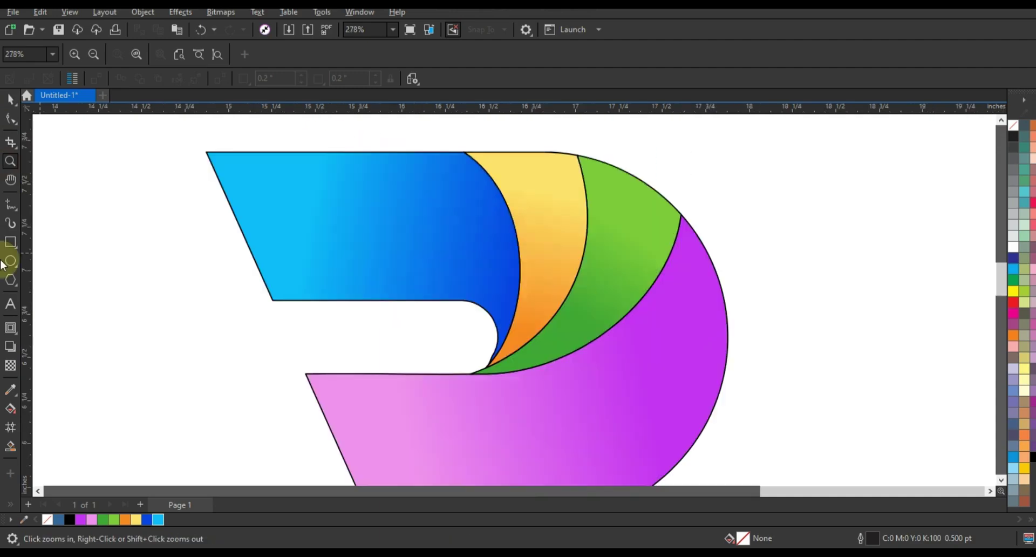
click(10, 204)
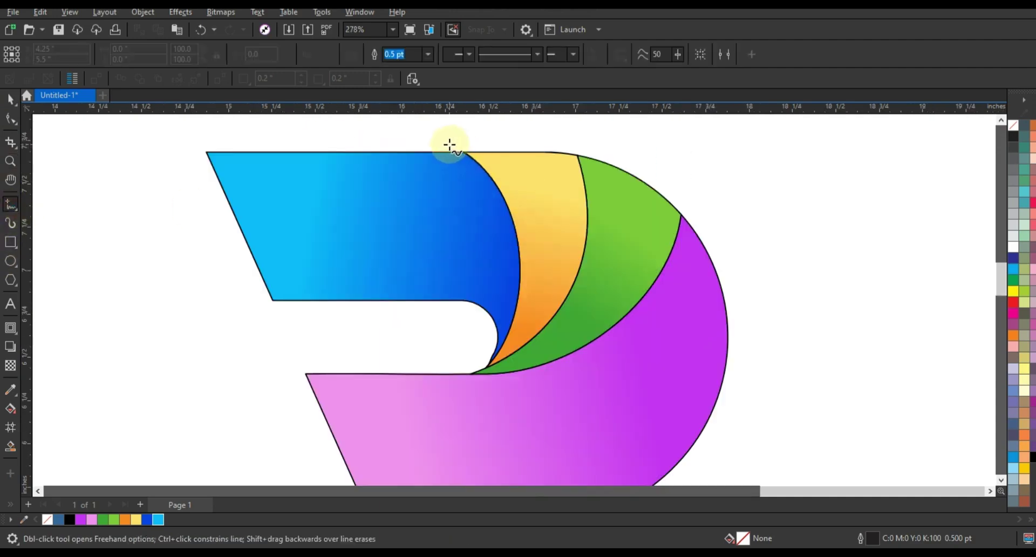
click(450, 145)
click(481, 362)
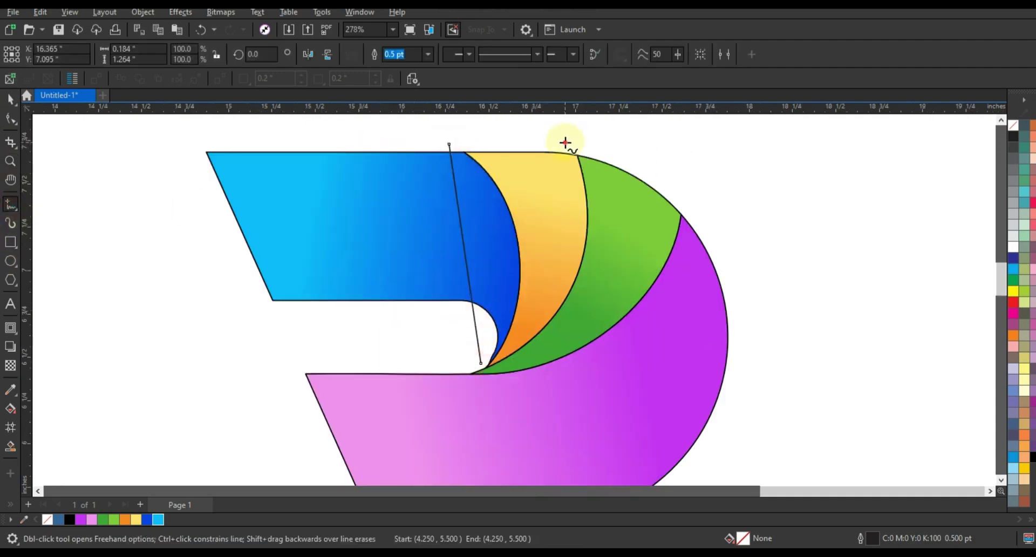
click(565, 142)
click(482, 362)
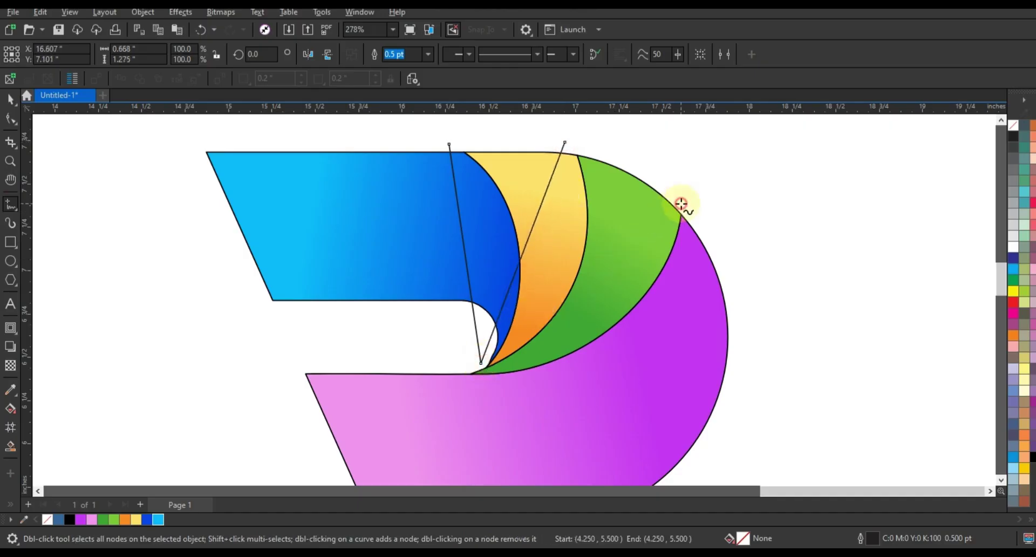
click(681, 204)
click(482, 362)
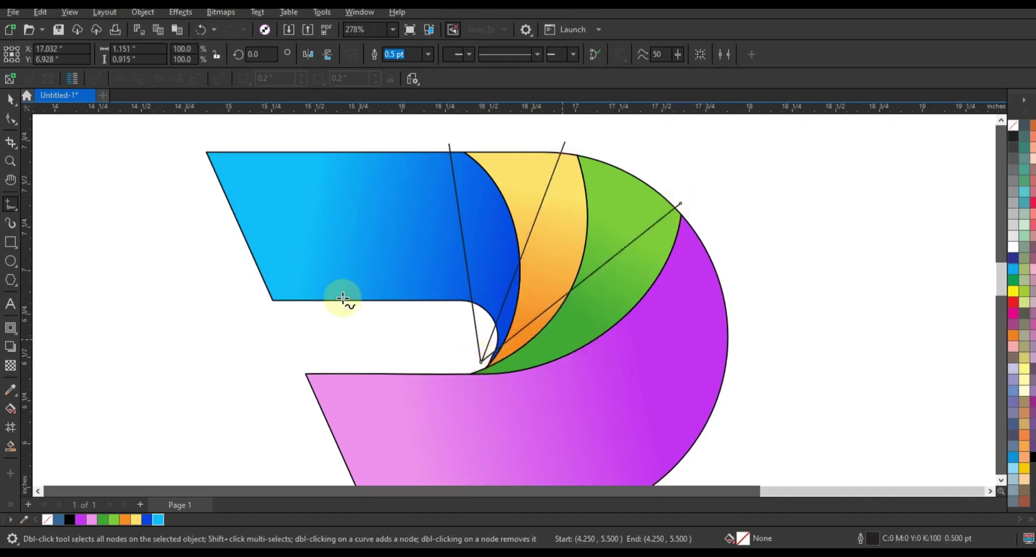
Step: Combine the three construction lines into one object and convert all their segments to curves
click(10, 99)
click(564, 143)
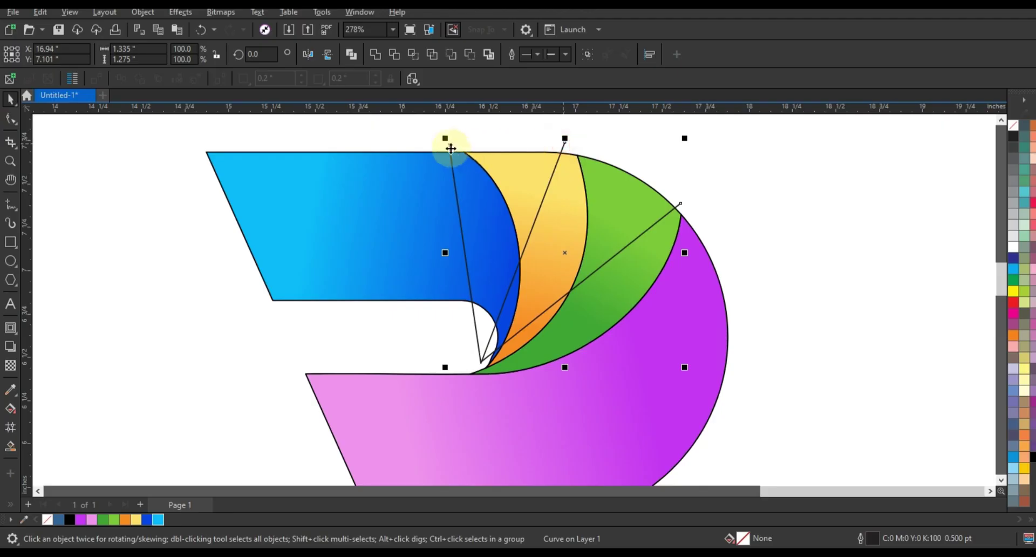
click(348, 53)
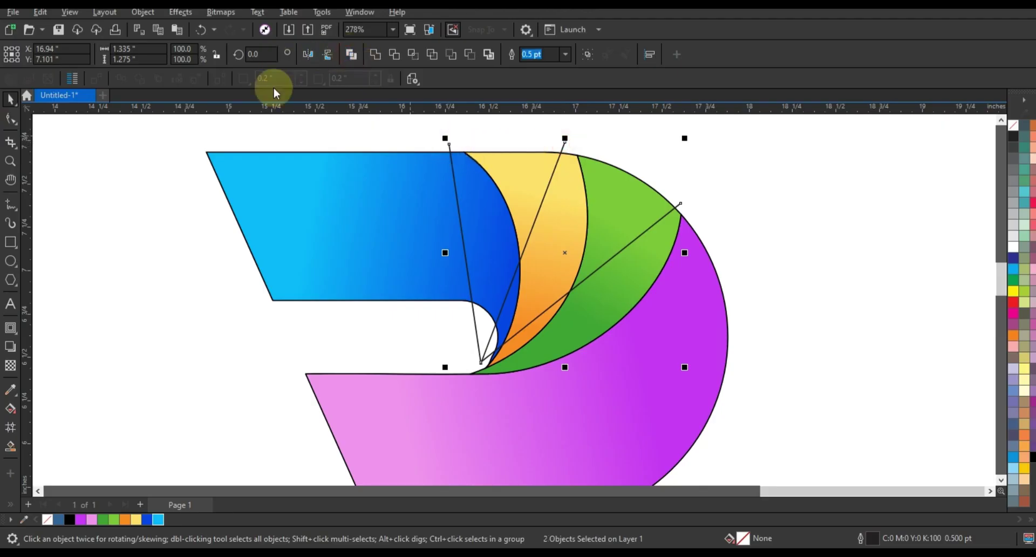
click(11, 119)
drag(423, 136, 771, 386)
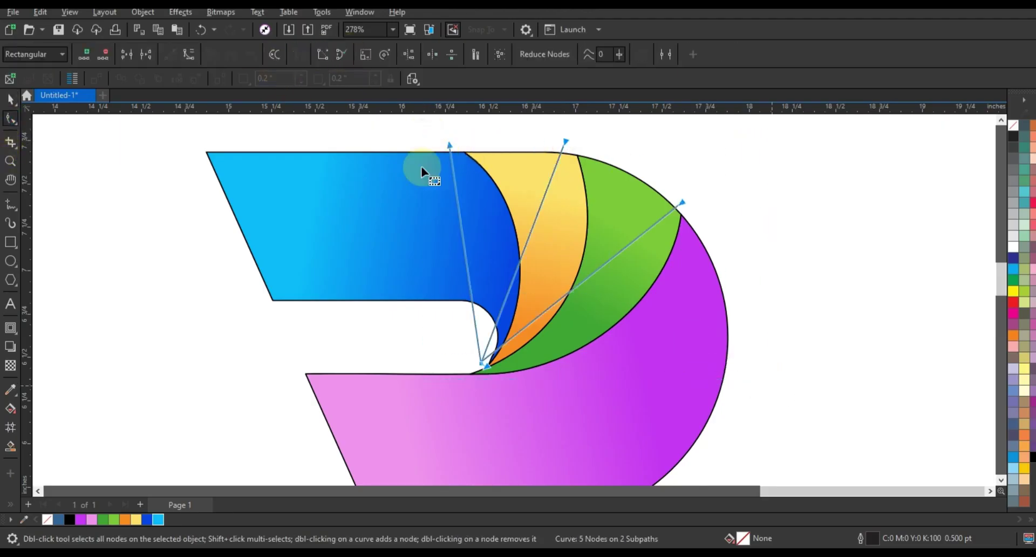
click(516, 268)
Step: Bend the line ending on the outer curve to run just inside the green-purple boundary, moving the shared end to the inner tip
drag(560, 301, 566, 326)
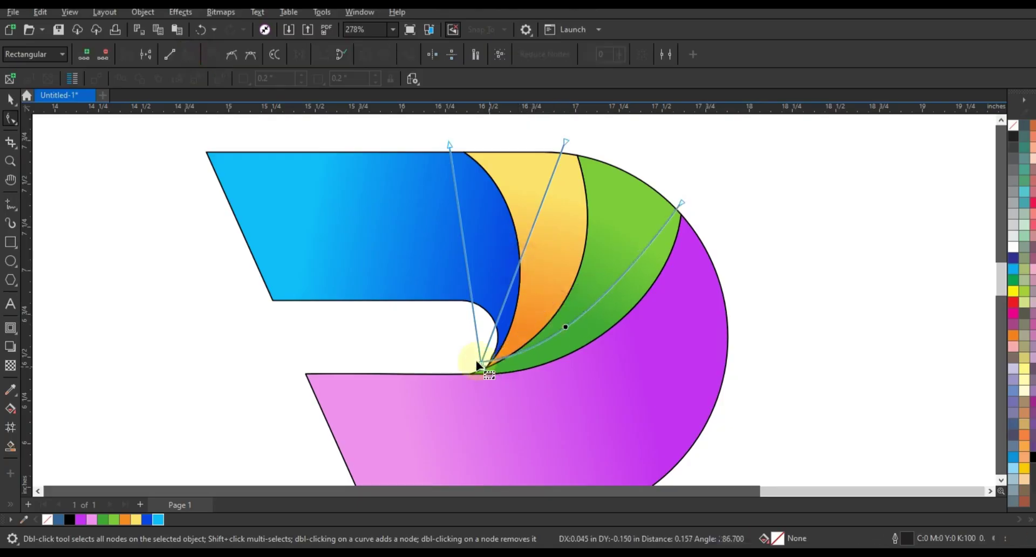
mouse_move(479, 363)
mouse_down()
mouse_move(463, 364)
mouse_move(471, 373)
mouse_up()
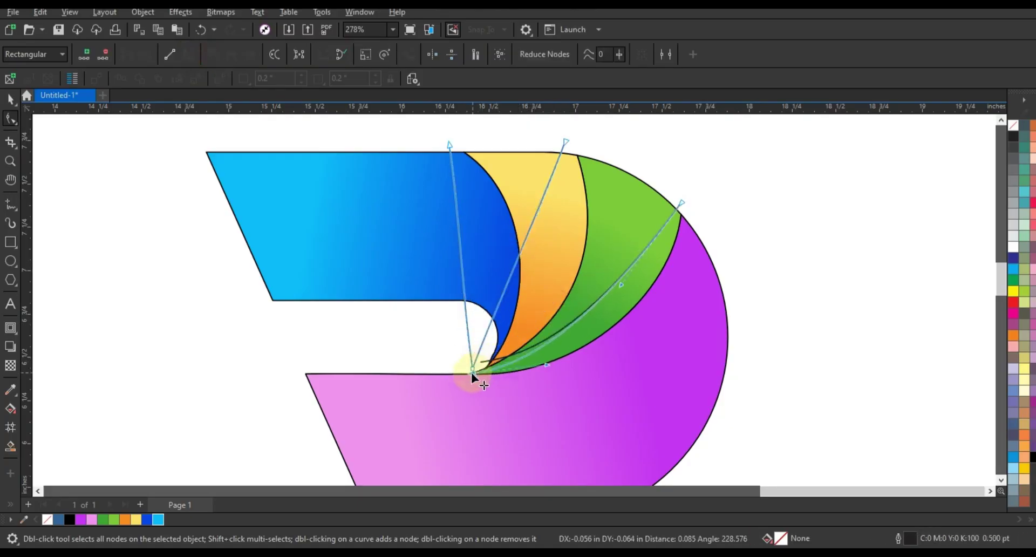
drag(621, 283, 661, 320)
drag(682, 202, 679, 200)
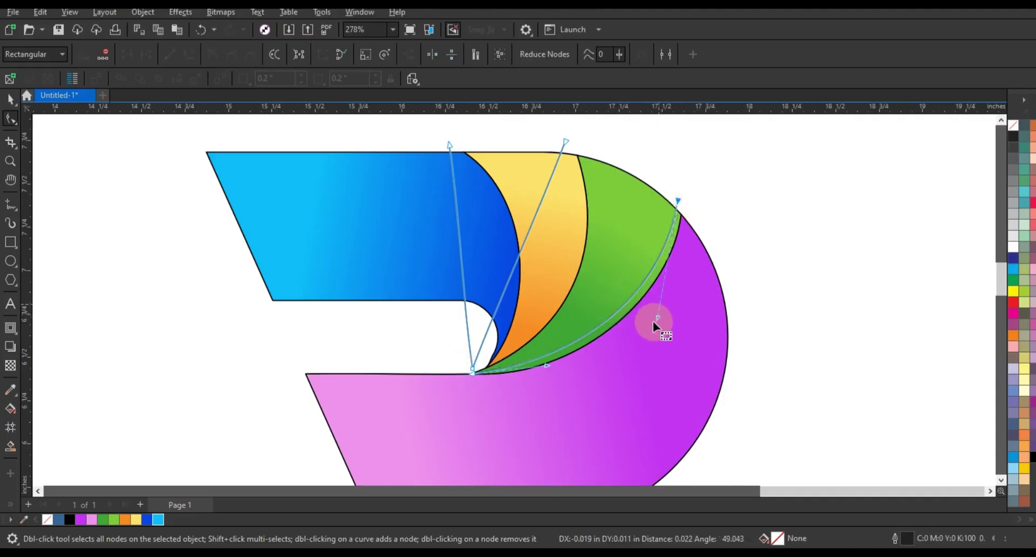
drag(653, 321, 659, 321)
Step: Bend the middle line to run just inside the yellow-green boundary, adjusting its upper end and the shared lower end
click(521, 243)
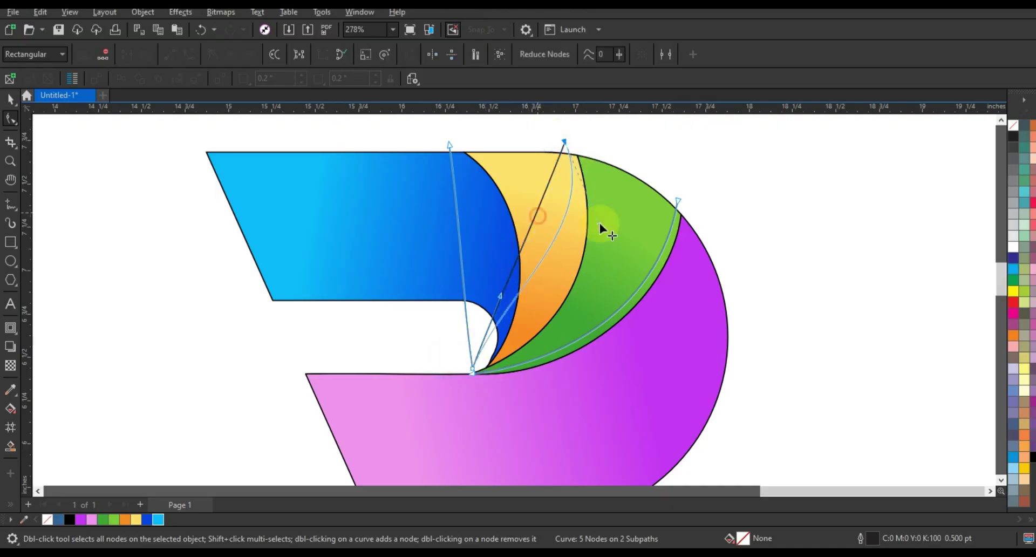
click(469, 369)
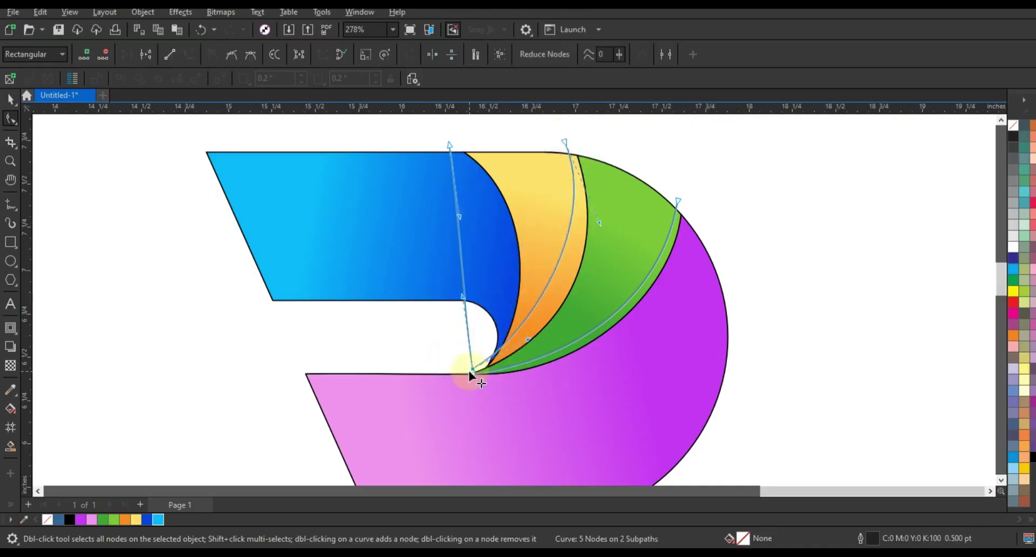
drag(473, 370, 473, 375)
drag(530, 344, 551, 349)
drag(600, 222, 606, 226)
click(565, 141)
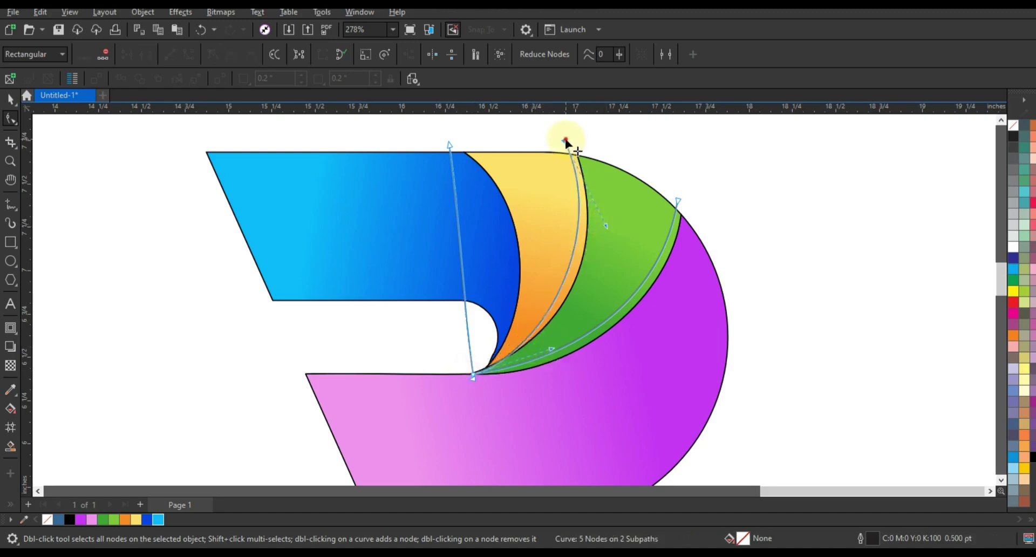
drag(565, 140, 561, 143)
drag(603, 226, 607, 229)
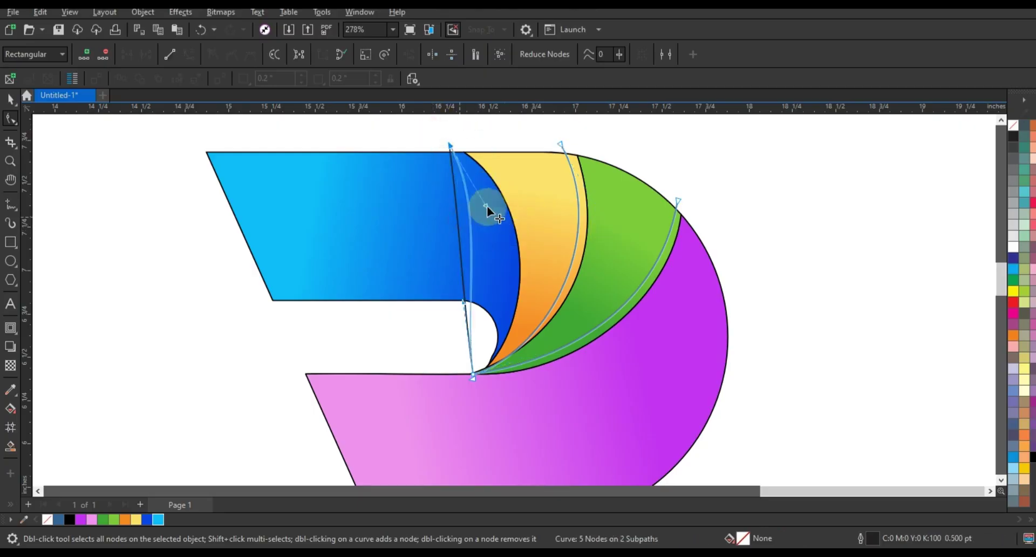
Step: Bend the remaining straight line to run just inside the blue-yellow boundary, shifting its upper end slightly outward
drag(458, 301, 525, 322)
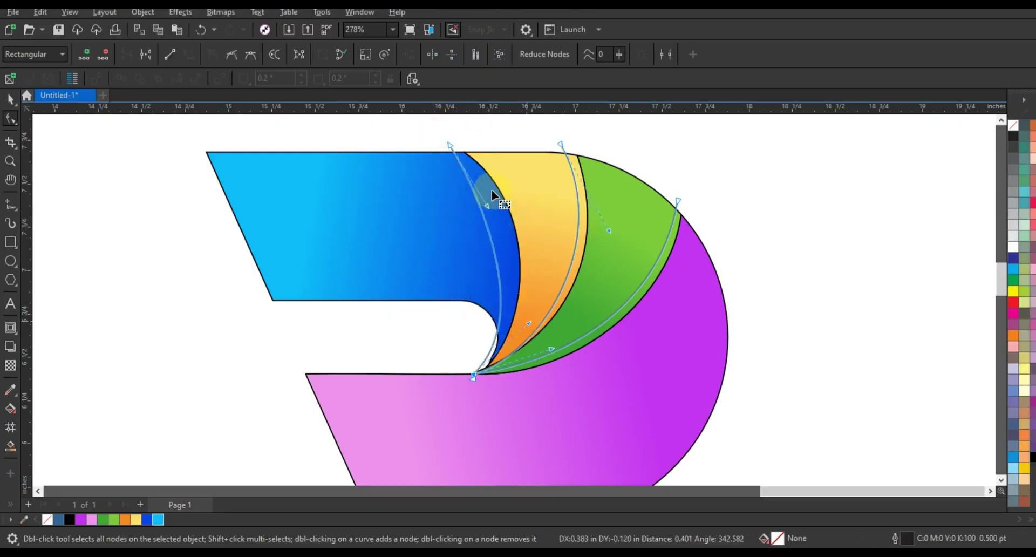
drag(487, 205, 524, 207)
drag(450, 145, 446, 148)
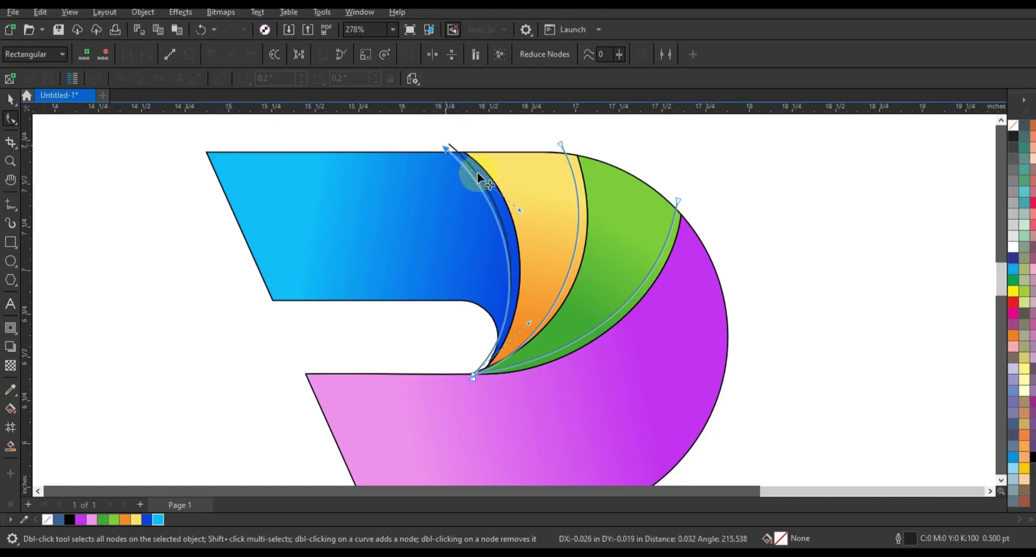
drag(520, 212, 525, 210)
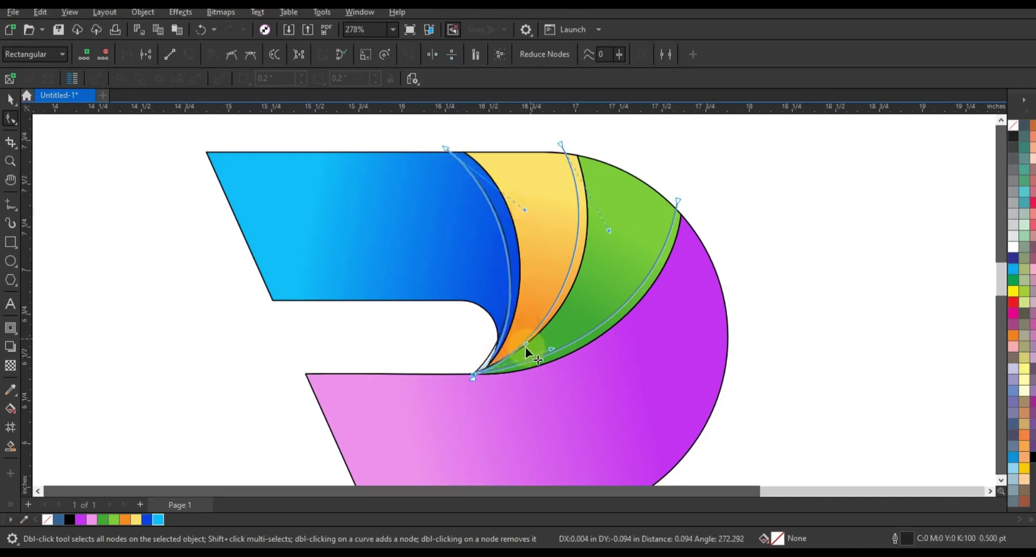
click(526, 350)
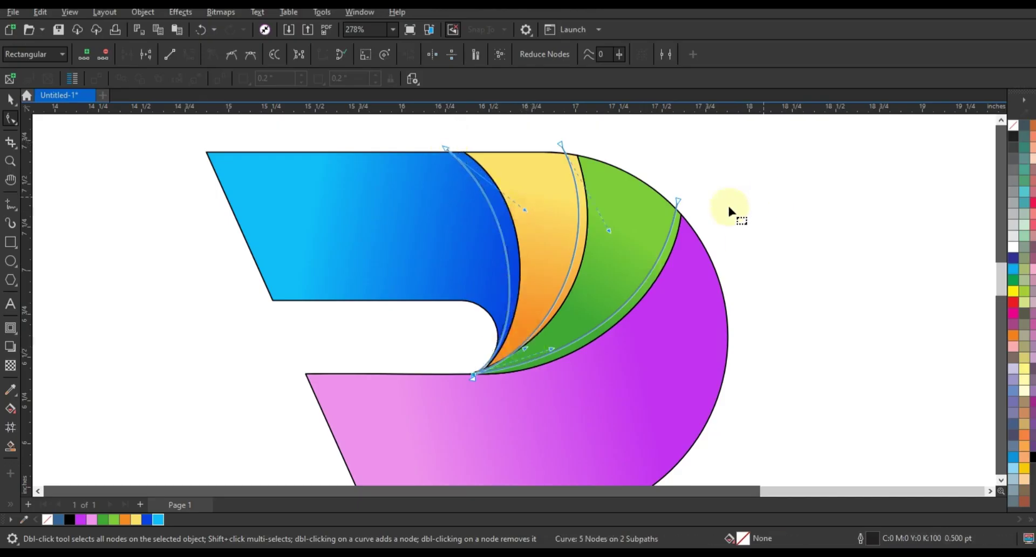
Step: Smart-fill the three narrow strips between the bent guide curves and the blue-yellow, yellow-green and green-purple boundaries
click(10, 445)
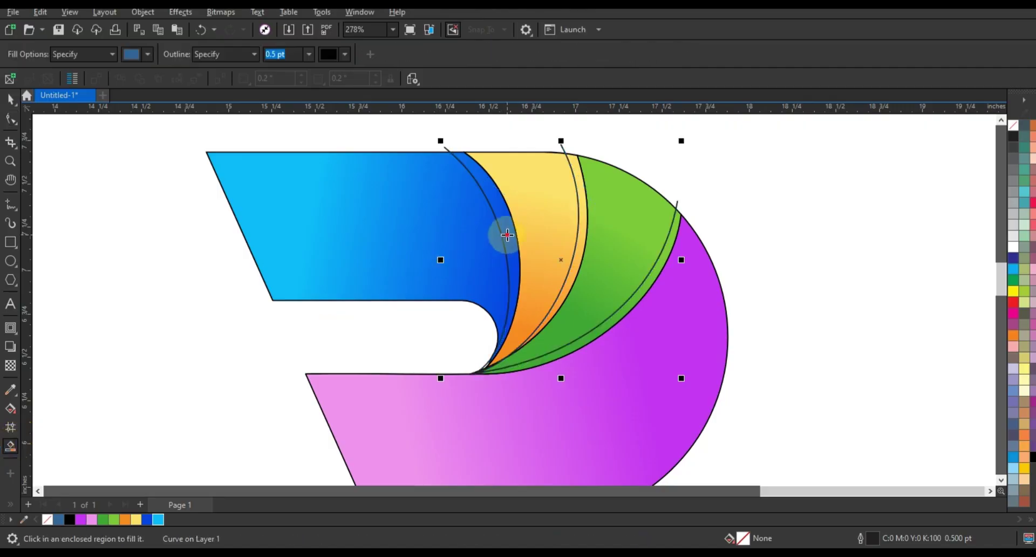
click(505, 232)
click(583, 236)
click(647, 288)
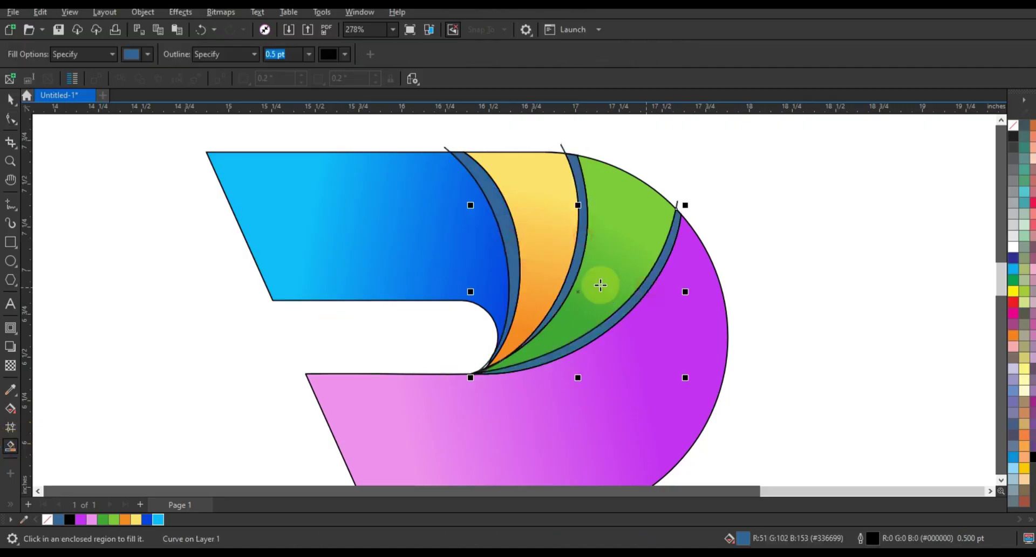
Step: Colour the three boundary strips black and give them a uniform transparency of 83
key(space)
click(464, 169)
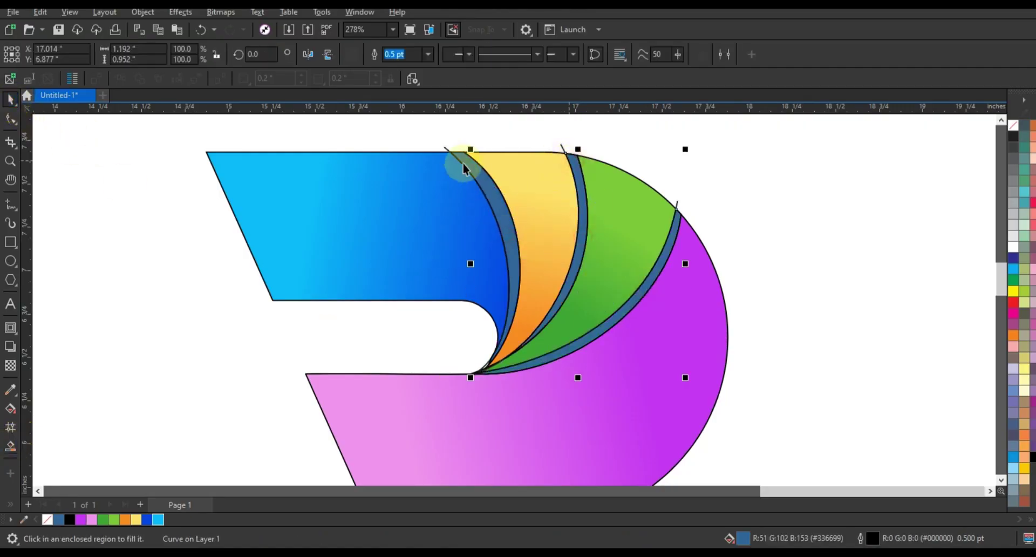
shift+click(470, 167)
click(69, 519)
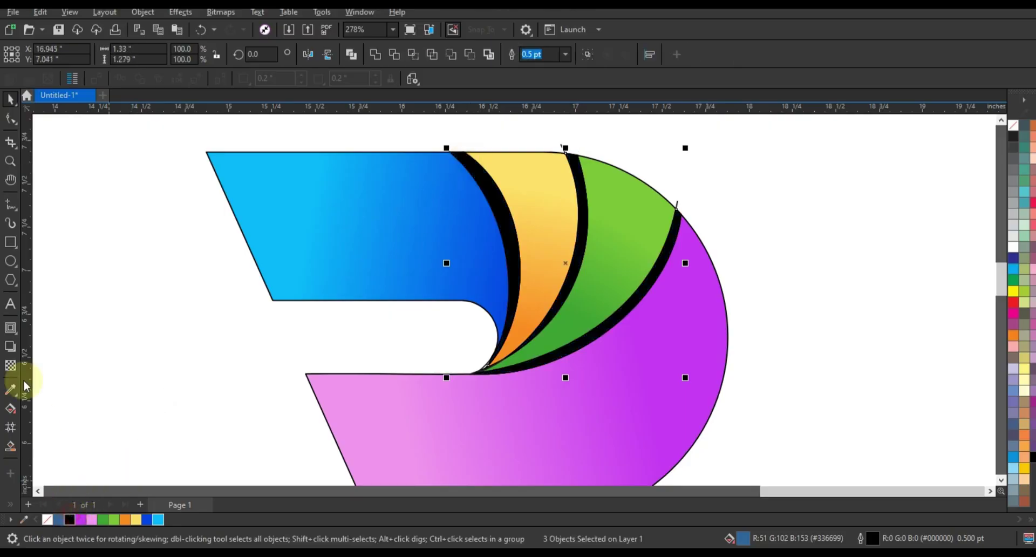
click(10, 368)
drag(559, 390, 563, 389)
click(10, 99)
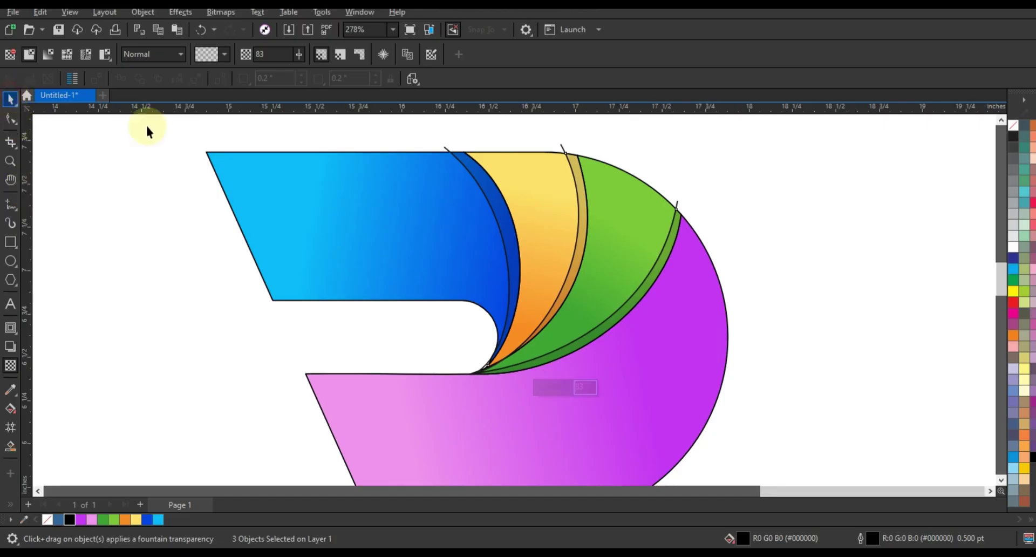
Step: Remove the outline from the three shadow strips and delete the guide curves
right_click(1013, 122)
right_click(1013, 122)
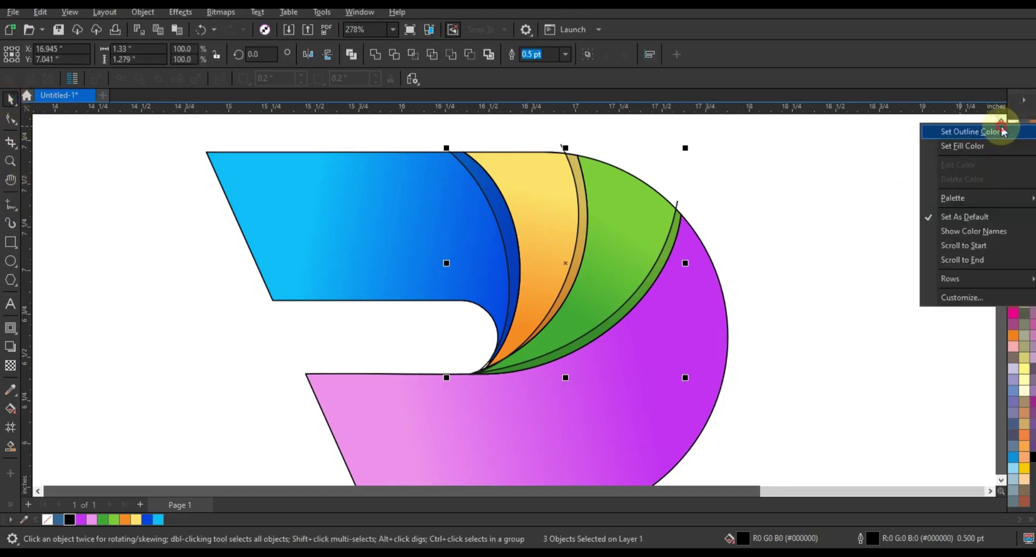
click(1001, 131)
click(794, 125)
click(675, 204)
click(661, 161)
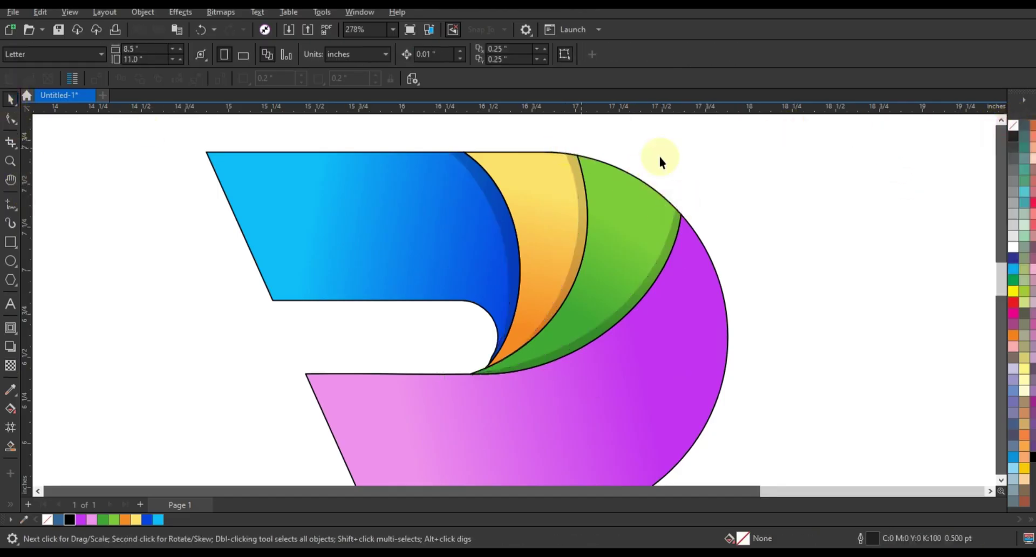
Step: Remove the outline from the green segment and the rest of the bowl segments, leaving the leg outlined
click(629, 167)
right_click(1013, 123)
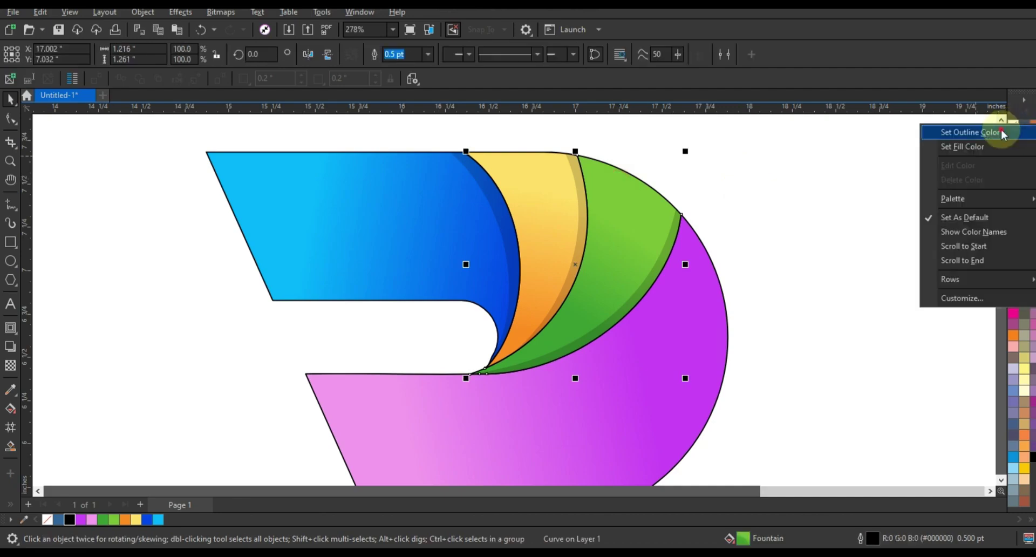
click(1001, 131)
click(867, 153)
scroll(650, 177, down, 2)
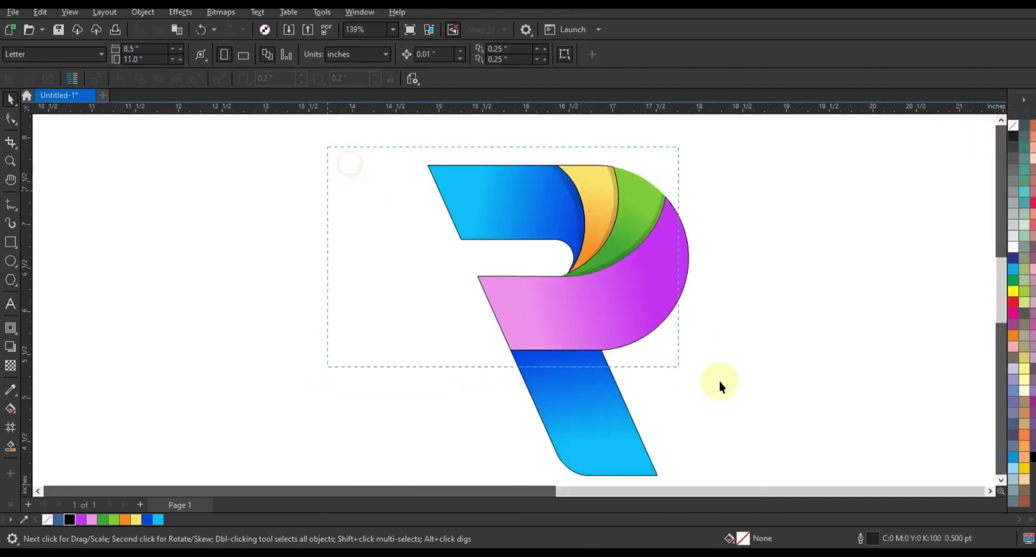
drag(720, 382, 721, 382)
right_click(1013, 125)
click(993, 135)
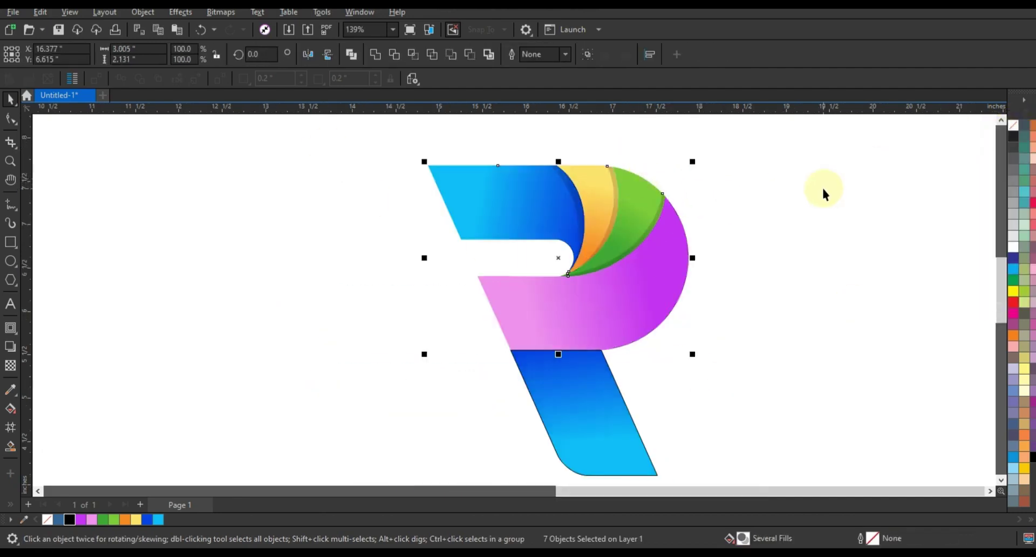
click(823, 191)
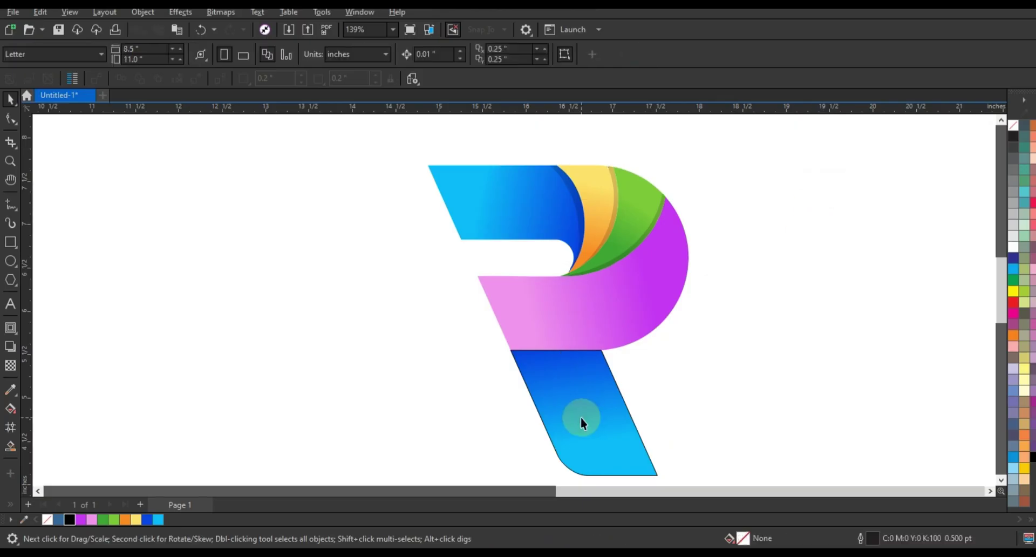
Step: Draw an ellipse about 2.243 by 1.598 inches over the leg, with its top edge near the leg's top
click(10, 260)
drag(726, 321, 527, 433)
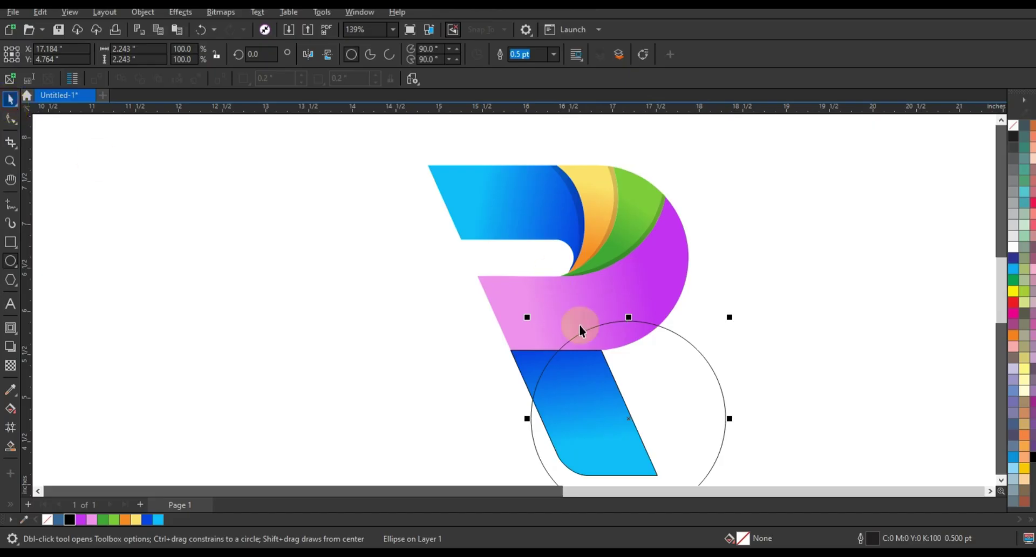
key(space)
drag(629, 318, 628, 345)
Step: Smart-fill the upper-left corner of the leg outside the ellipse and colour it black
click(10, 446)
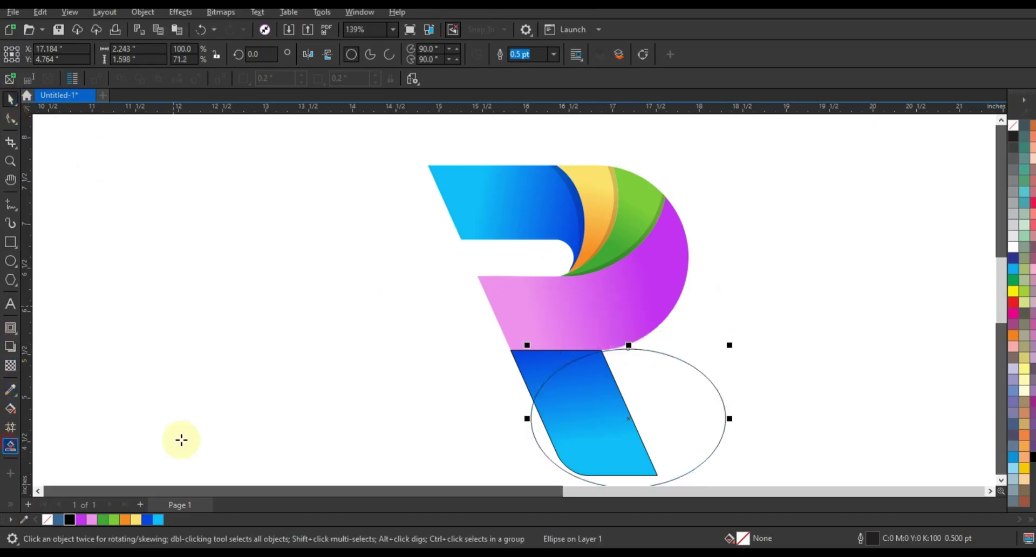
click(548, 367)
click(10, 98)
click(69, 519)
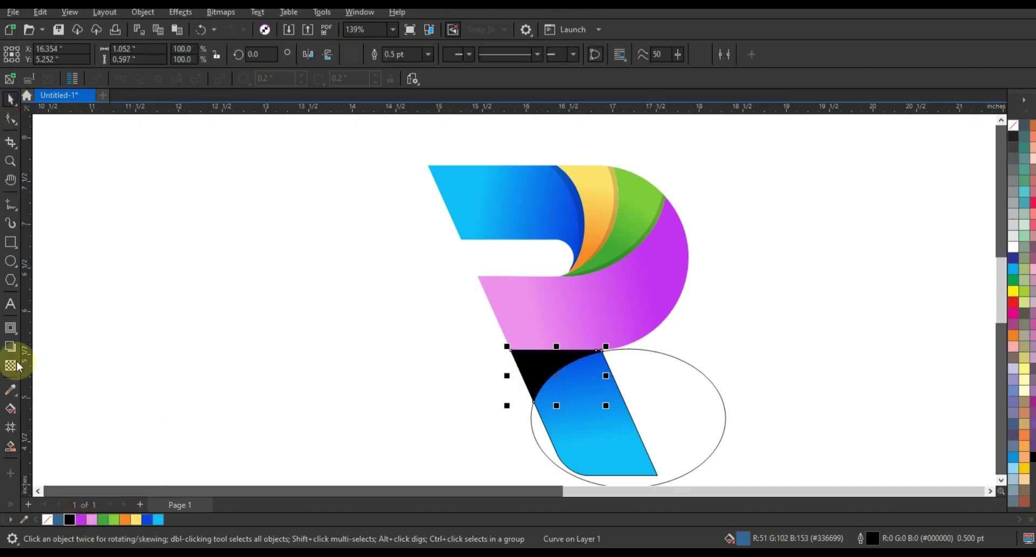
Step: Give the leg's black corner shape a uniform transparency of 81 and delete the ellipse
click(10, 366)
drag(543, 413, 553, 413)
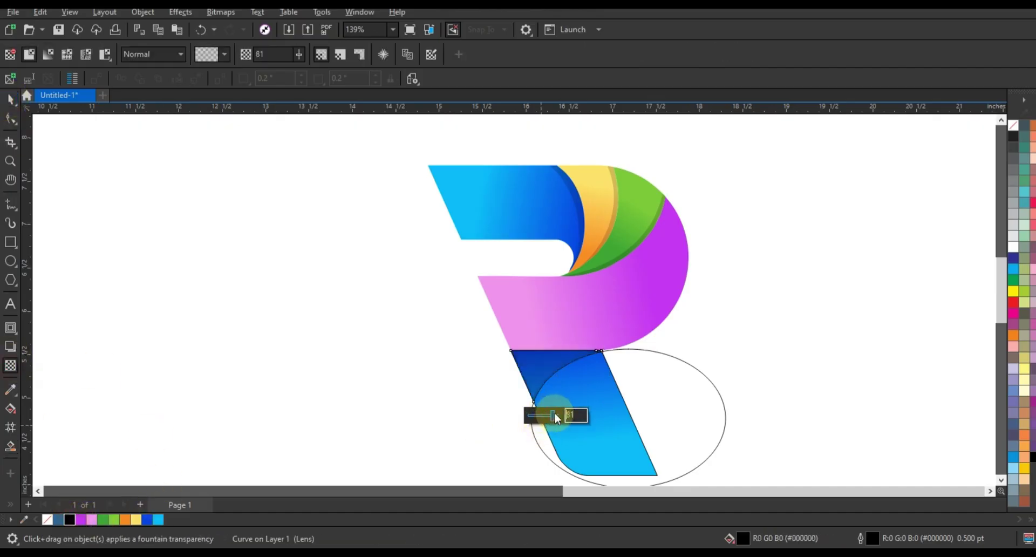
key(space)
click(697, 409)
key(Delete)
Step: Remove the outlines from the leg's corner shadow and from the leg itself
click(547, 368)
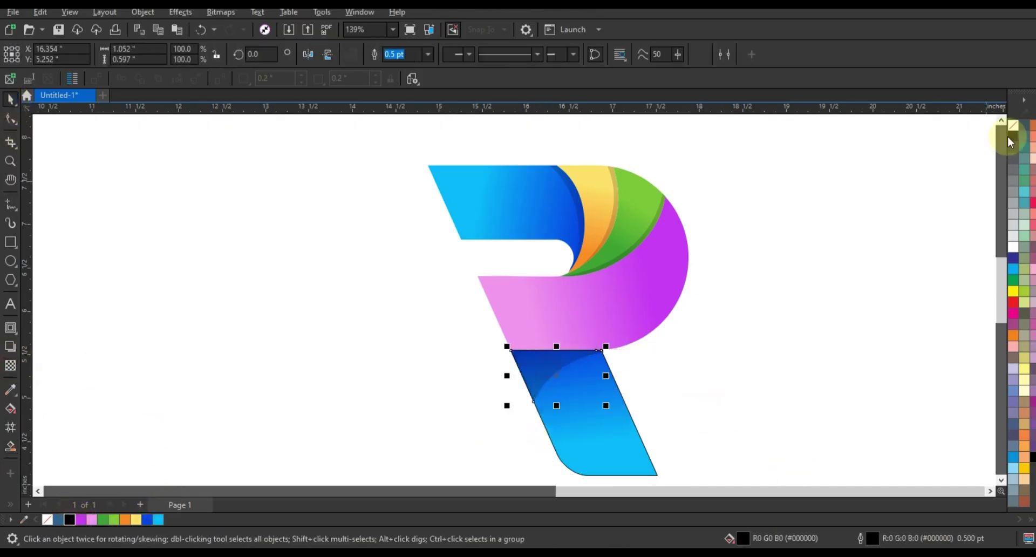
right_click(1012, 127)
click(966, 136)
click(831, 257)
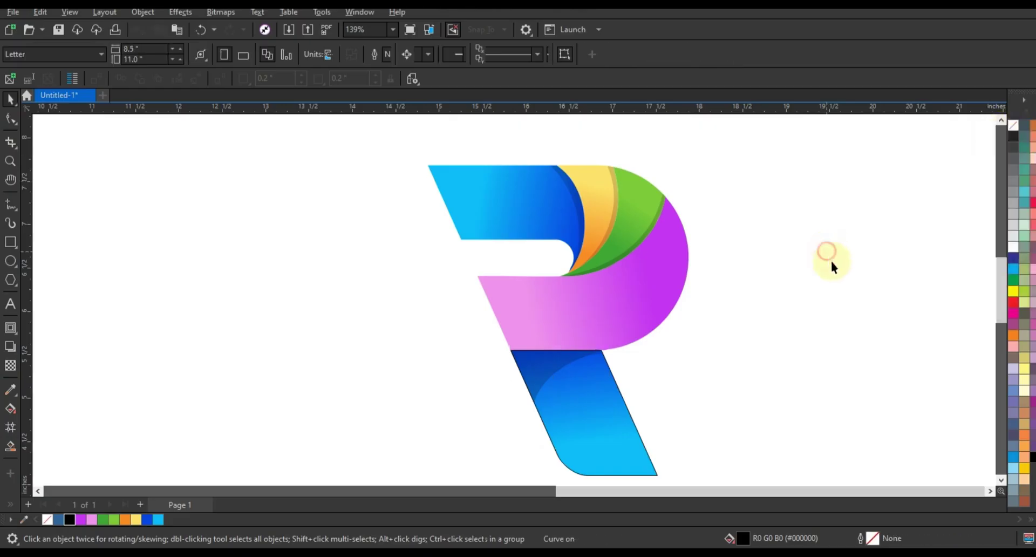
scroll(493, 183, down, 3)
click(549, 318)
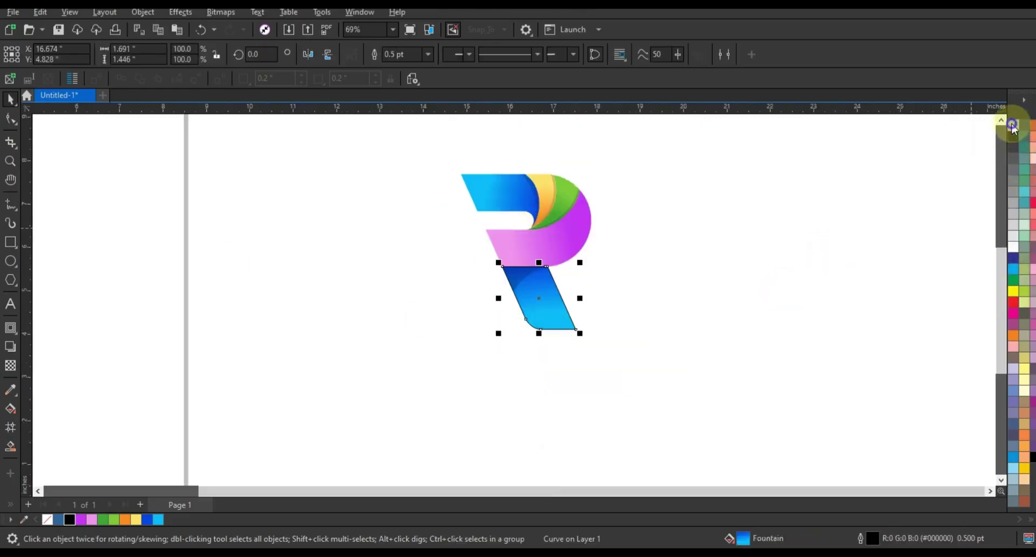
right_click(1013, 126)
click(966, 136)
click(760, 224)
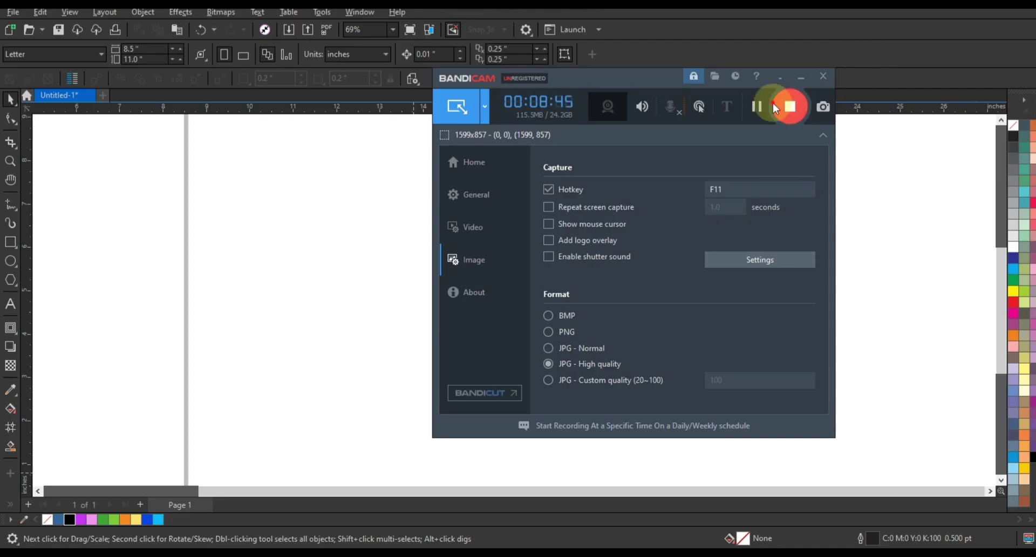
click(789, 107)
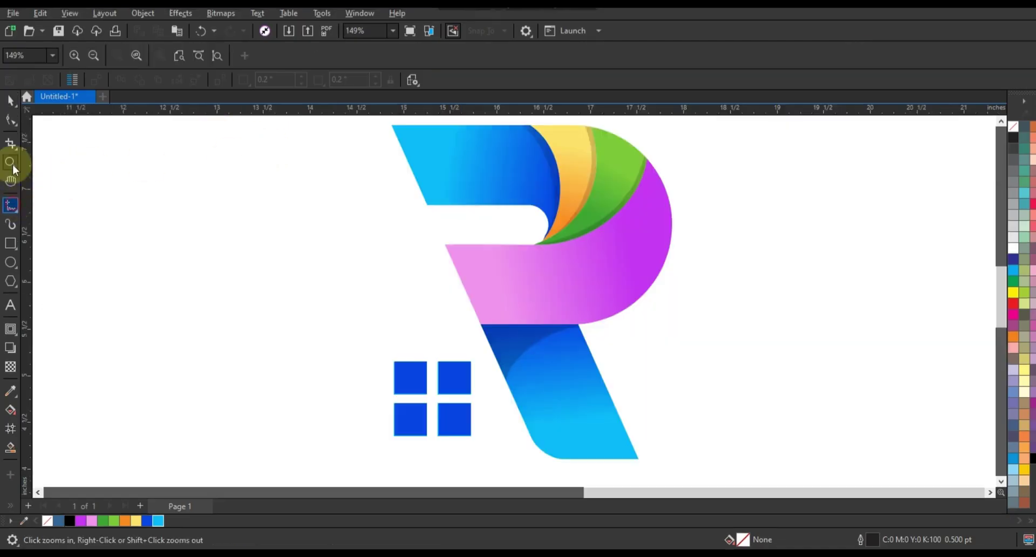
Step: Place a copy of the purple segment slightly up and to the left of the original
click(10, 100)
click(481, 284)
ctrl+click(555, 265)
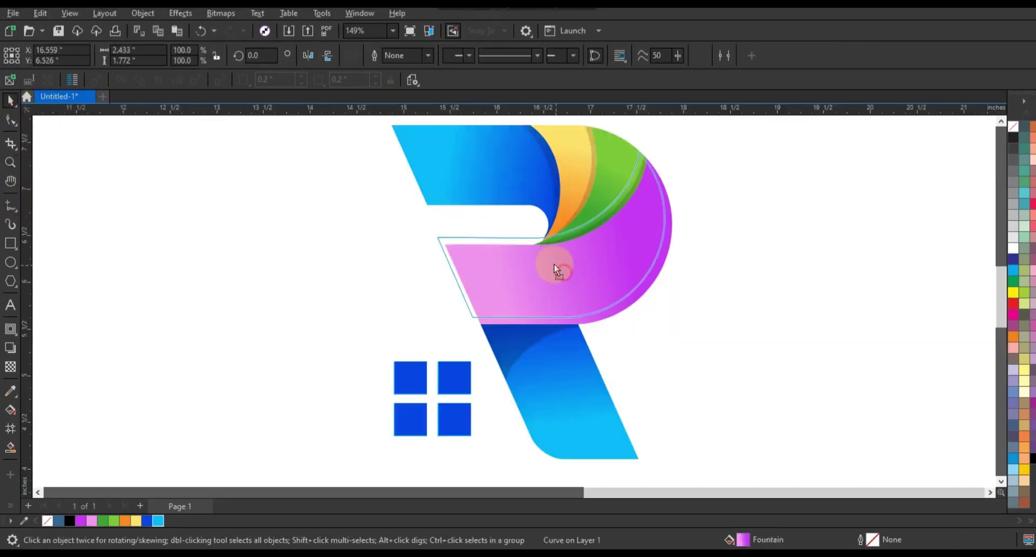
drag(554, 264, 558, 259)
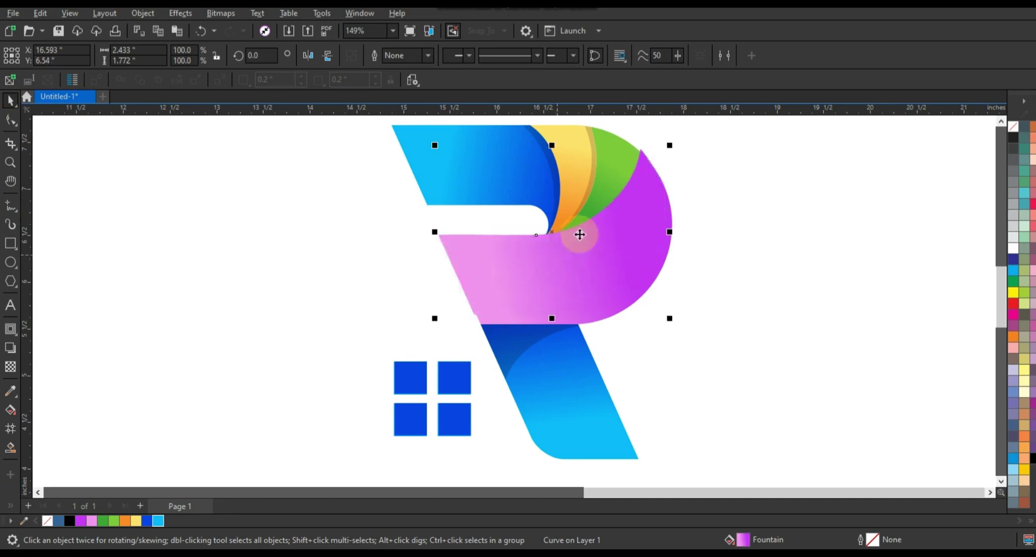
Step: Smart-fill the strip left along the purple segment's lower outer edge and delete the offset copy
click(10, 447)
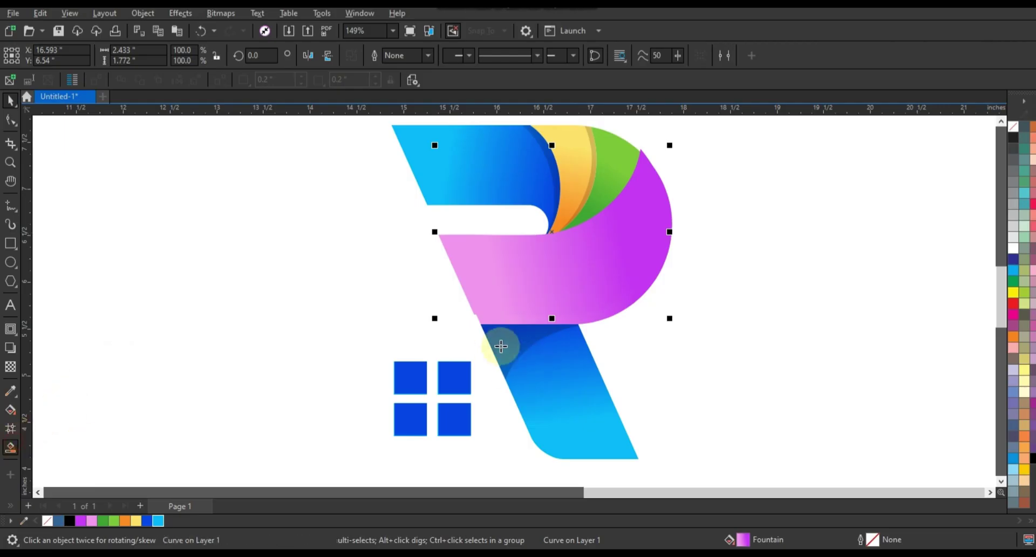
click(532, 321)
click(10, 101)
click(482, 274)
key(Delete)
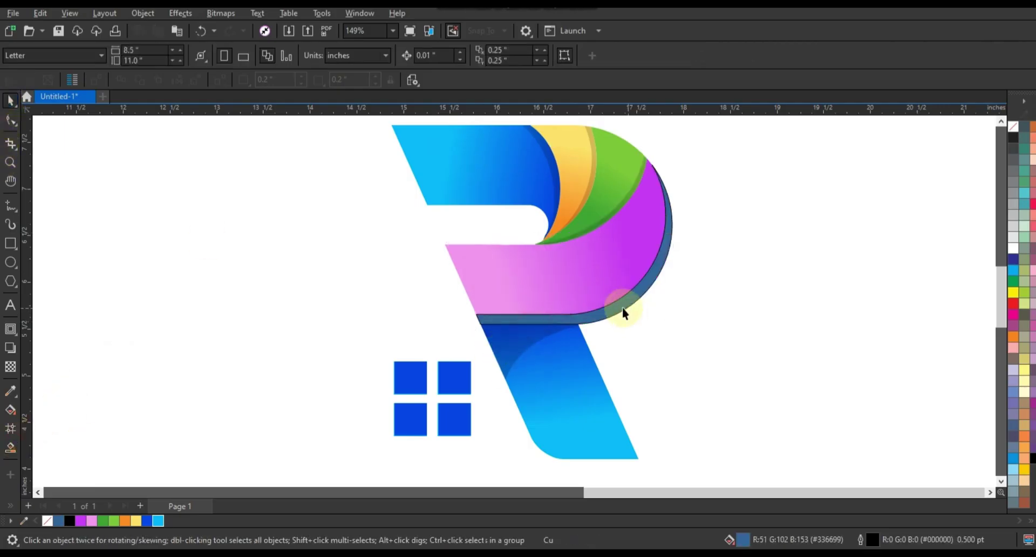
Step: Fill the purple segment's edge strip with the document's purple #C332F1 and remove its outline
click(620, 304)
click(81, 521)
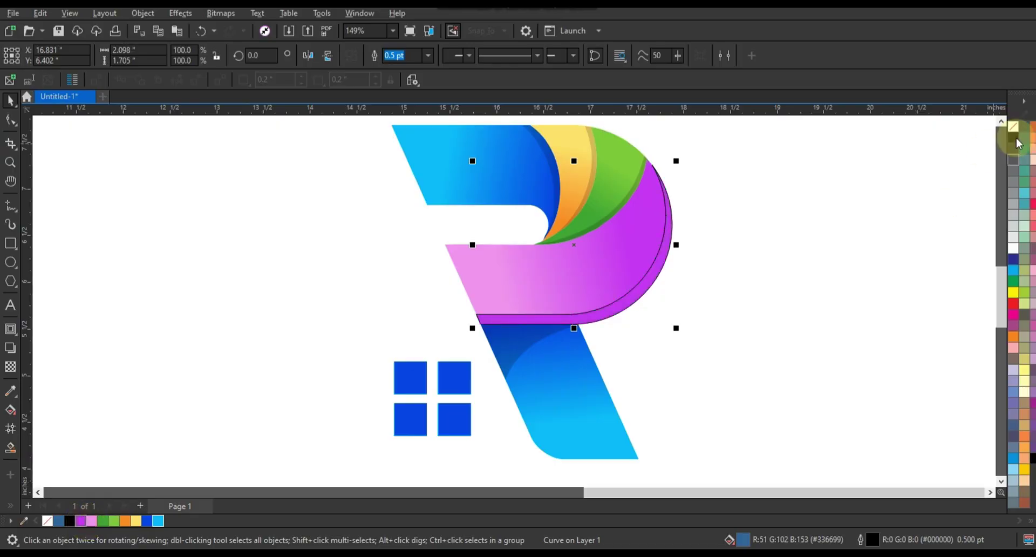
right_click(1014, 126)
click(1007, 139)
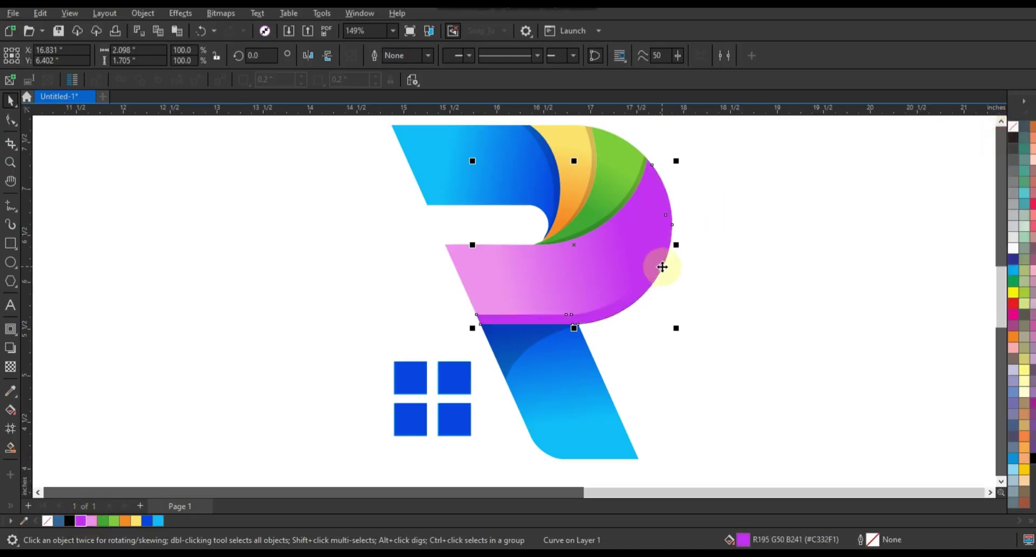
Step: Apply a linear gradient to the edge strip from purple at the upper right to light pink at the lower left
key(g)
drag(630, 309, 496, 344)
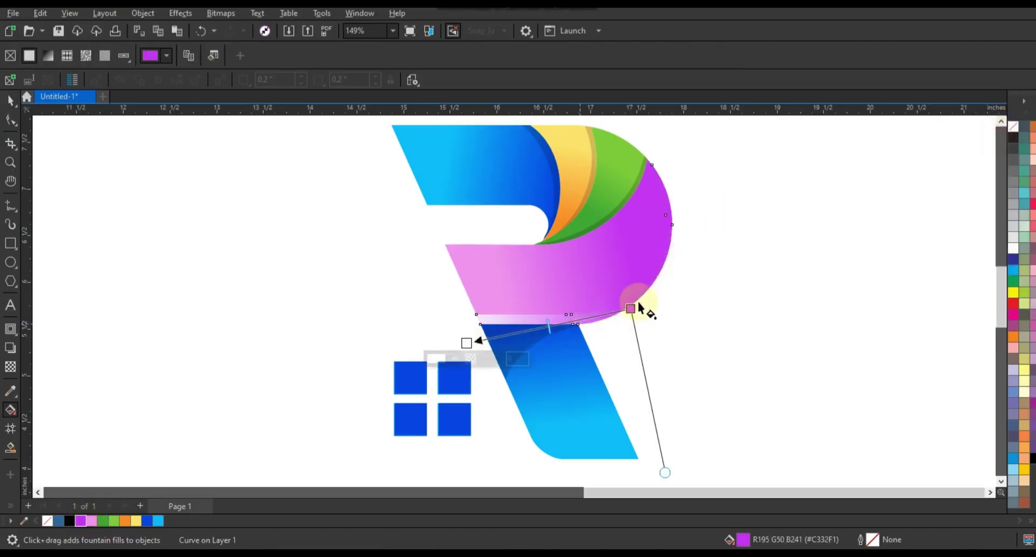
drag(631, 308, 698, 212)
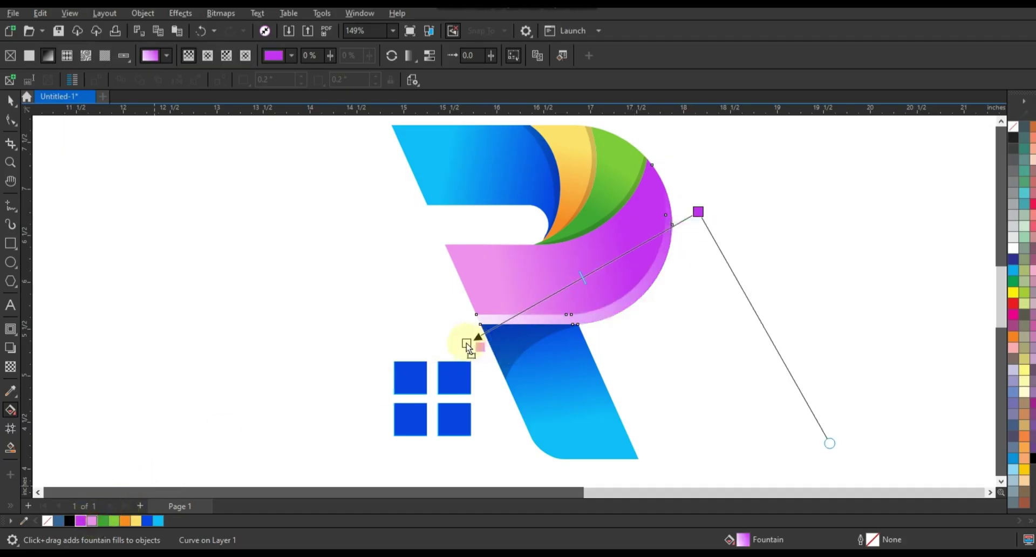
drag(467, 343, 548, 342)
click(589, 326)
click(699, 211)
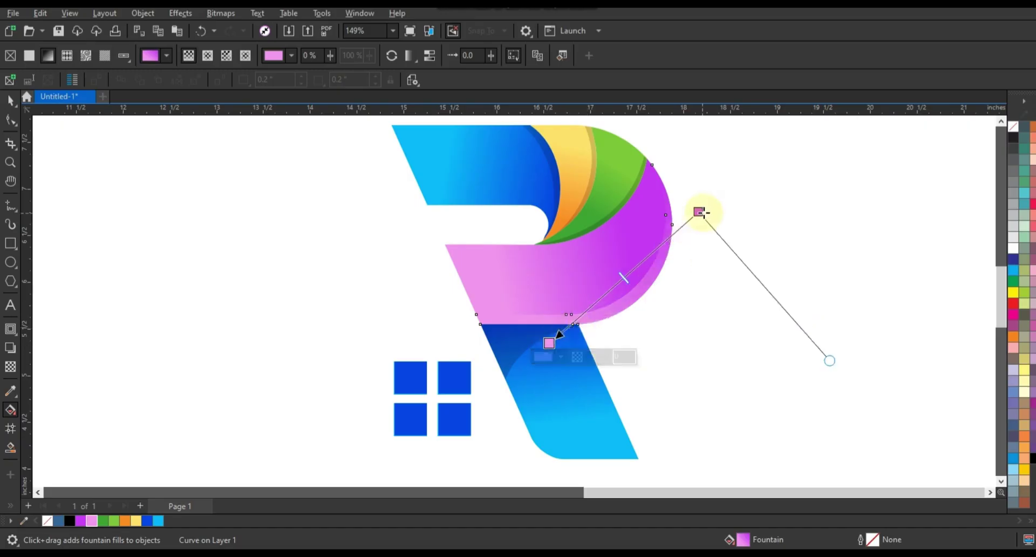
click(699, 211)
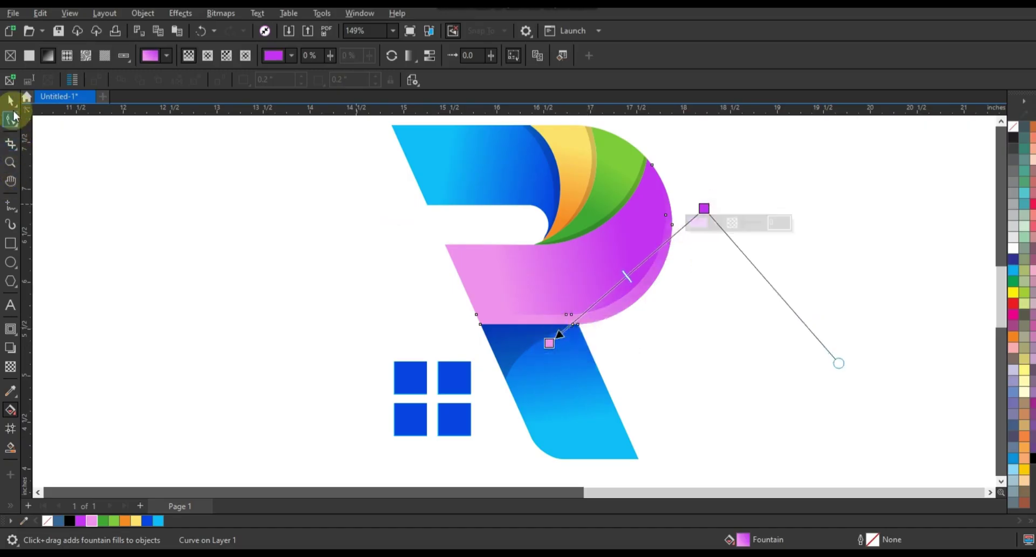
click(11, 101)
click(901, 288)
scroll(540, 316, down, 2)
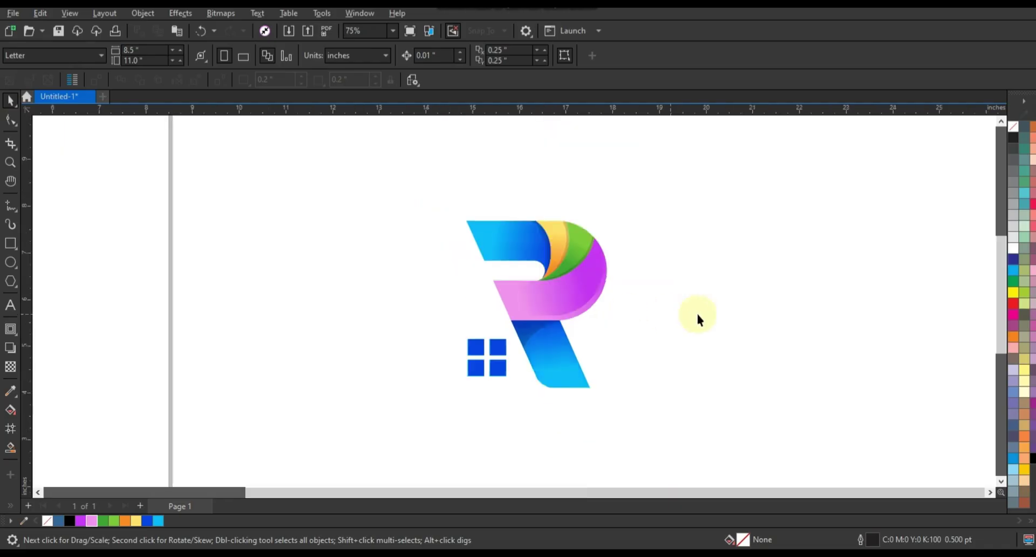
click(10, 162)
drag(393, 190, 783, 401)
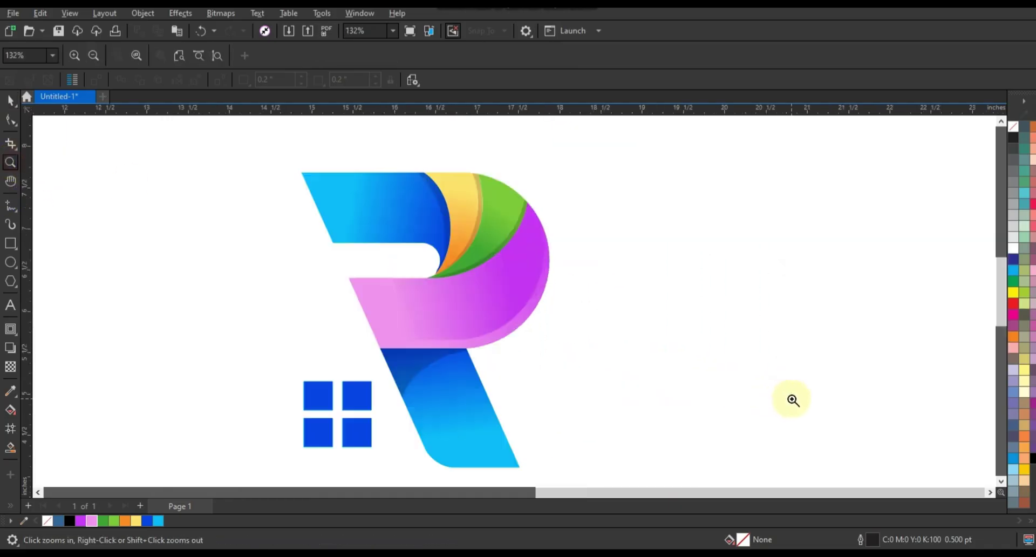